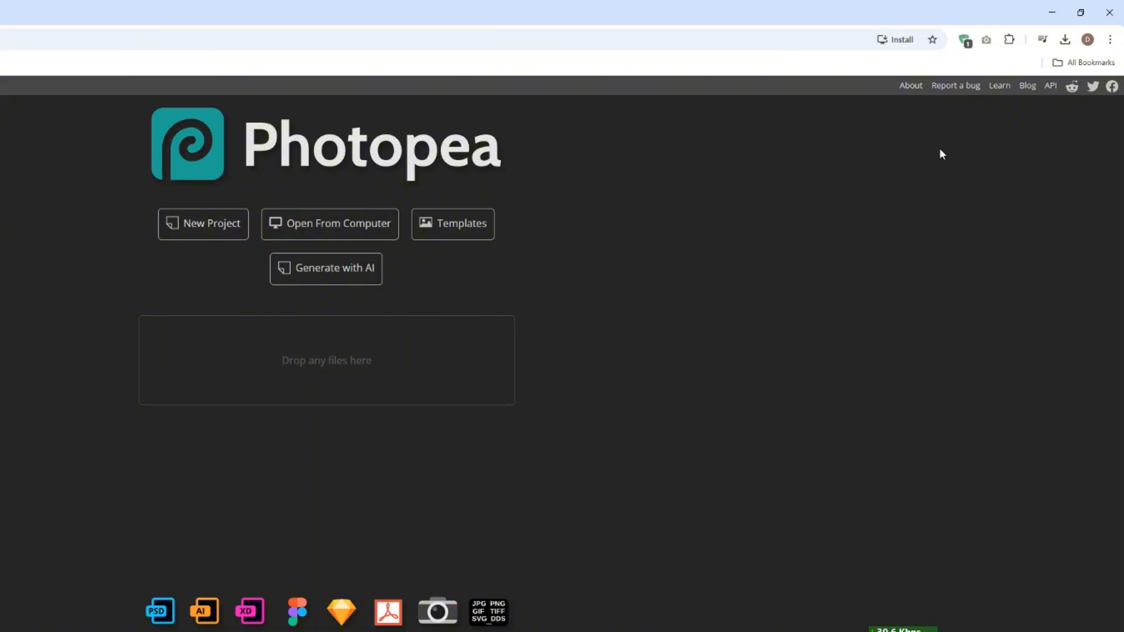
- Open the downloaded snapshot asd_snapshot_09-05-2025_15_12_43.jpeg as a document in Photopea
drag(978, 106, 492, 345)
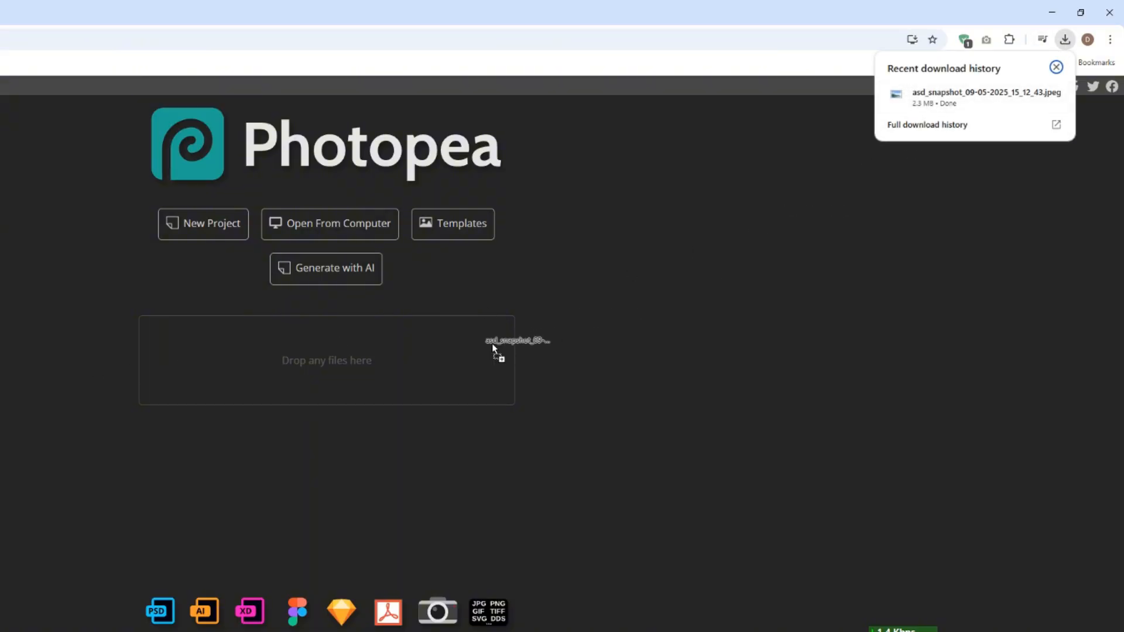
drag(384, 352, 381, 358)
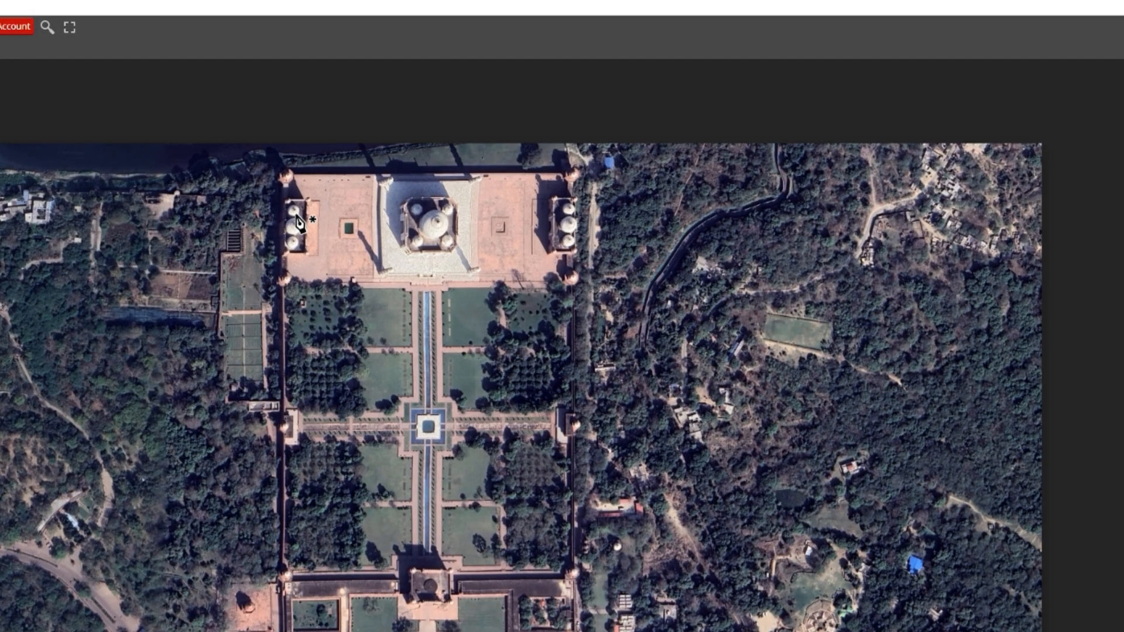
- Start a Pen path at the Taj Mahal terrace's upper-left corner, along its upper wall and around the upper-right corner tower
scroll(562, 380, up, 3)
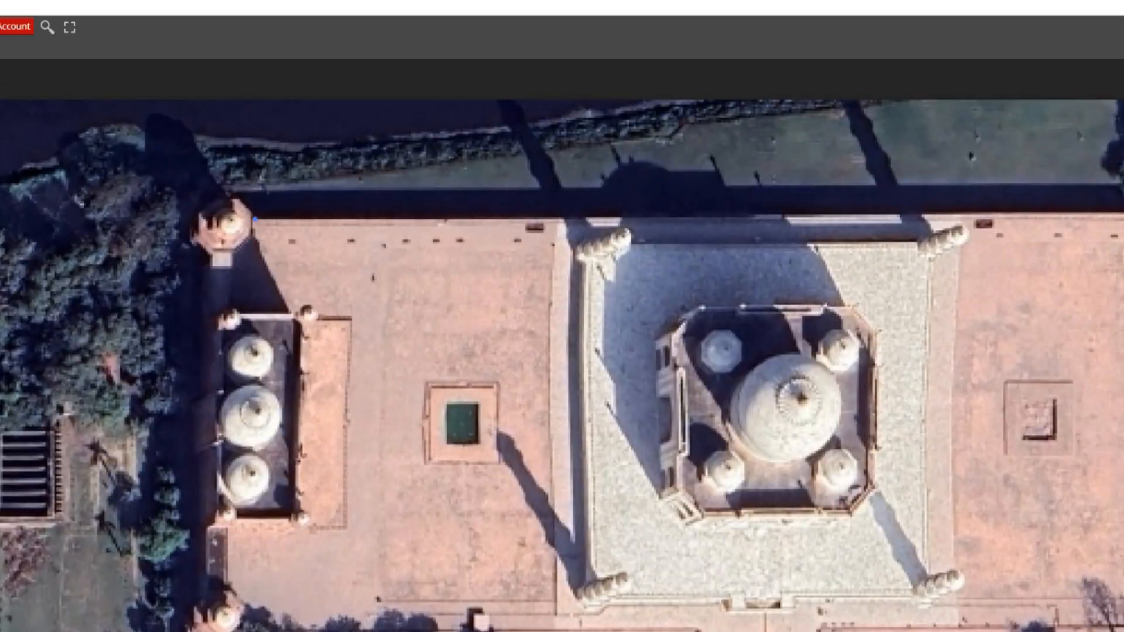
drag(719, 264, 739, 282)
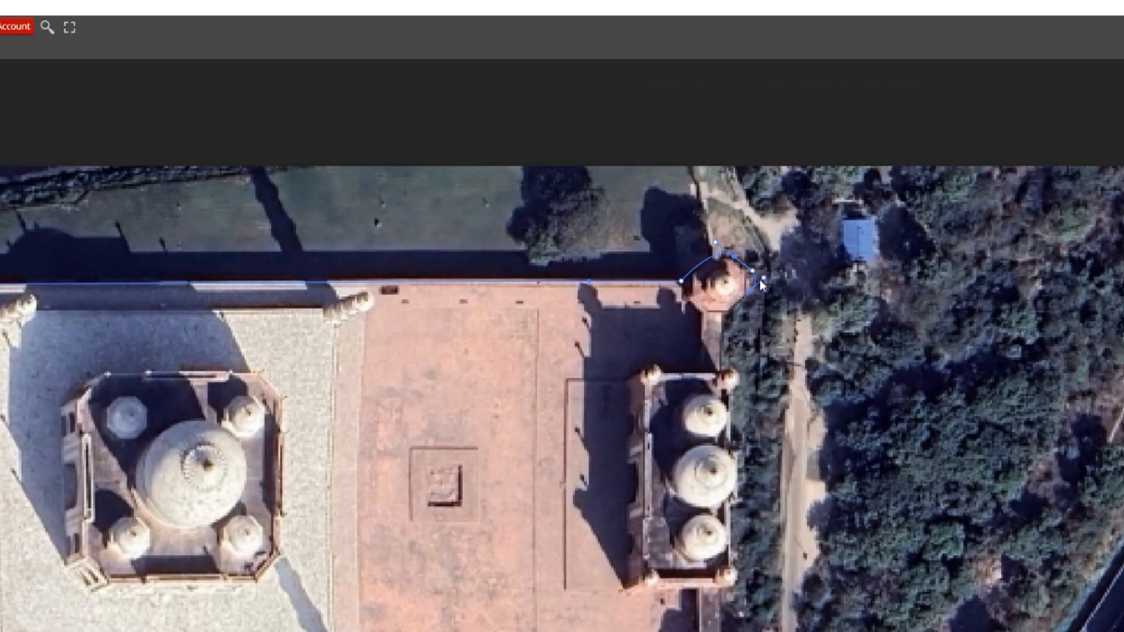
click(727, 316)
click(723, 367)
scroll(725, 373, up, 1)
drag(725, 375, 690, 255)
drag(694, 272, 667, 302)
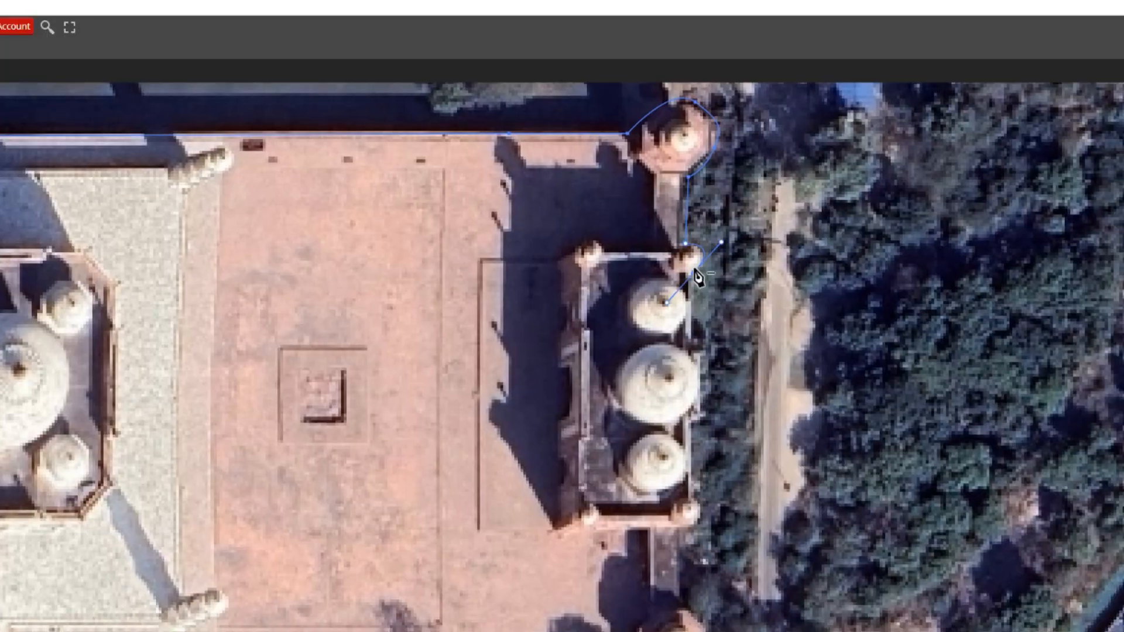
- Continue the path down the outer edge of the three-domed building on the terrace's right side
drag(700, 386, 707, 429)
scroll(700, 392, up, 2)
drag(700, 392, 671, 366)
click(656, 436)
scroll(673, 436, down, 2)
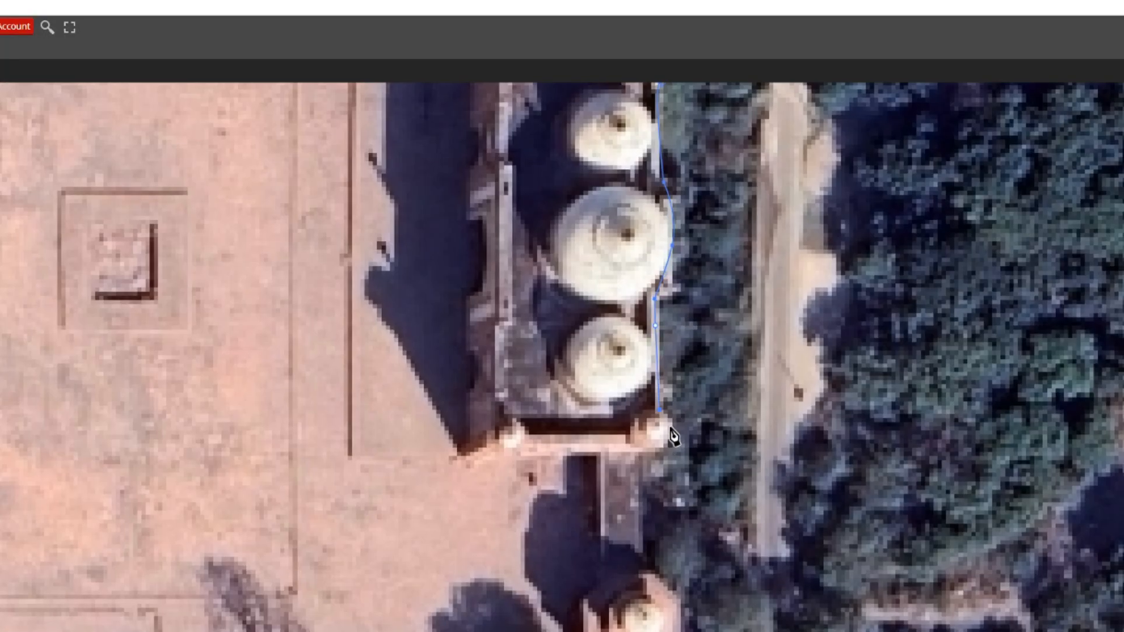
- Trace around the terrace's lower-right tower and down the garden's right wall past the middle pavilion
scroll(649, 567, down, 5)
drag(600, 391, 572, 403)
scroll(597, 439, down, 5)
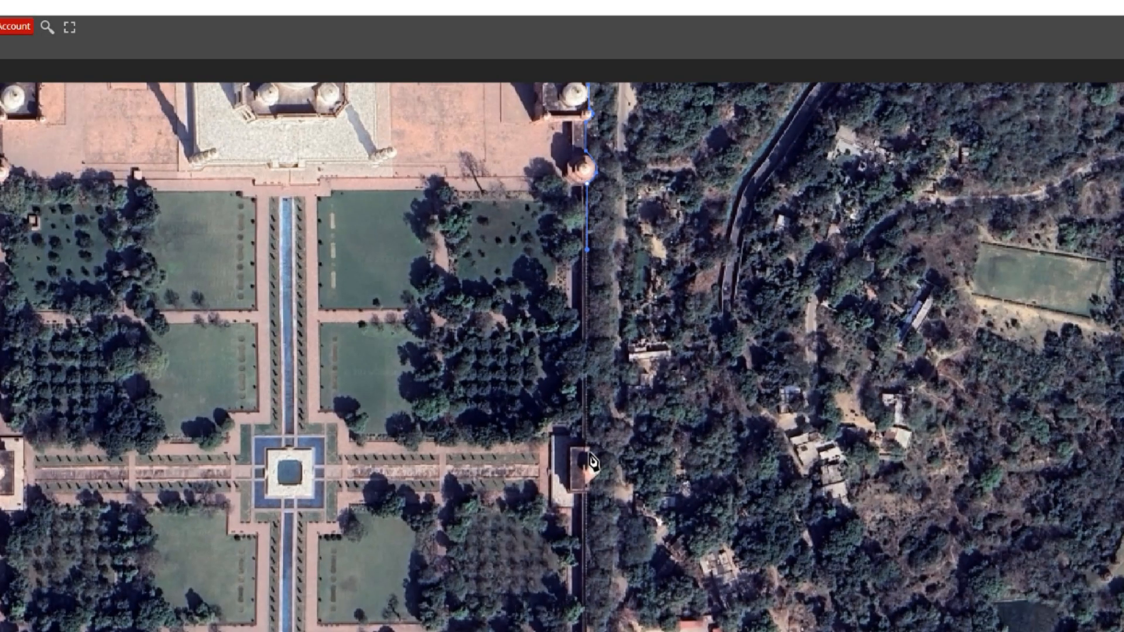
scroll(597, 327, up, 8)
scroll(602, 318, down, 5)
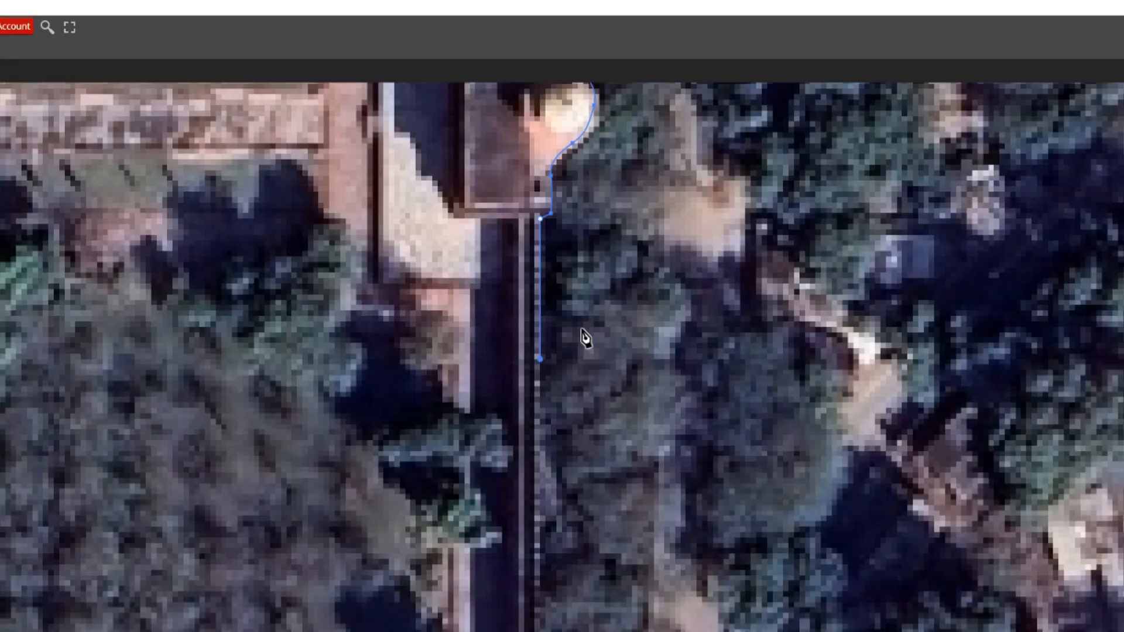
- Extend the path down the right garden wall and around the domed tower where the forecourt begins
scroll(591, 327, up, 4)
click(214, 26)
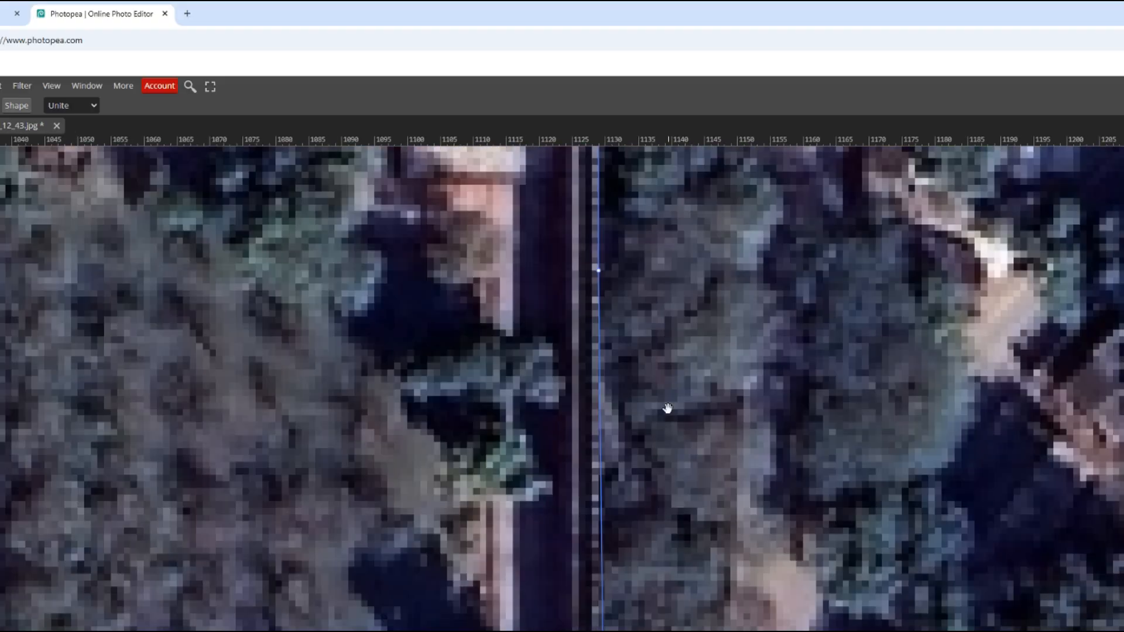
scroll(665, 380, up, 5)
click(650, 592)
scroll(649, 593, down, 4)
scroll(644, 327, up, 4)
scroll(642, 395, down, 5)
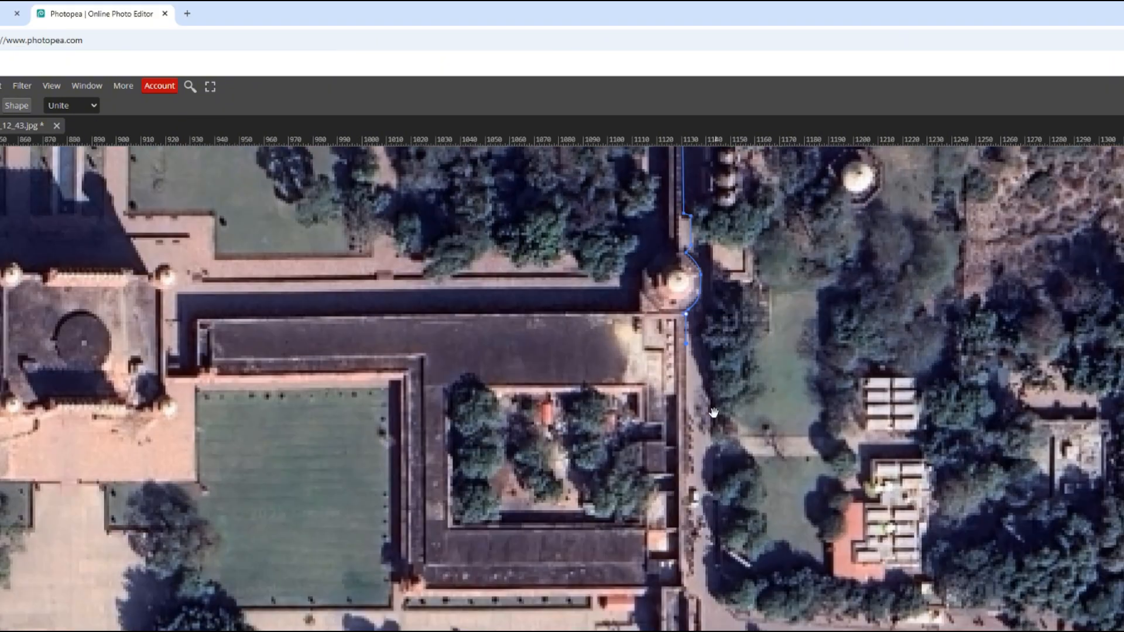
- Trace the forecourt's right wall past its side gateway down to the complex's lower-right corner
scroll(696, 430, up, 4)
click(696, 433)
click(663, 525)
scroll(664, 525, down, 3)
click(688, 297)
scroll(688, 297, down, 2)
scroll(734, 424, down, 4)
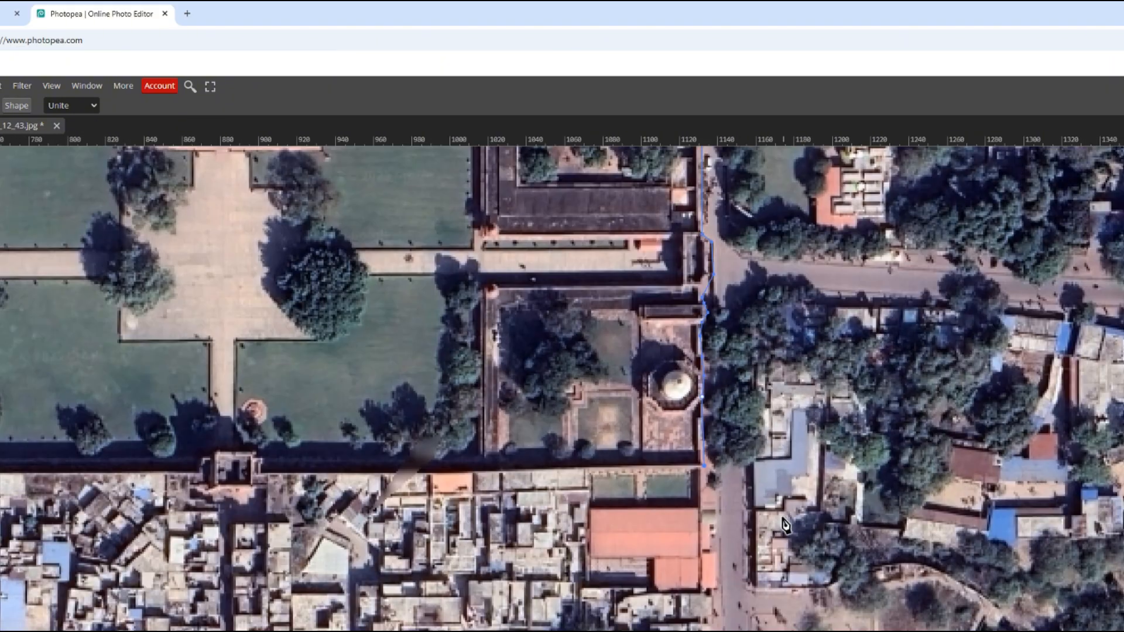
- Trace the complex's lower wall from the lower-right corner to the central lower gate
scroll(805, 535, up, 5)
click(435, 349)
scroll(353, 313, down, 5)
scroll(267, 319, up, 4)
click(267, 346)
- Outline the protruding central gate and resume the path along the lower wall beyond it
scroll(272, 389, up, 3)
click(213, 316)
click(207, 349)
click(78, 355)
click(43, 315)
scroll(43, 315, down, 3)
click(655, 312)
drag(680, 311, 680, 316)
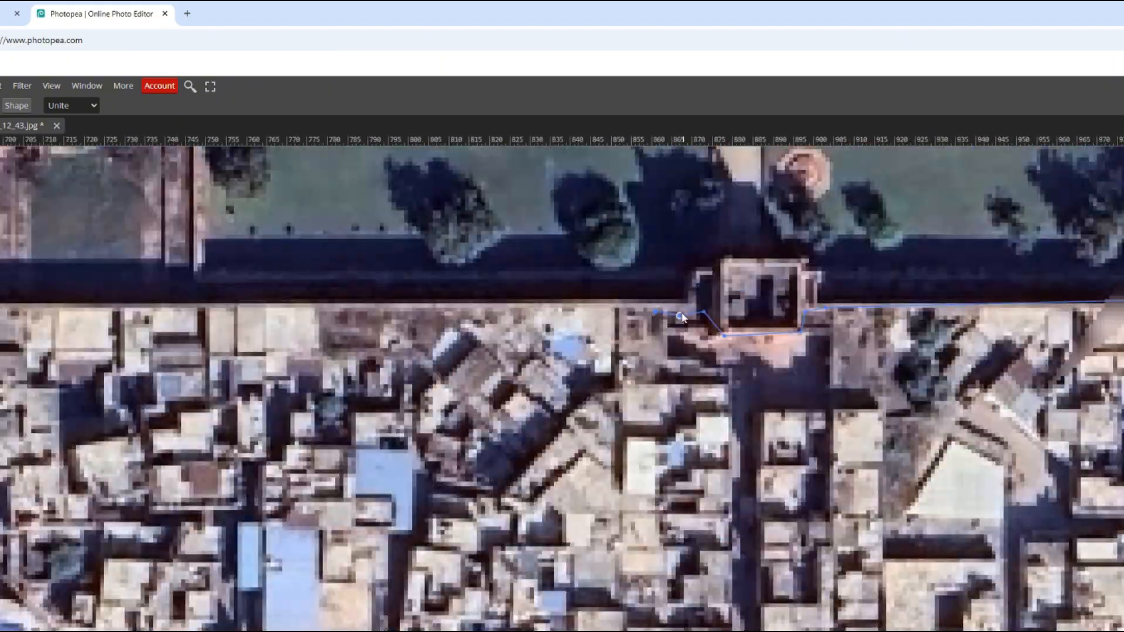
- Carry the path around the complex's lower-left corner and up the left wall to the forecourt's side gateway
scroll(656, 312, down, 3)
click(306, 350)
click(304, 226)
drag(310, 161, 385, 339)
scroll(377, 300, up, 3)
drag(376, 292, 377, 272)
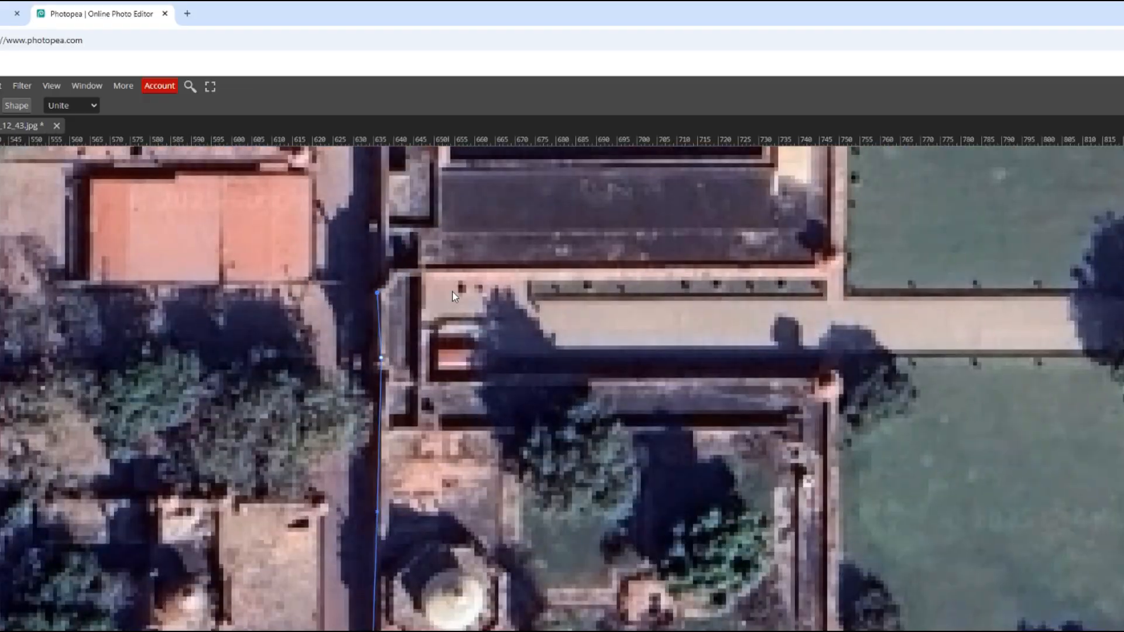
- Trace the forecourt's left wall above the side gateway and around the tower where the garden begins
scroll(377, 272, down, 4)
click(438, 208)
drag(490, 222, 514, 347)
scroll(444, 278, up, 4)
click(446, 267)
drag(445, 267, 475, 496)
click(517, 426)
- Extend the path up the garden's left wall and around the middle pavilion's domed projection
scroll(517, 329, down, 4)
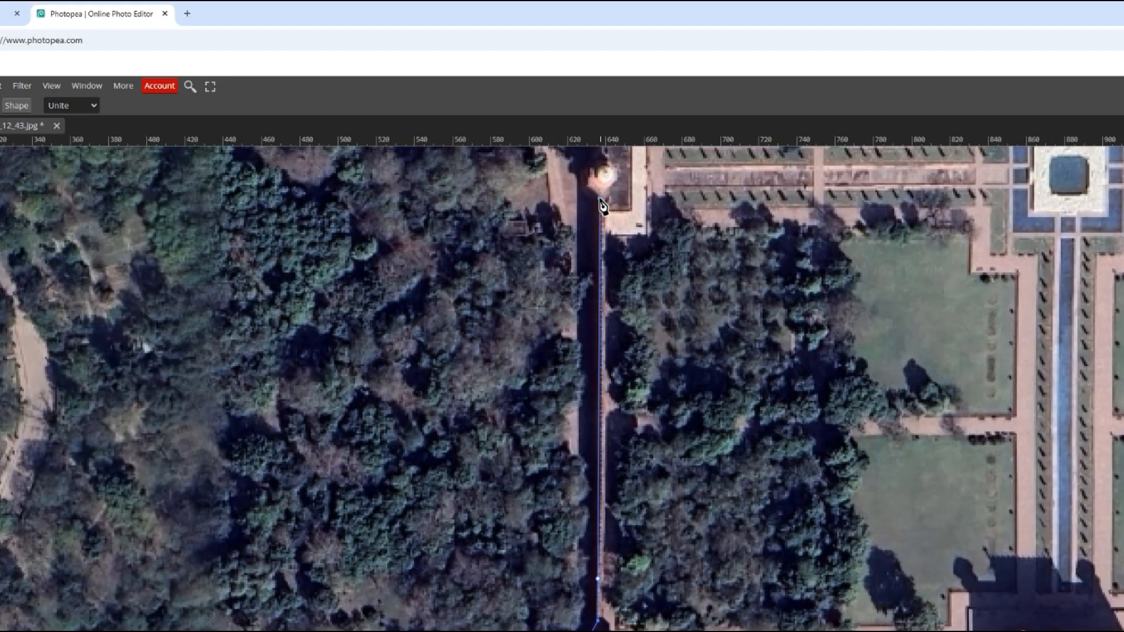
scroll(627, 554, up, 4)
click(628, 554)
scroll(628, 444, down, 3)
drag(675, 294, 699, 421)
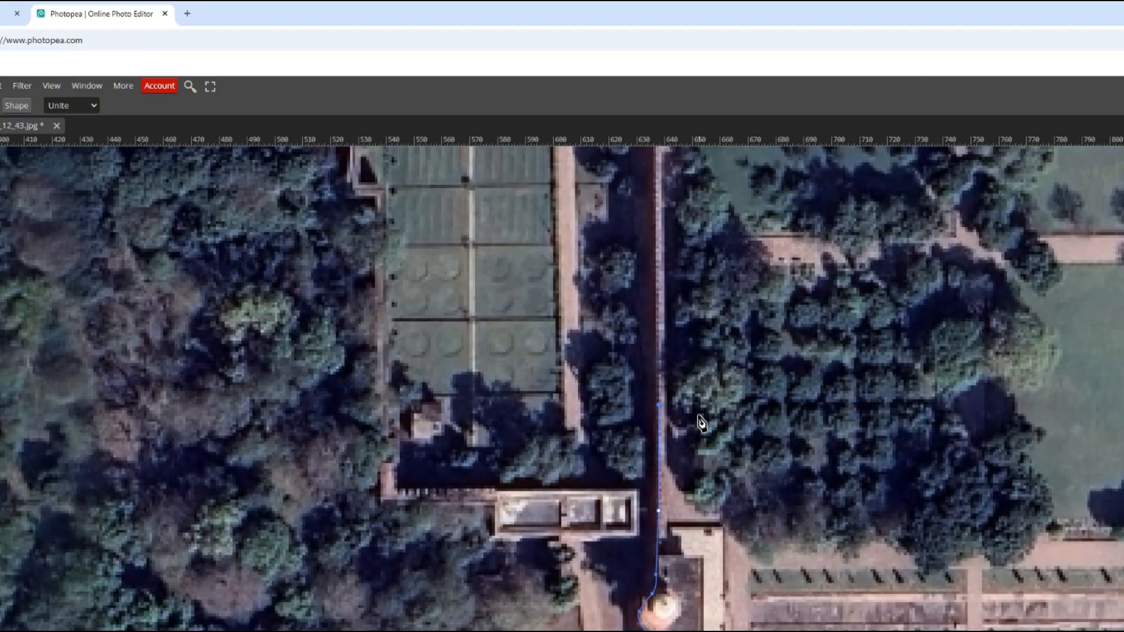
- Continue up the left garden wall and curve the path around the terrace's lower-left tower
scroll(671, 266, up, 4)
click(651, 321)
click(606, 264)
drag(622, 219, 688, 161)
scroll(634, 219, down, 4)
- Trace the outer edge of the left three-domed building up to the terrace's upper-left tower
click(674, 322)
click(674, 279)
drag(674, 278, 674, 486)
click(683, 403)
click(683, 354)
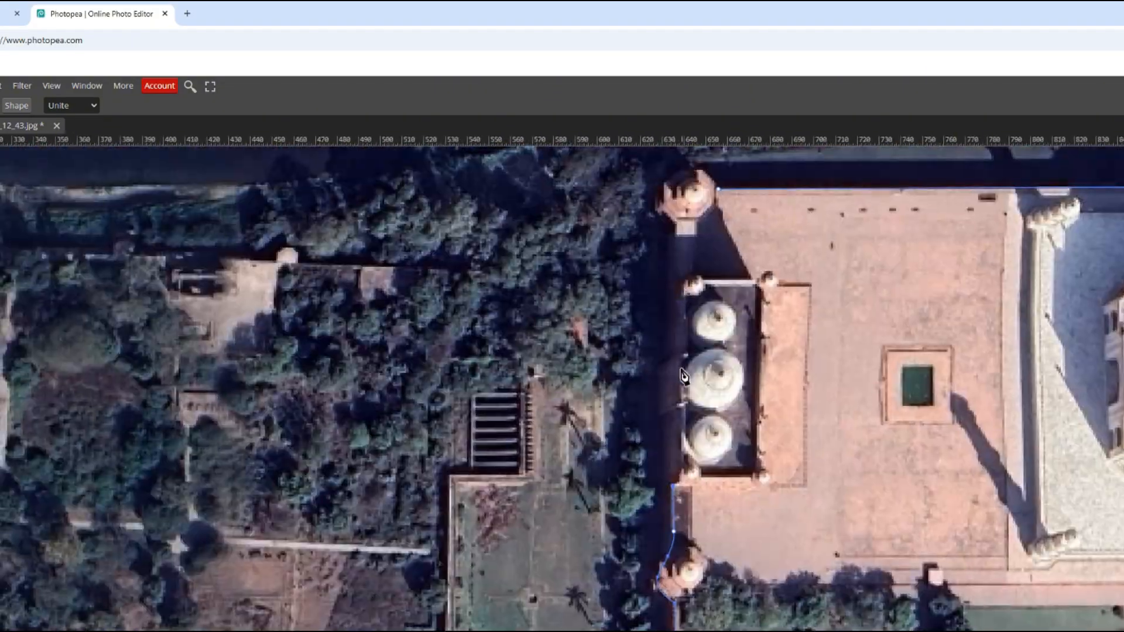
click(683, 282)
click(677, 223)
- Curve the path around the upper-left tower, close it at the starting point and tidy its anchor points
drag(677, 223, 722, 406)
drag(710, 376, 728, 369)
scroll(779, 379, up, 4)
scroll(609, 411, down, 10)
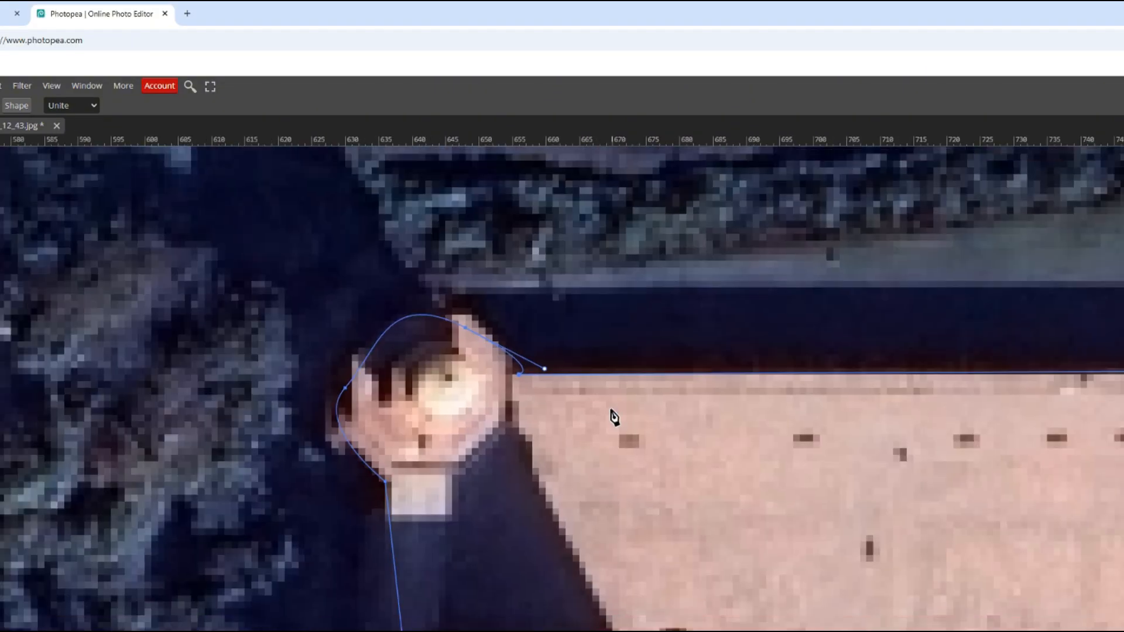
drag(753, 427, 733, 428)
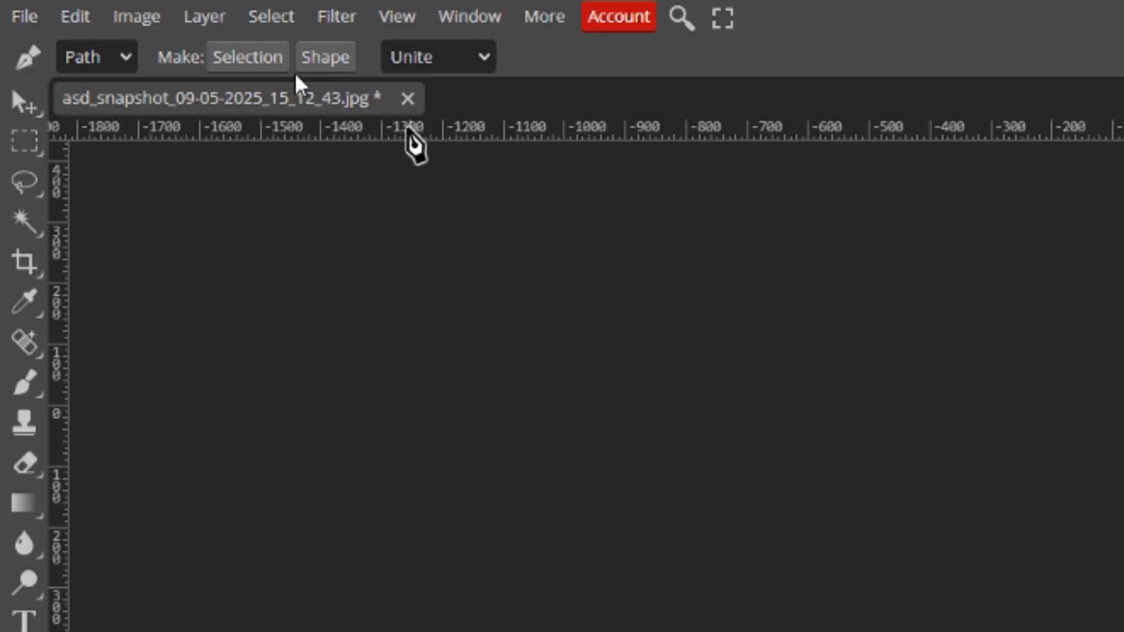
- Convert the closed path into a shape layer filled with white (ffffff)
click(17, 105)
drag(222, 257, 171, 158)
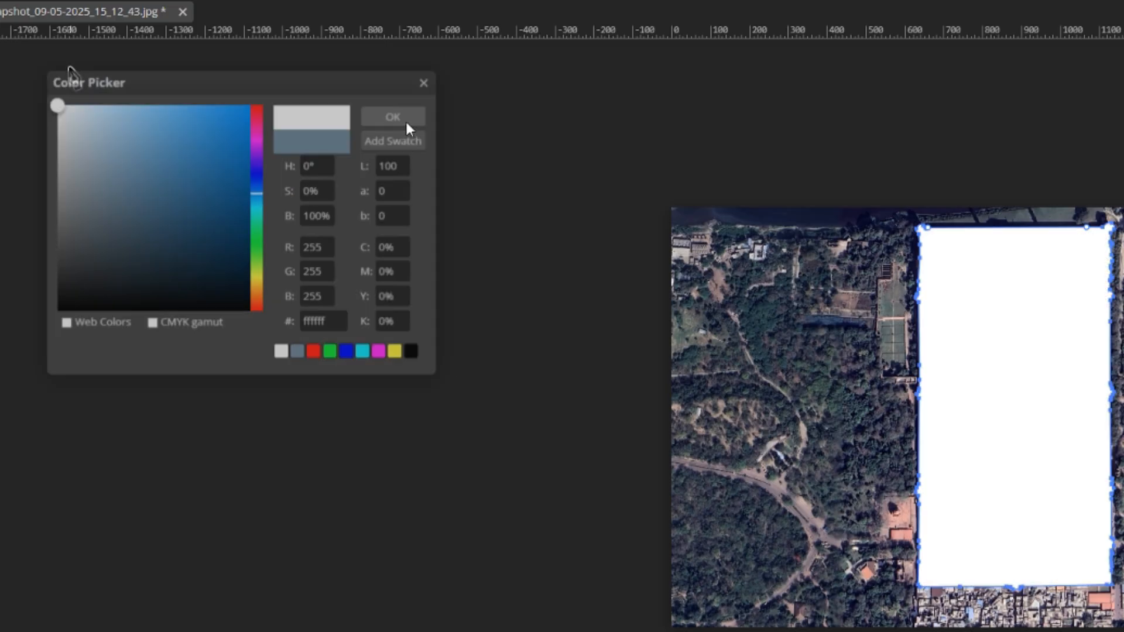
click(761, 264)
- Select the shape's pixels, hide Color Fill 1, and cut the selected area of the Background into a new layer
ctrl+click(963, 264)
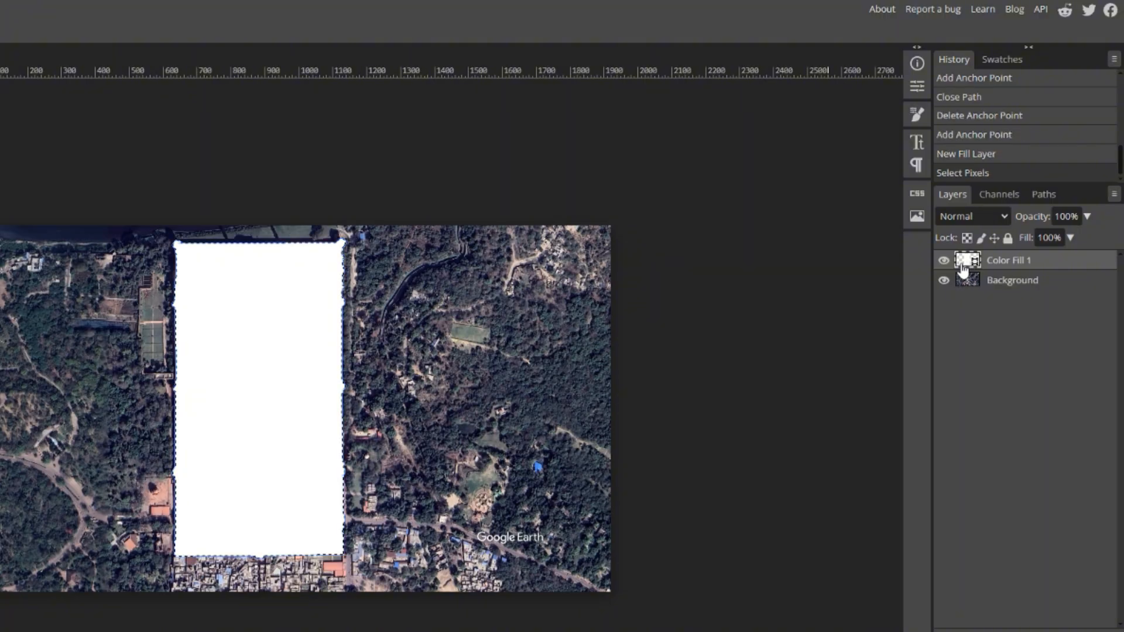
click(943, 267)
click(1019, 281)
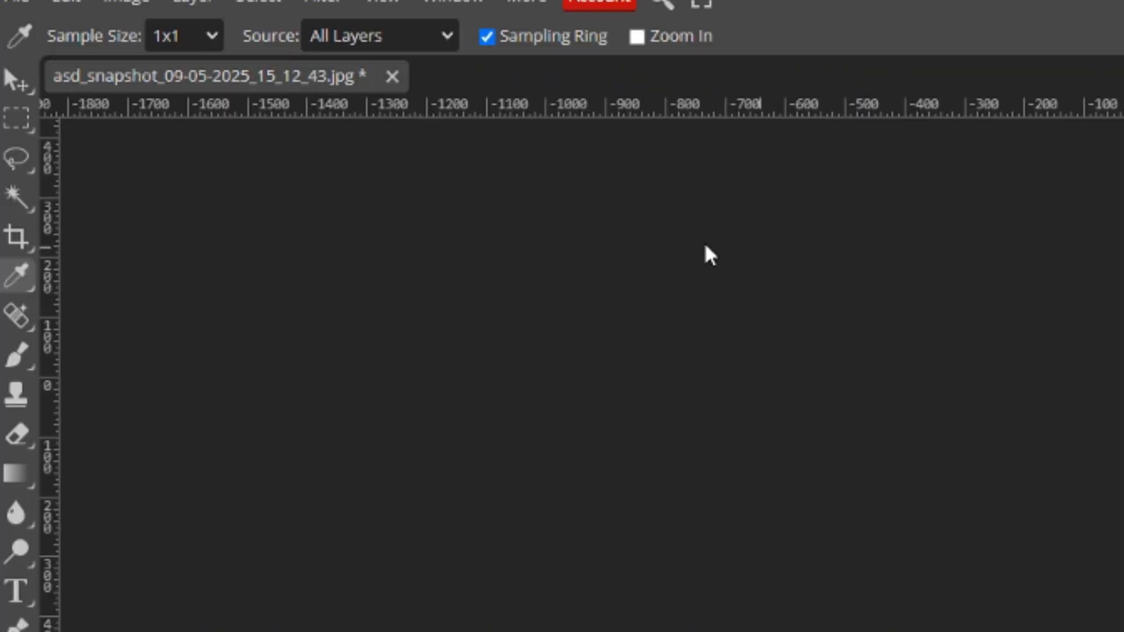
click(15, 120)
right_click(18, 117)
click(94, 156)
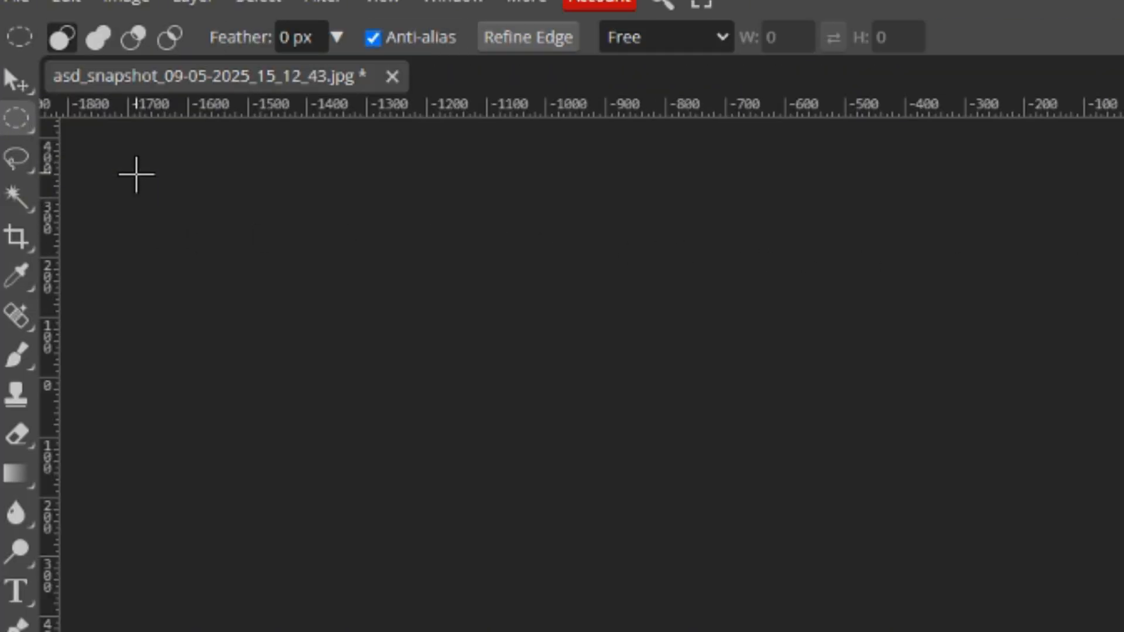
right_click(667, 170)
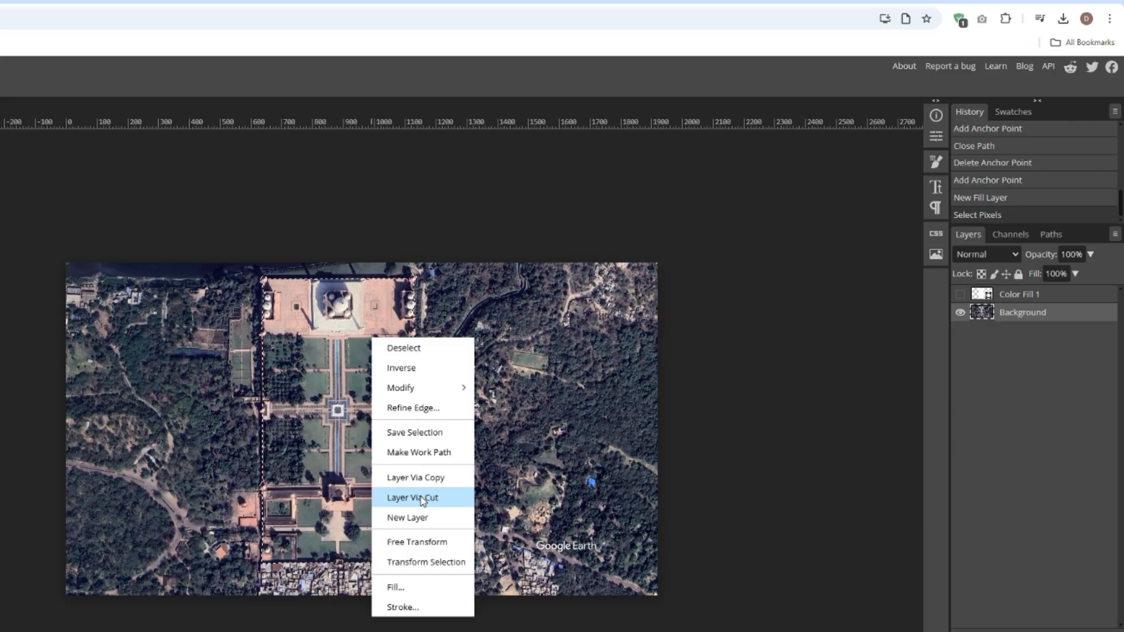
click(740, 420)
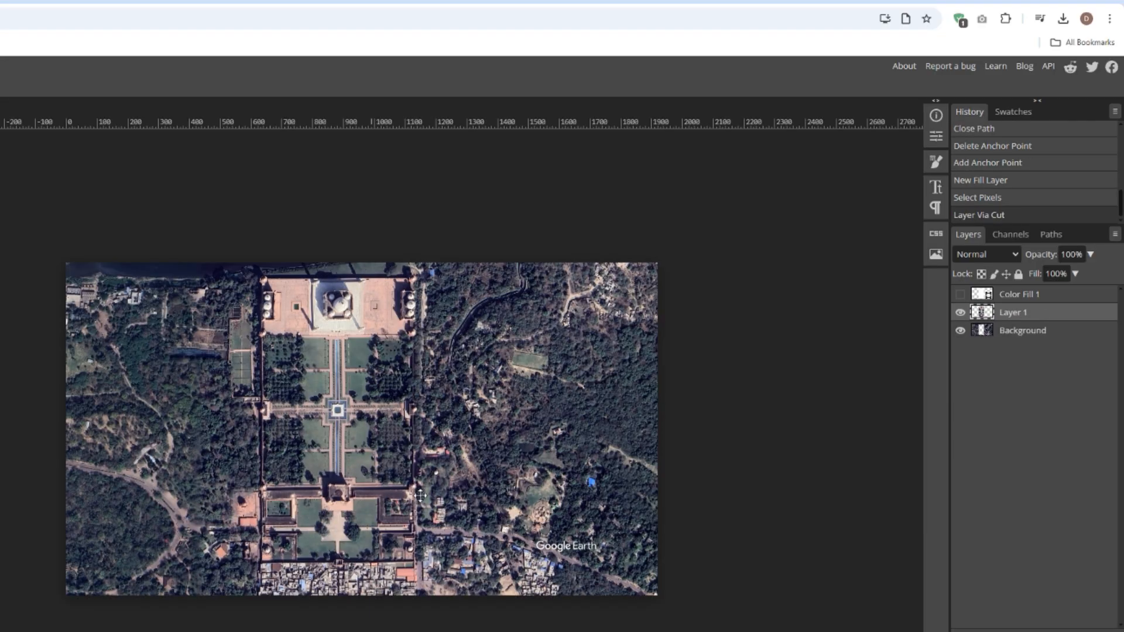
- Show Color Fill 1 again and give it an Outer Glow layer style in yellow (ffff00)
click(960, 296)
right_click(887, 279)
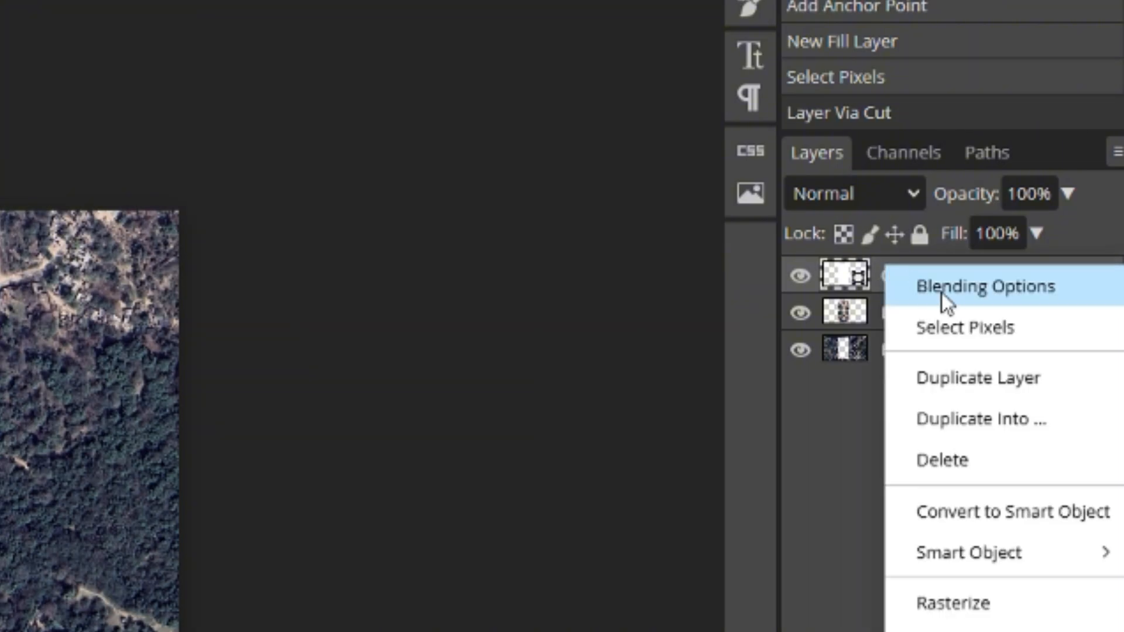
click(942, 289)
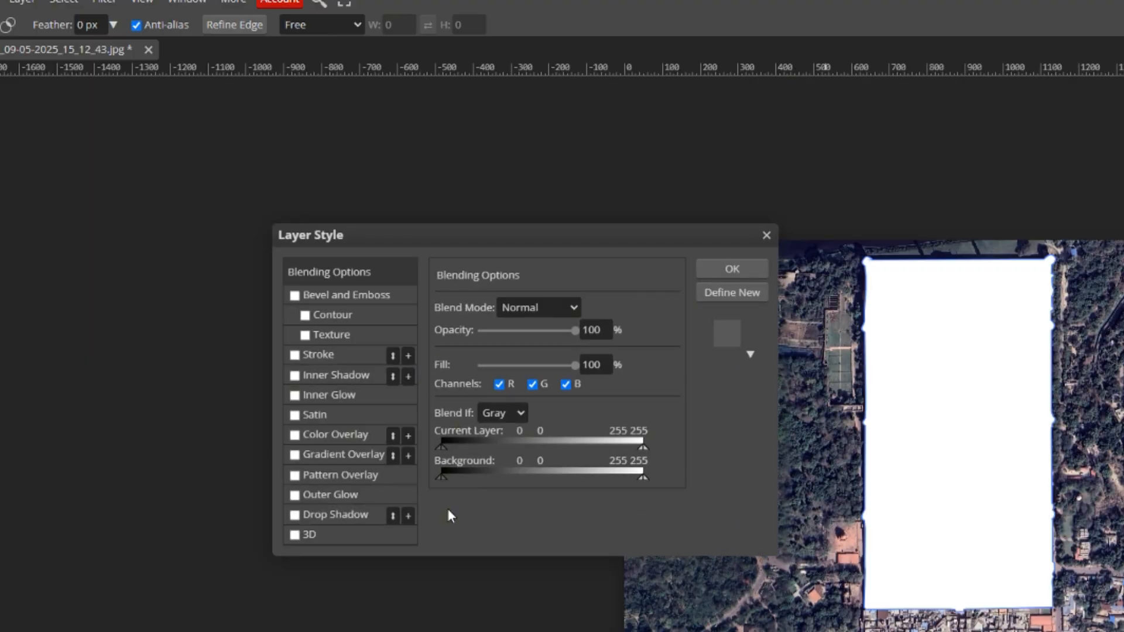
click(319, 495)
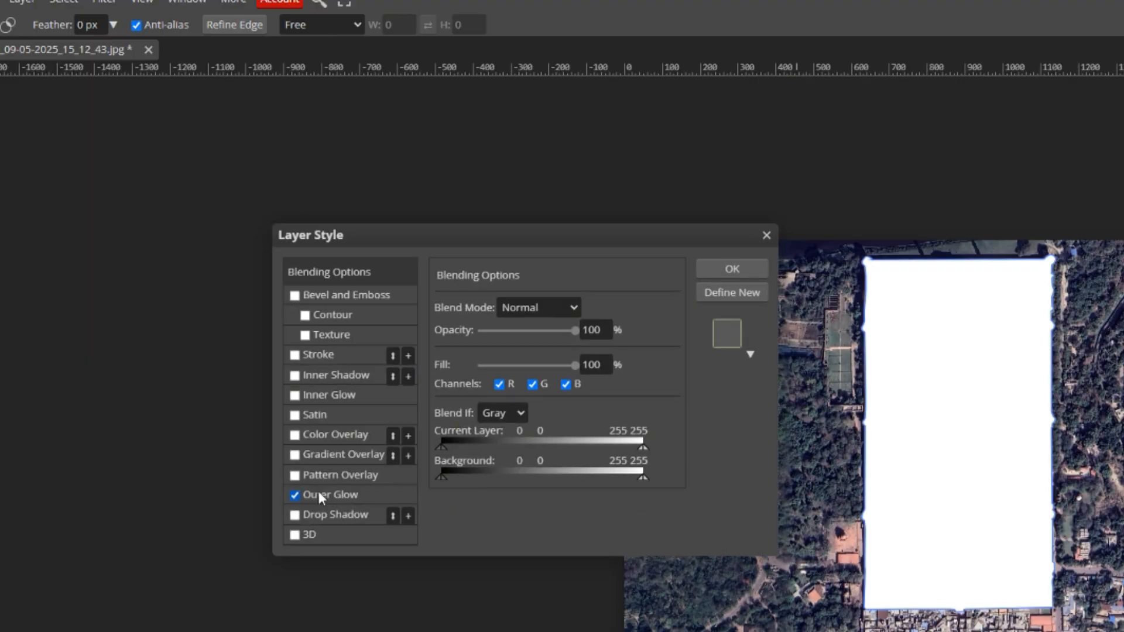
click(446, 374)
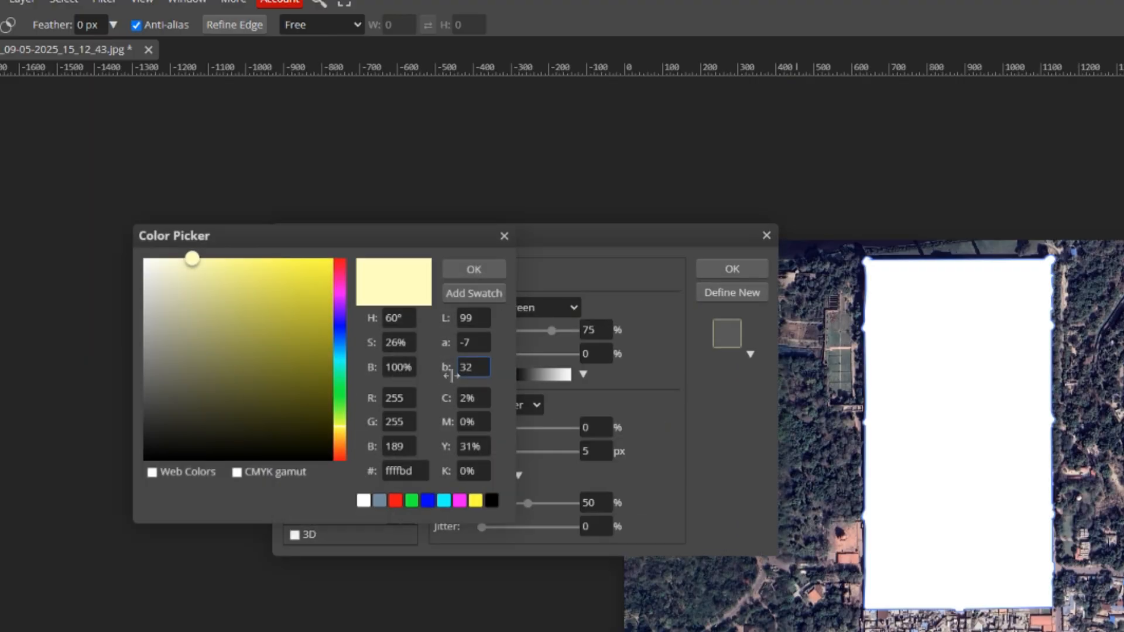
drag(314, 363, 358, 210)
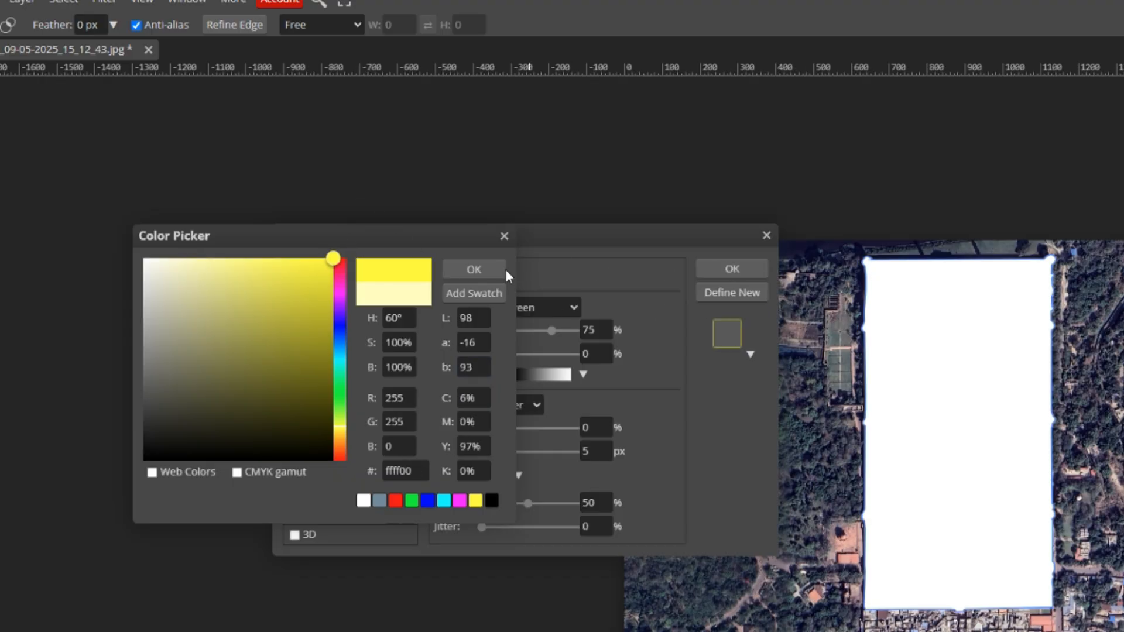
click(487, 270)
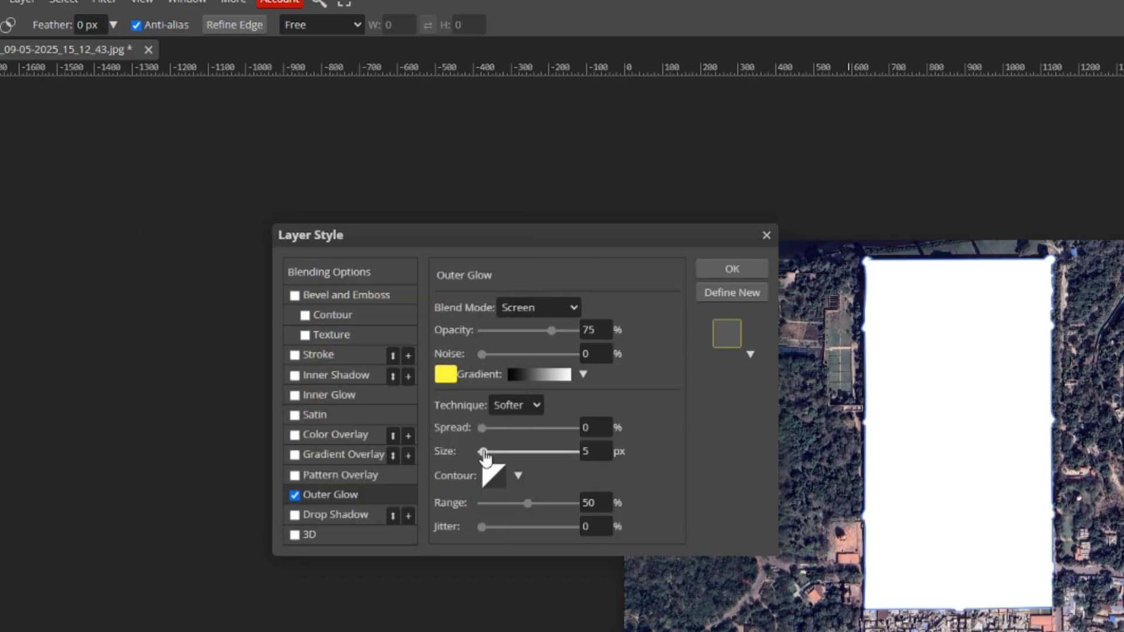
- Set the outer glow's opacity to 100%, size to 54 px and range to 32%, and apply the layer style
drag(483, 452, 537, 452)
mouse_move(527, 503)
mouse_down()
mouse_move(498, 504)
mouse_move(510, 503)
mouse_up()
drag(551, 330, 576, 330)
drag(537, 451, 509, 461)
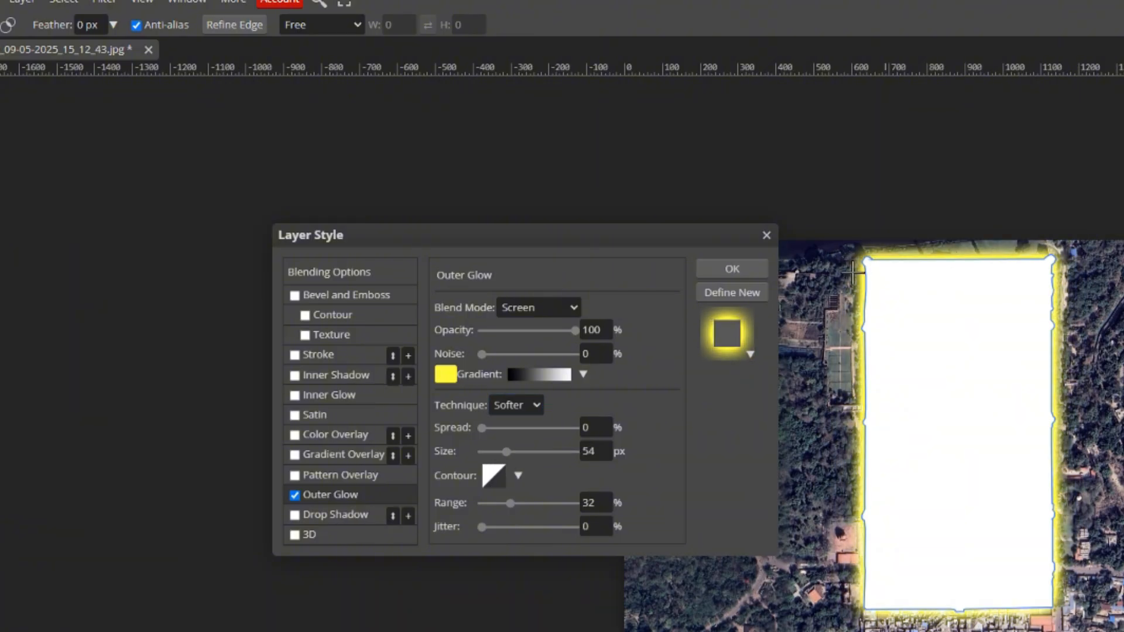
click(731, 269)
- Use the Rectangle tool's shape options to set the Color Fill 1 shape's fill to none
key(v)
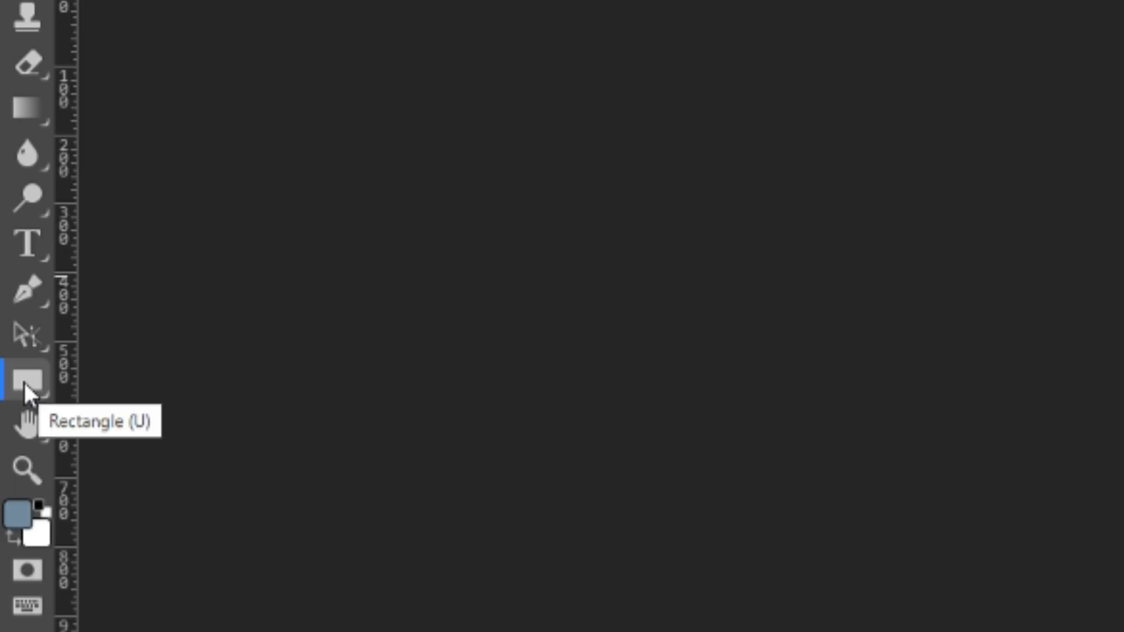
click(14, 410)
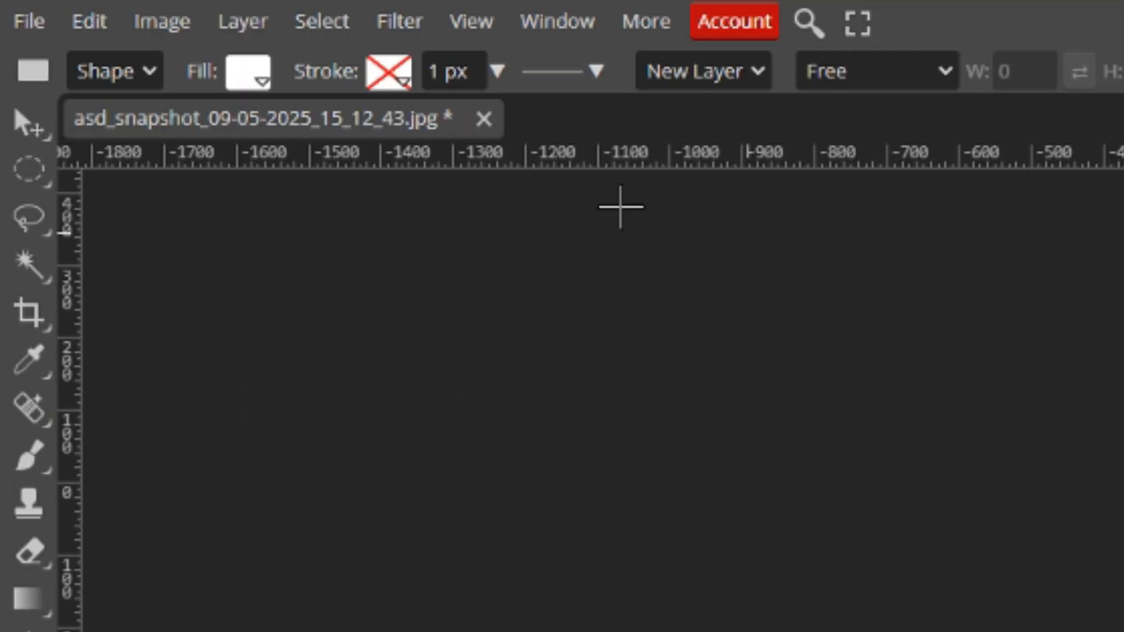
click(261, 83)
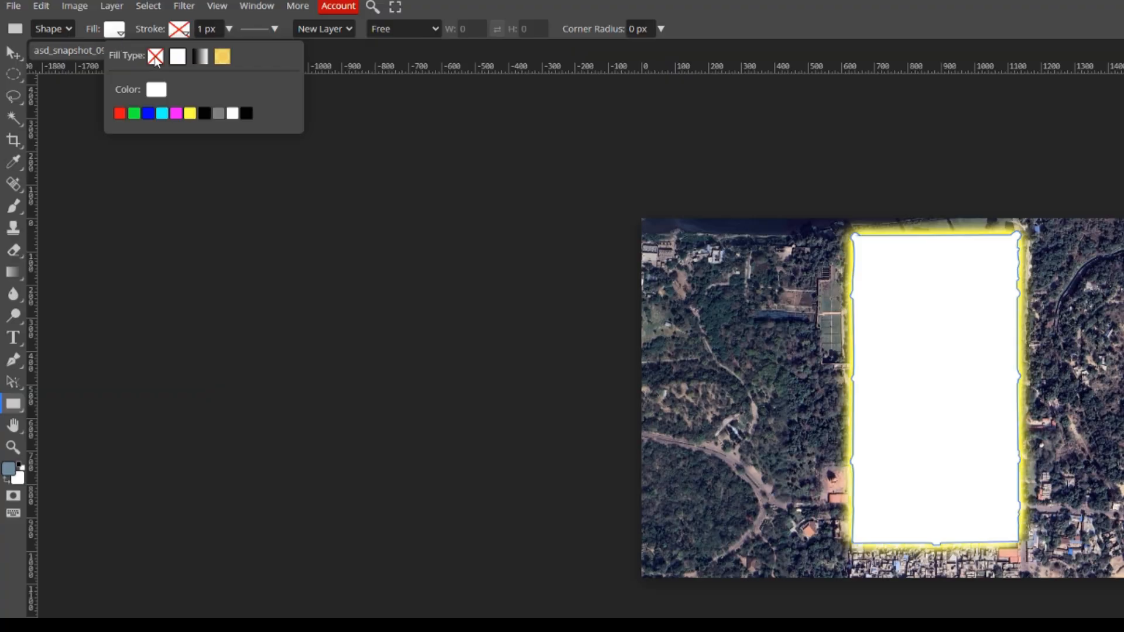
click(156, 57)
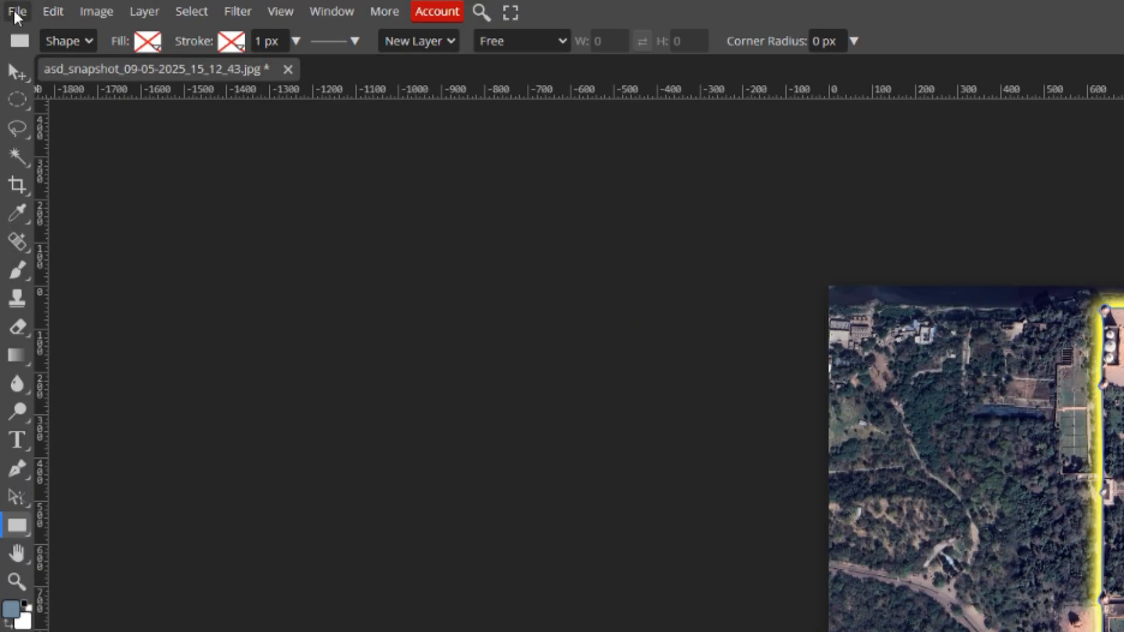
- Export all layers as separate PNG files at 1x size and 100% quality, trimming transparent parts
click(13, 6)
click(78, 348)
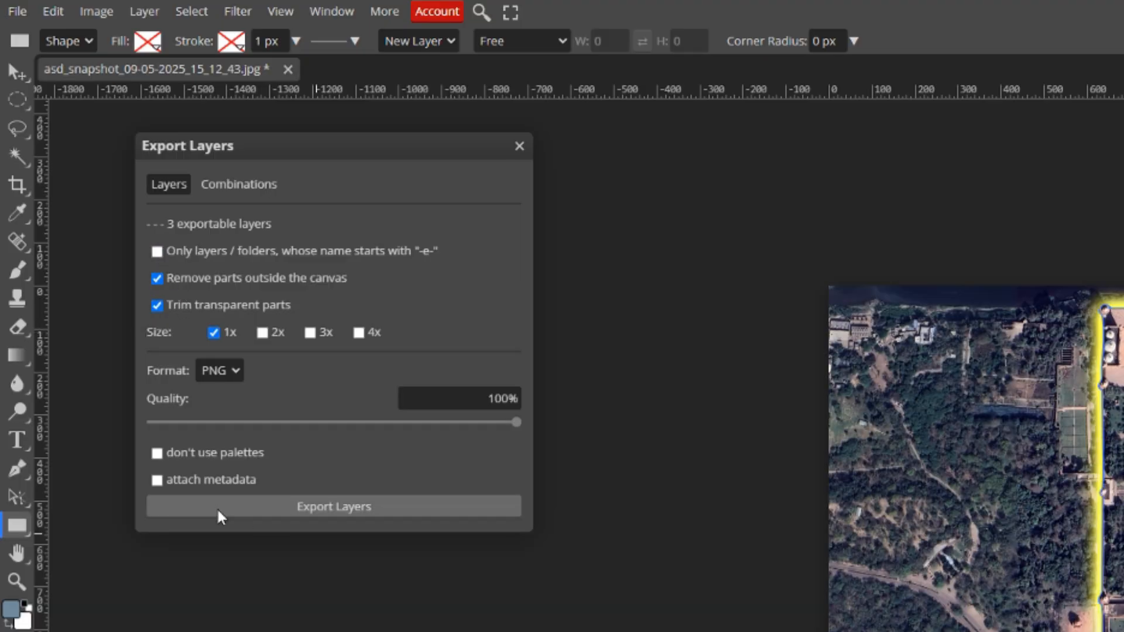
click(352, 515)
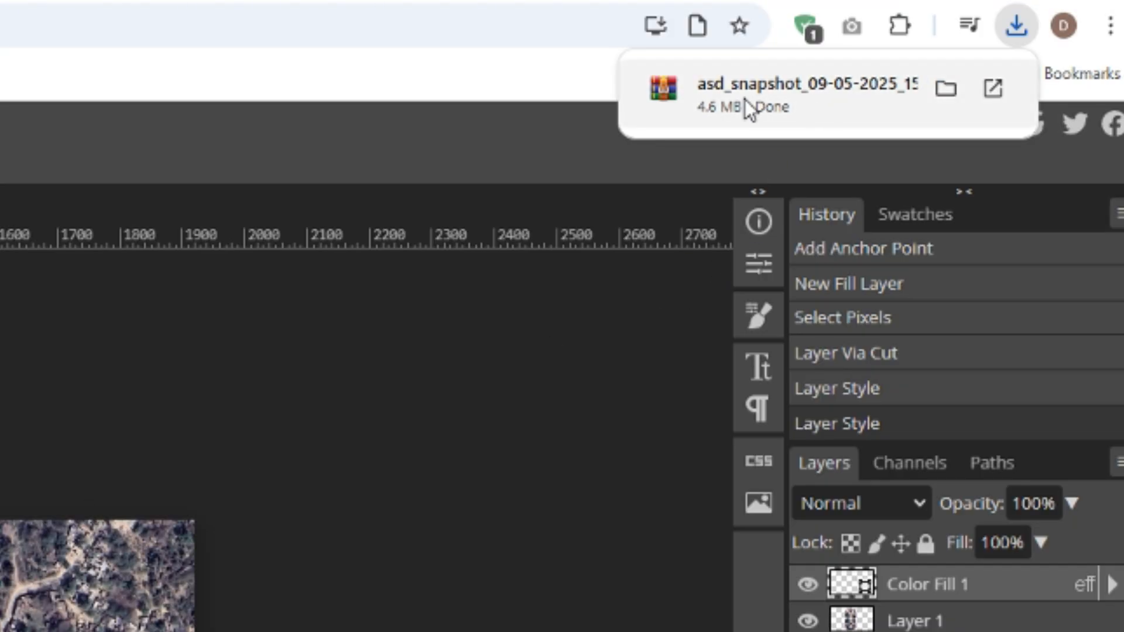
- Show the downloaded asd_snapshot_09-05-2025_15_12_43.zip in its folder and extract its contents with WinRAR
click(944, 89)
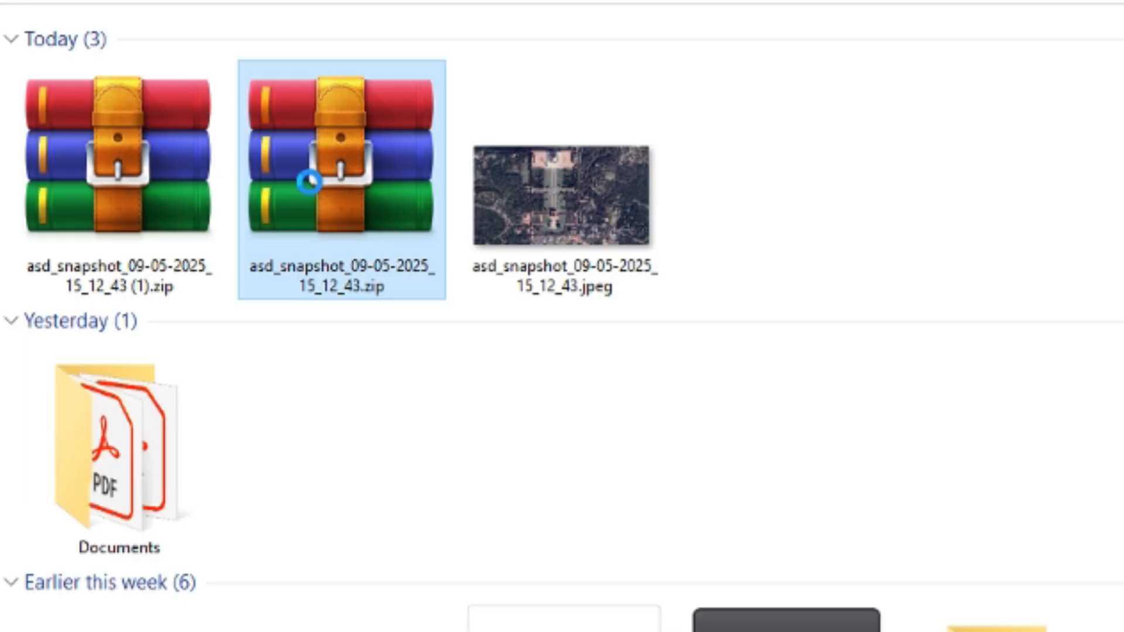
right_click(310, 184)
mouse_move(417, 325)
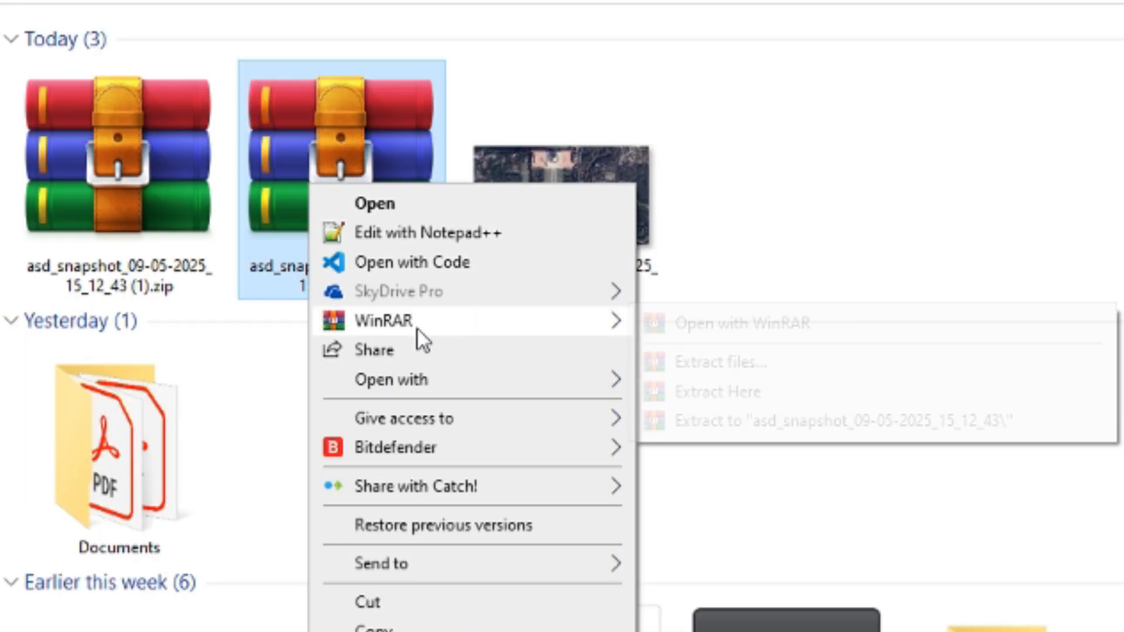
click(684, 389)
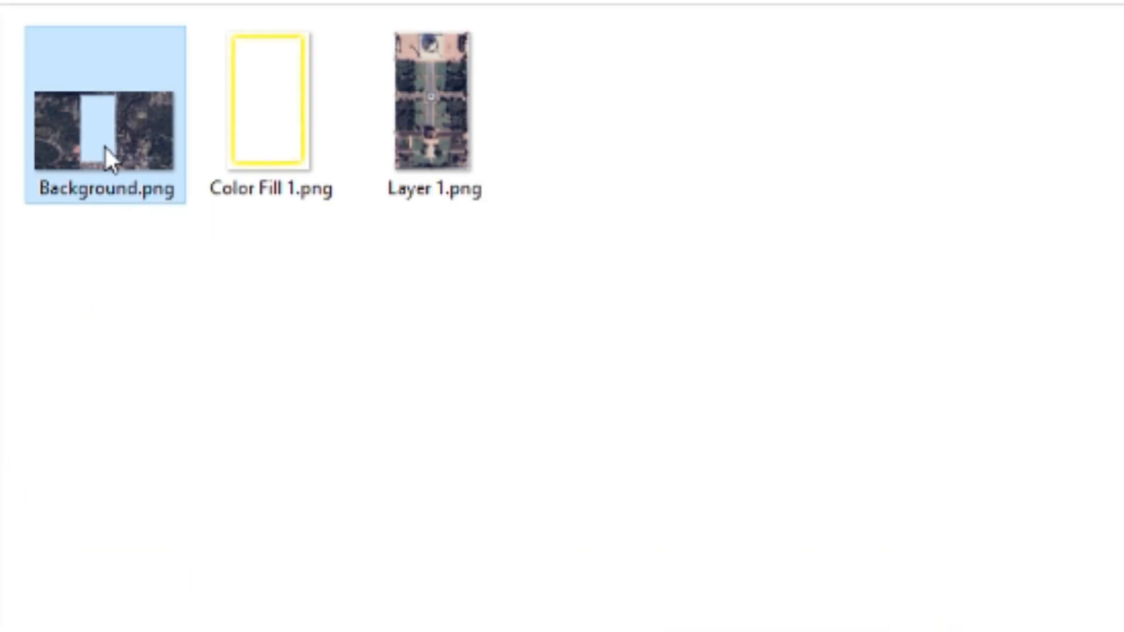
- Import Background.png, Color Fill 1.png and Layer 1.png into CapCut, and stack Layer 1 above Background from the timeline's start
drag(690, 164, 252, 110)
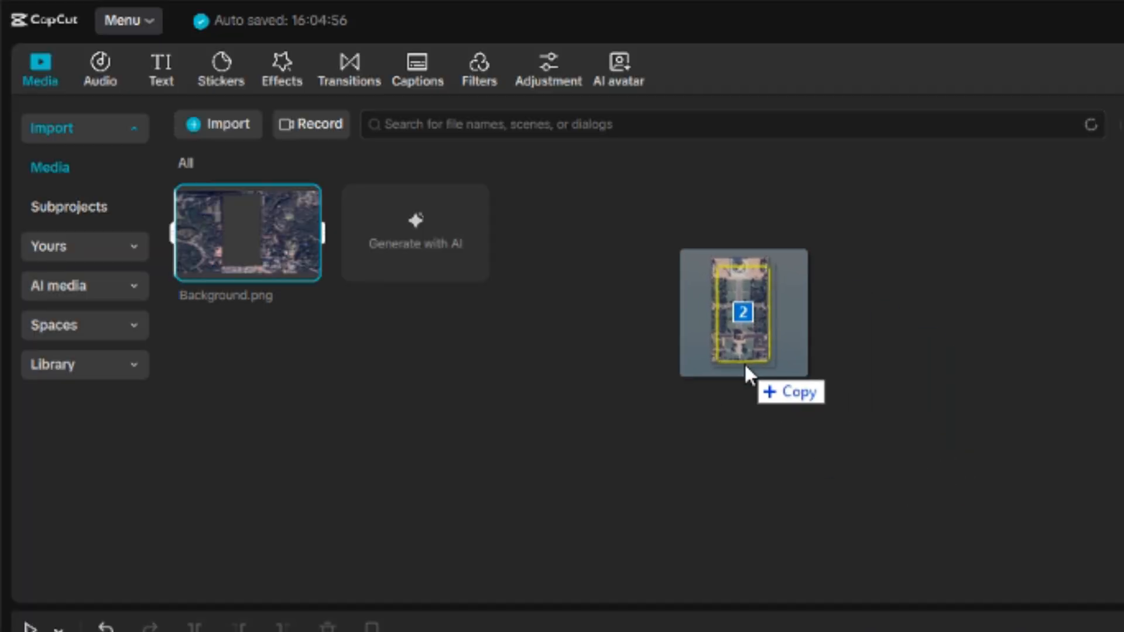
drag(744, 367, 744, 368)
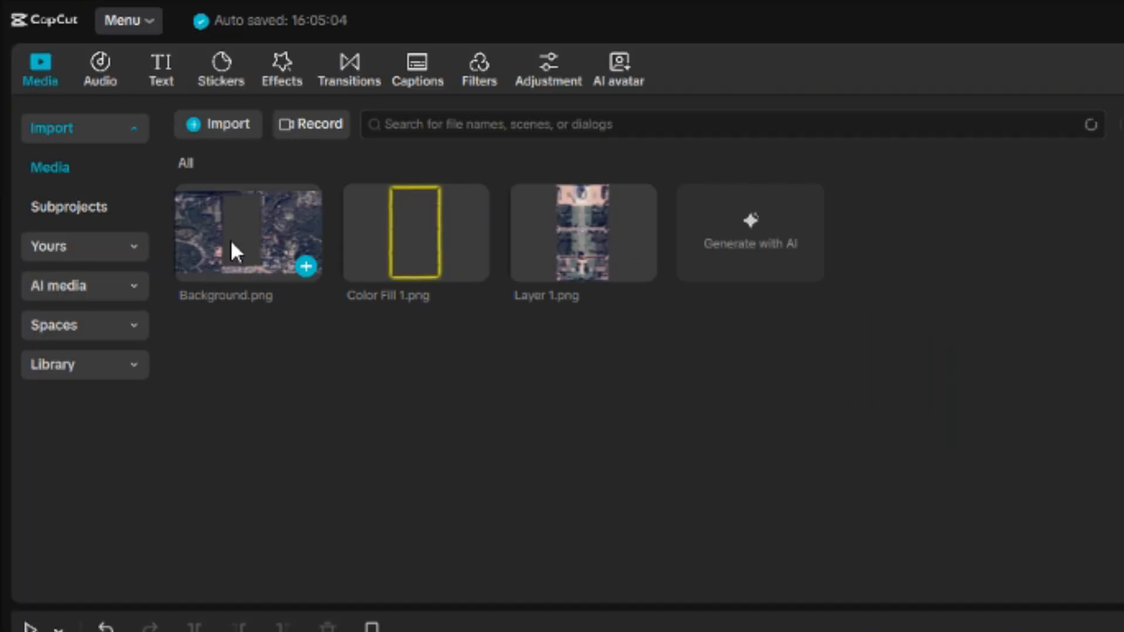
drag(234, 251, 191, 540)
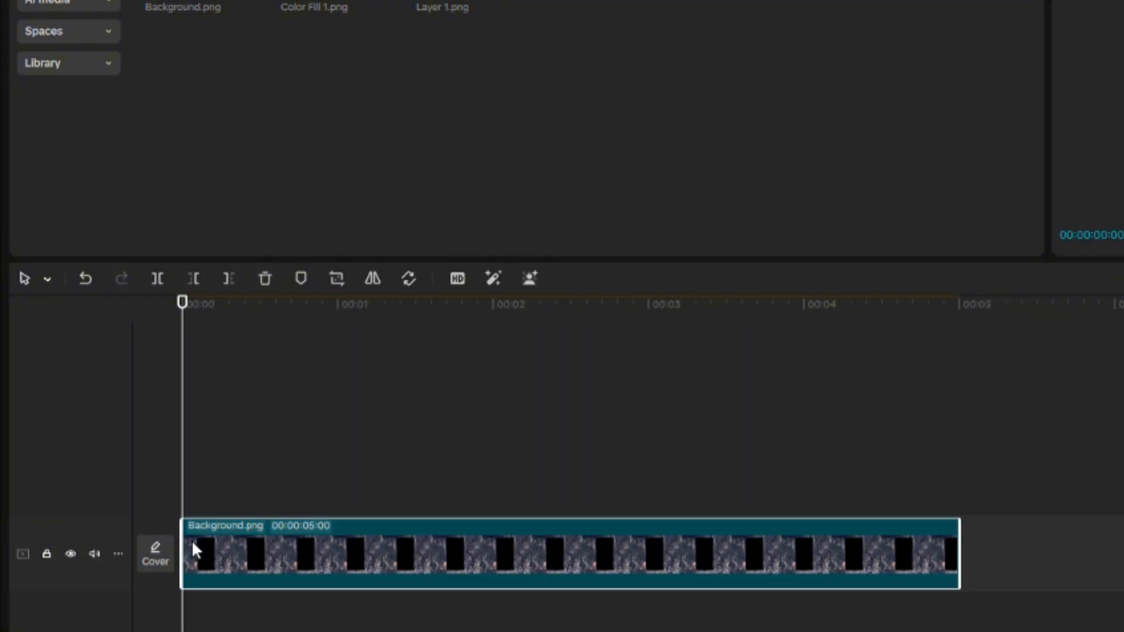
drag(442, 6, 189, 484)
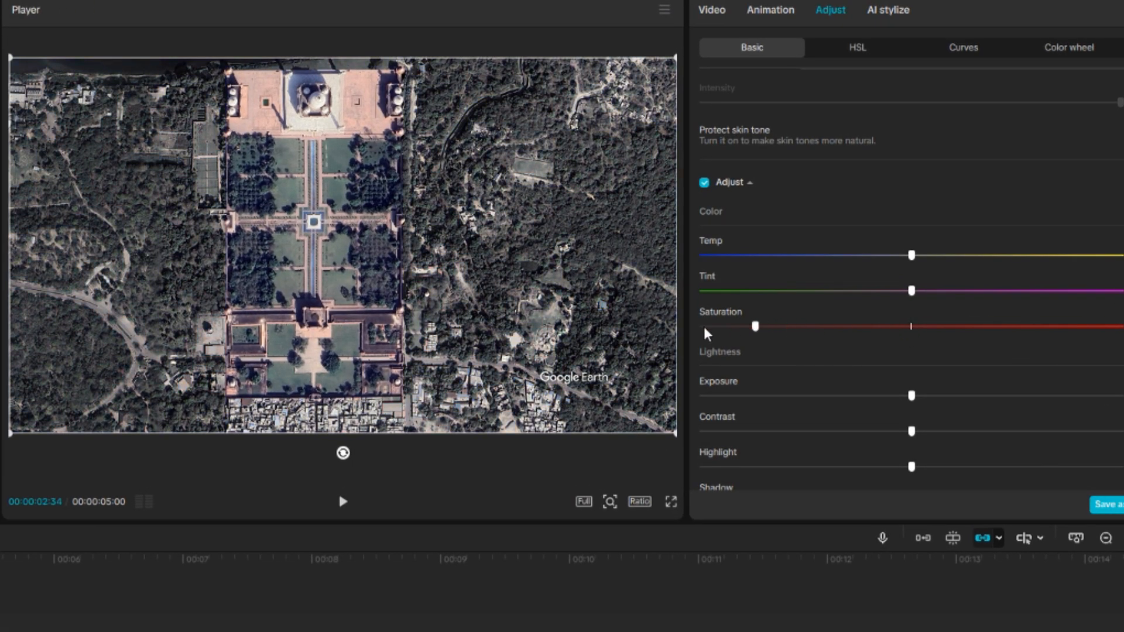
- Remove all saturation from the Background clip, lower its exposure and raise its contrast for a dark black-and-white look
drag(707, 334, 702, 329)
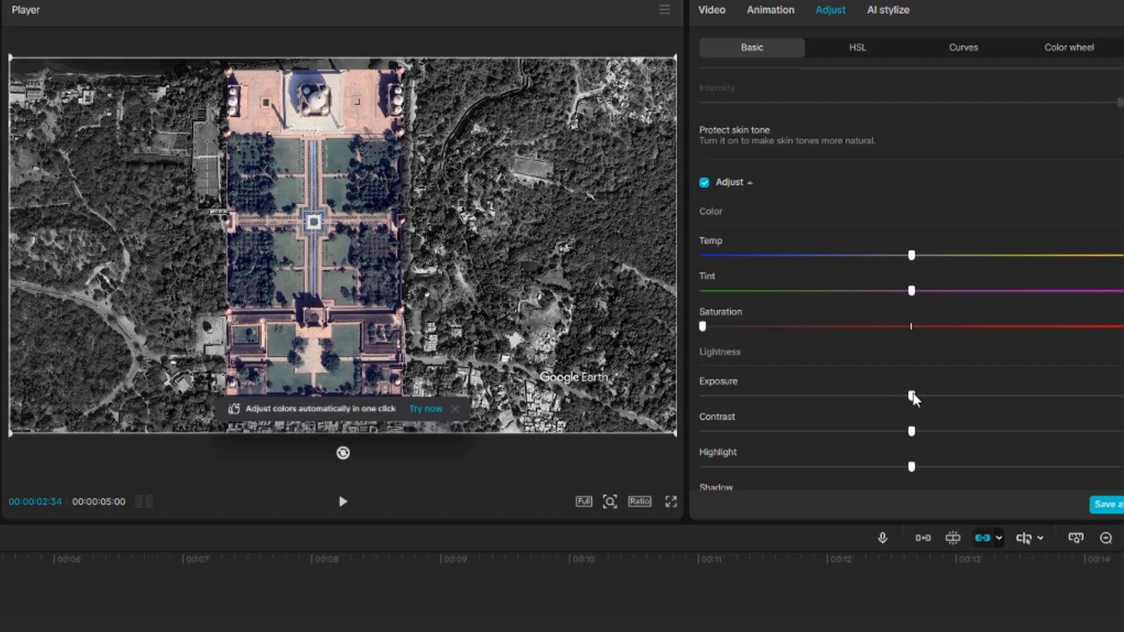
drag(912, 396, 845, 399)
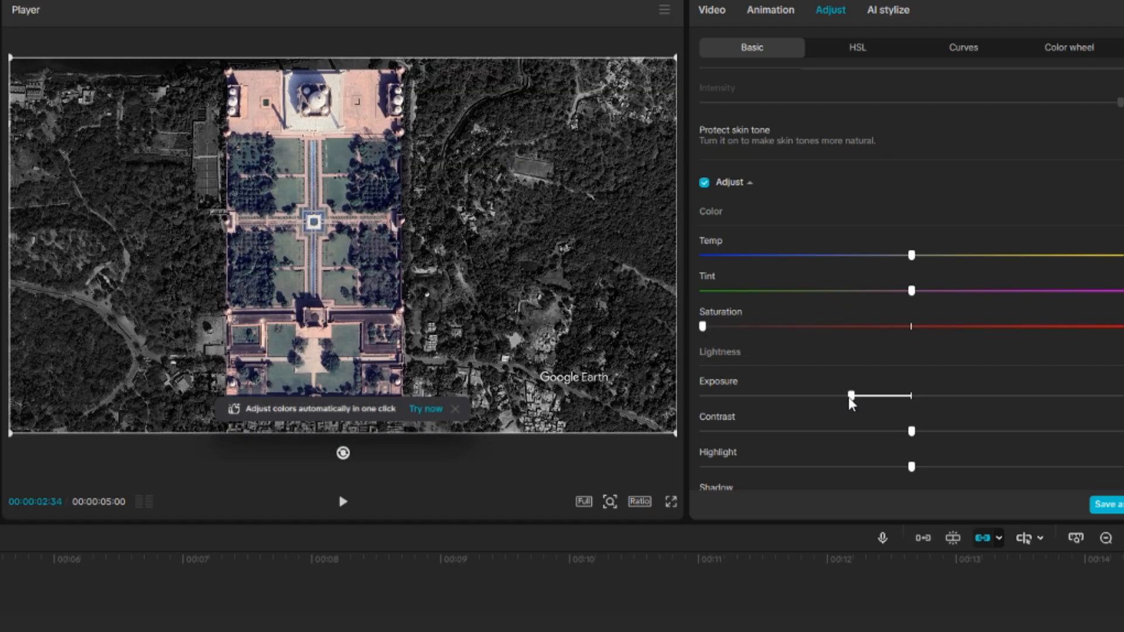
drag(957, 439, 997, 440)
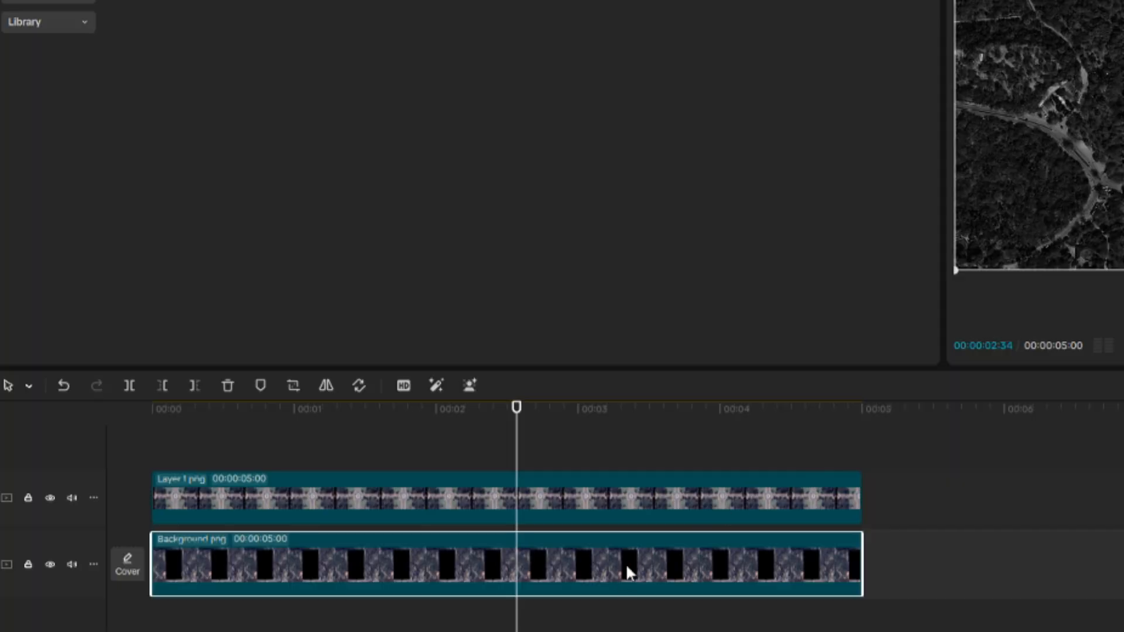
- Copy the Background clip's attributes and paste its colour adjustments onto the Layer 1 clip
right_click(627, 566)
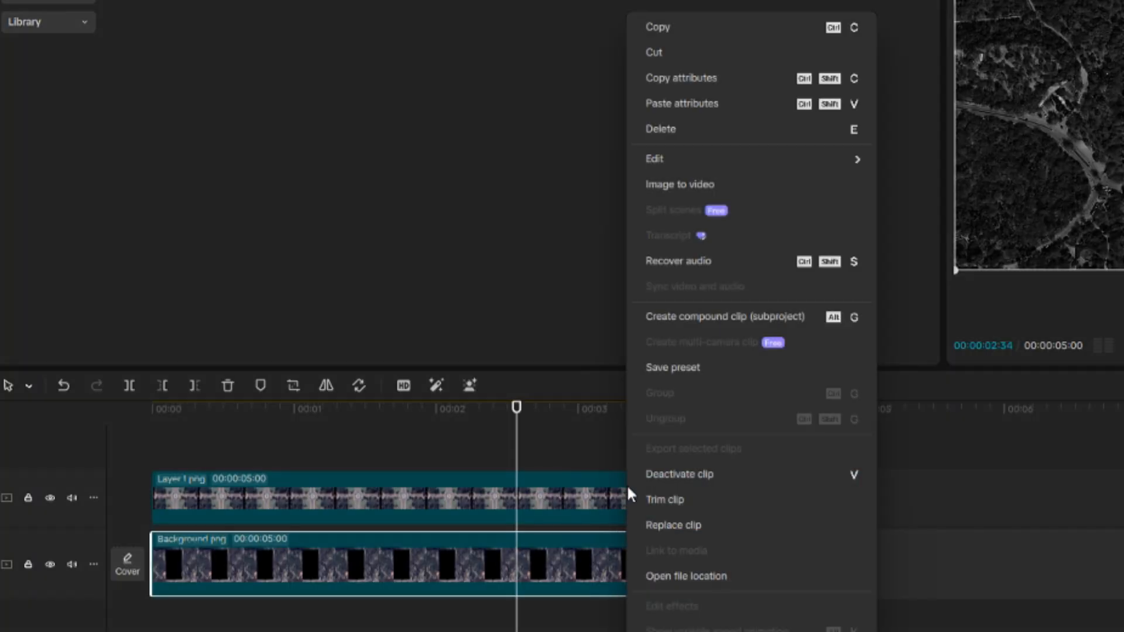
click(670, 85)
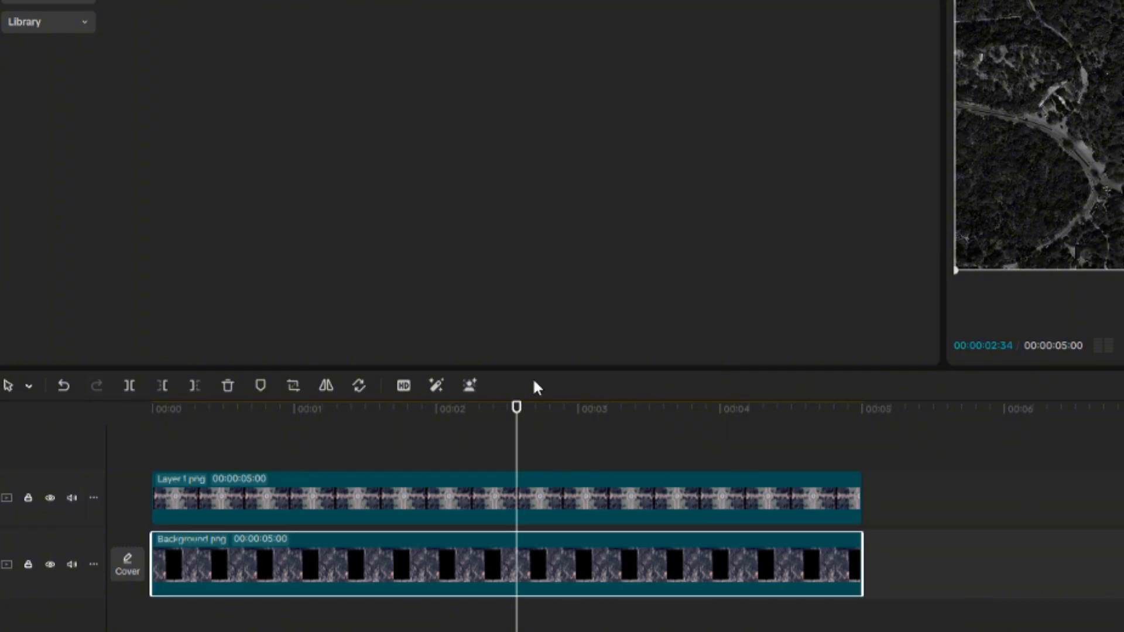
click(566, 509)
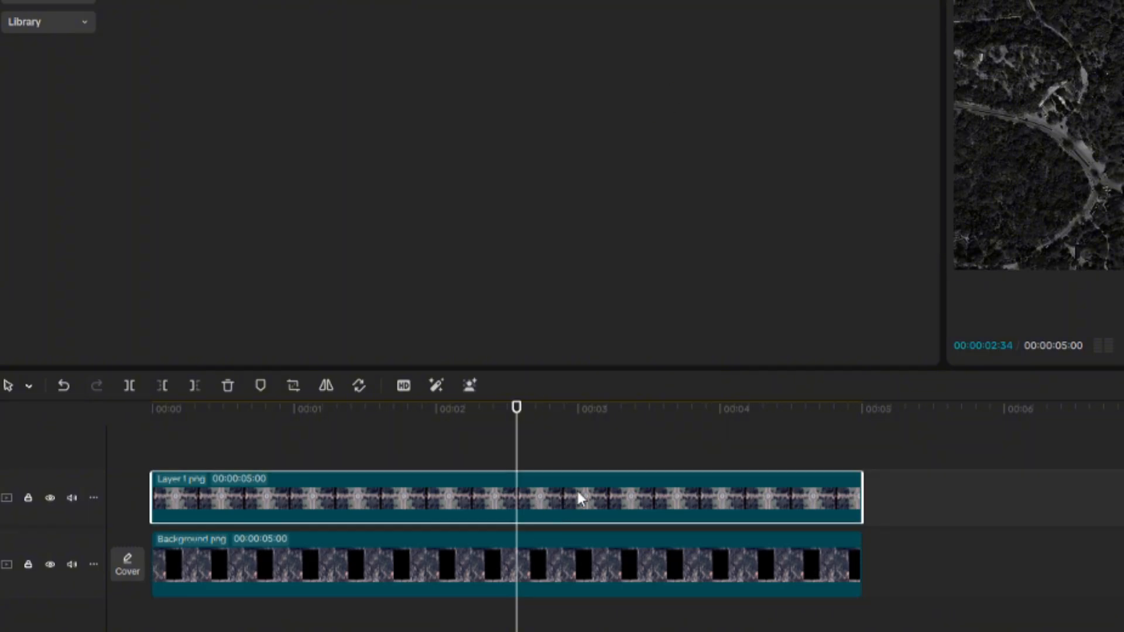
right_click(580, 497)
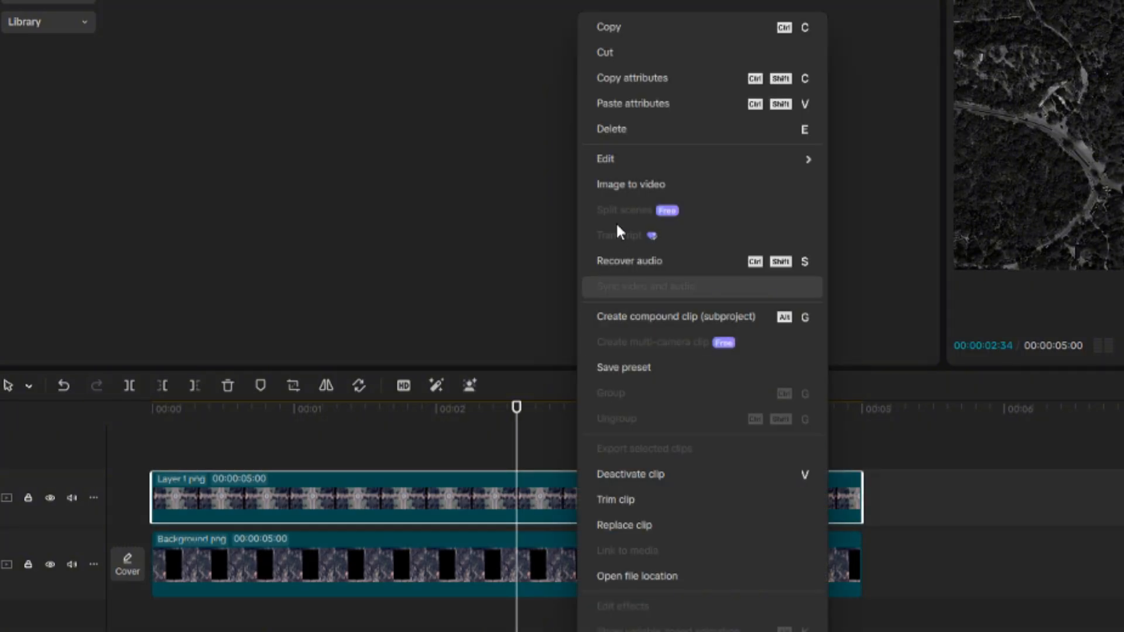
click(621, 104)
click(818, 384)
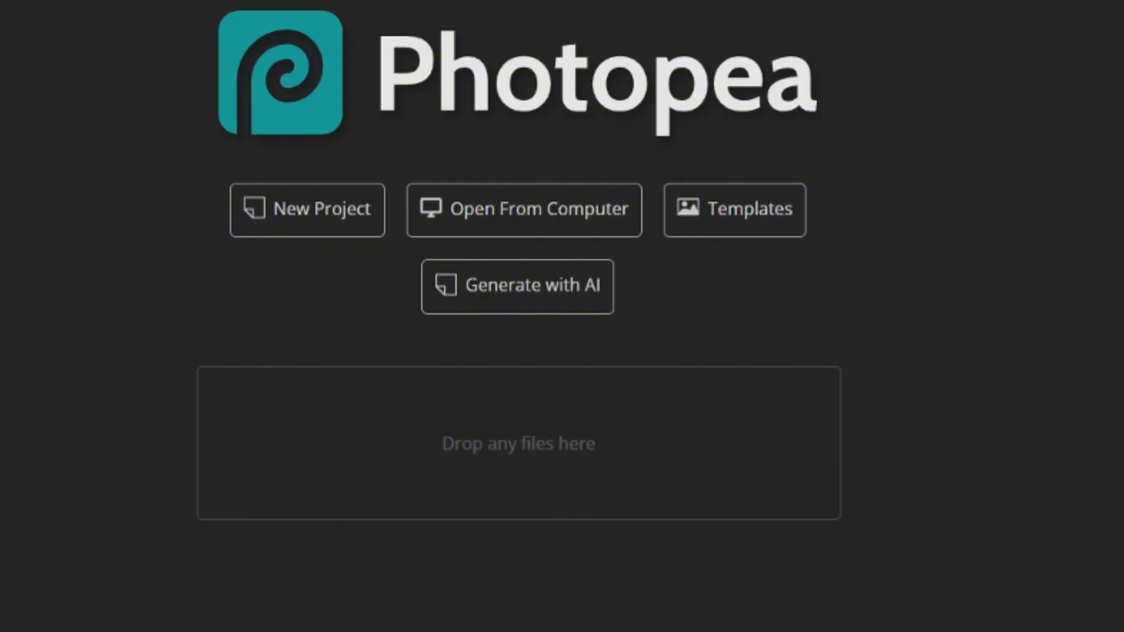
- Open pngegg.png in Photopea and rotate the image in 90° clockwise turns until the jet's nose points up
drag(666, 417, 382, 474)
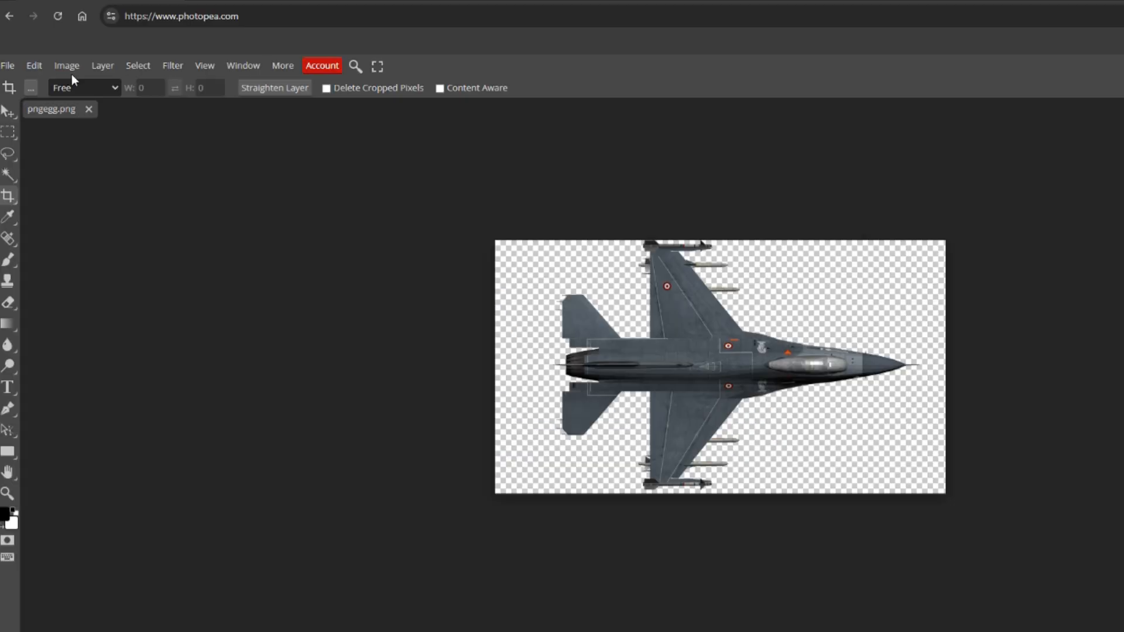
click(66, 65)
mouse_move(88, 314)
click(217, 318)
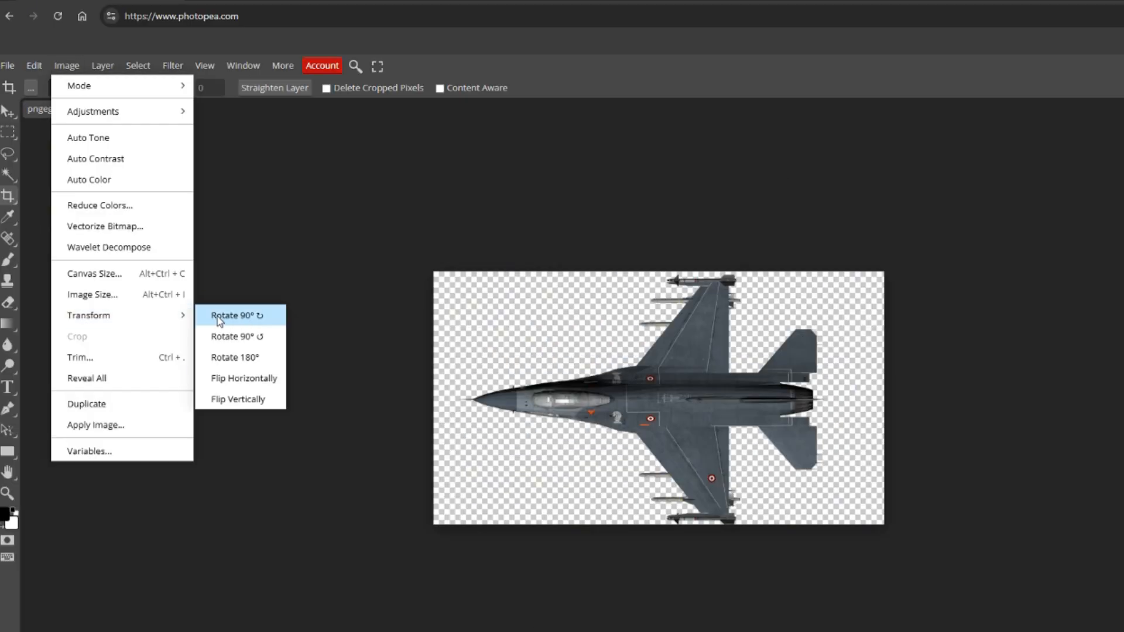
click(216, 316)
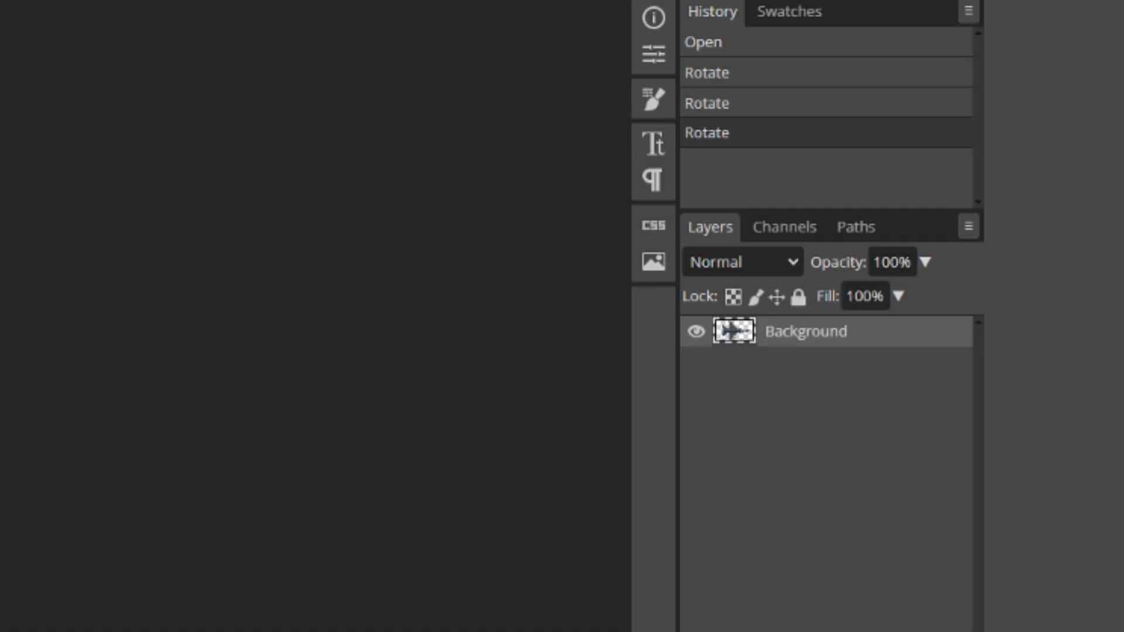
- Give the jet layer a Drop Shadow with 53% opacity, 22° angle, 13 px size and an increased distance
right_click(819, 343)
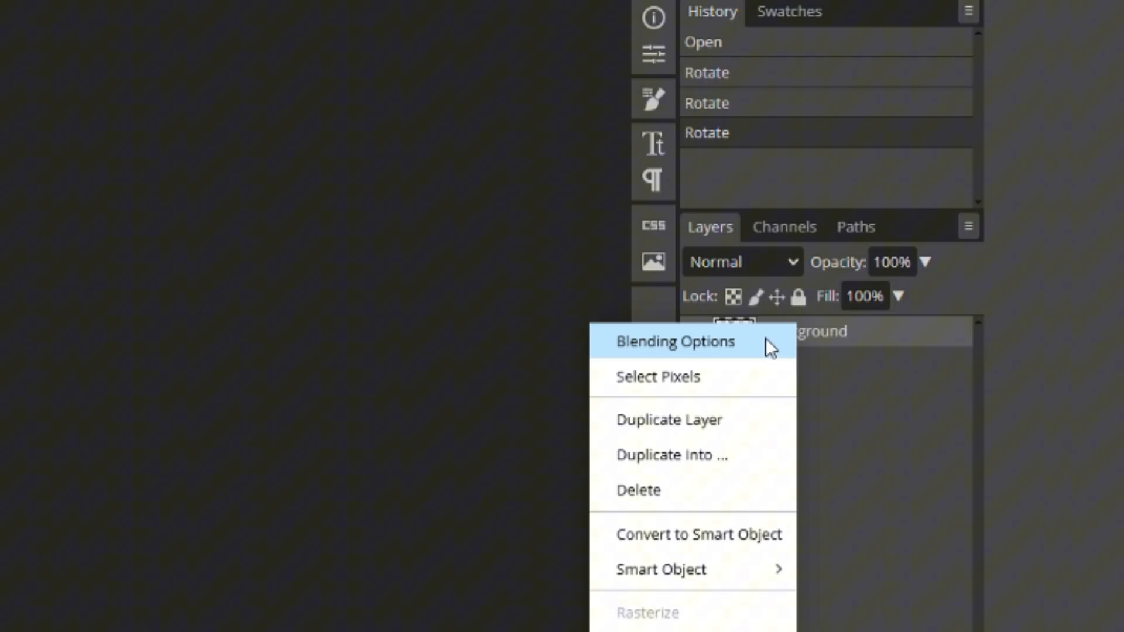
click(728, 341)
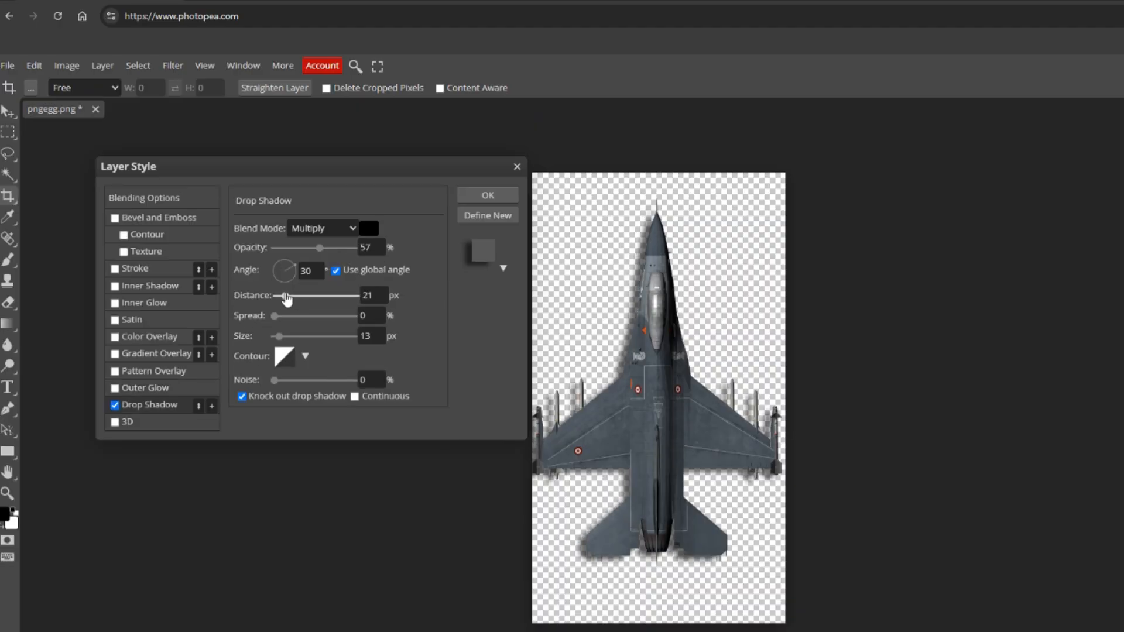
drag(287, 296, 308, 299)
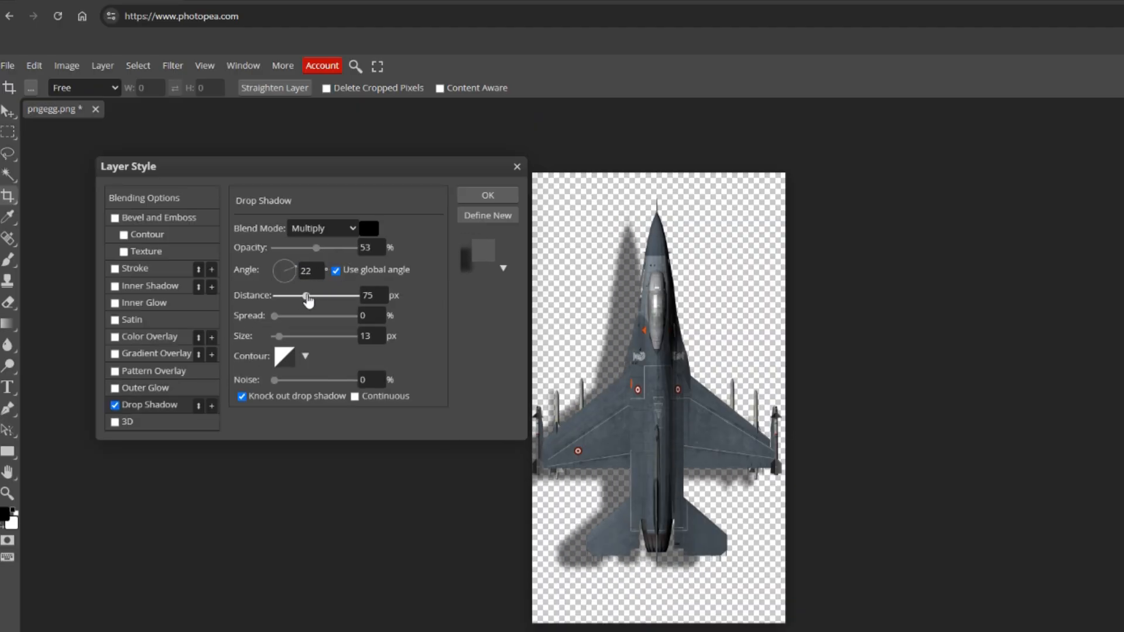
key(Return)
- Export the jet image with its shadow as a PNG
click(8, 65)
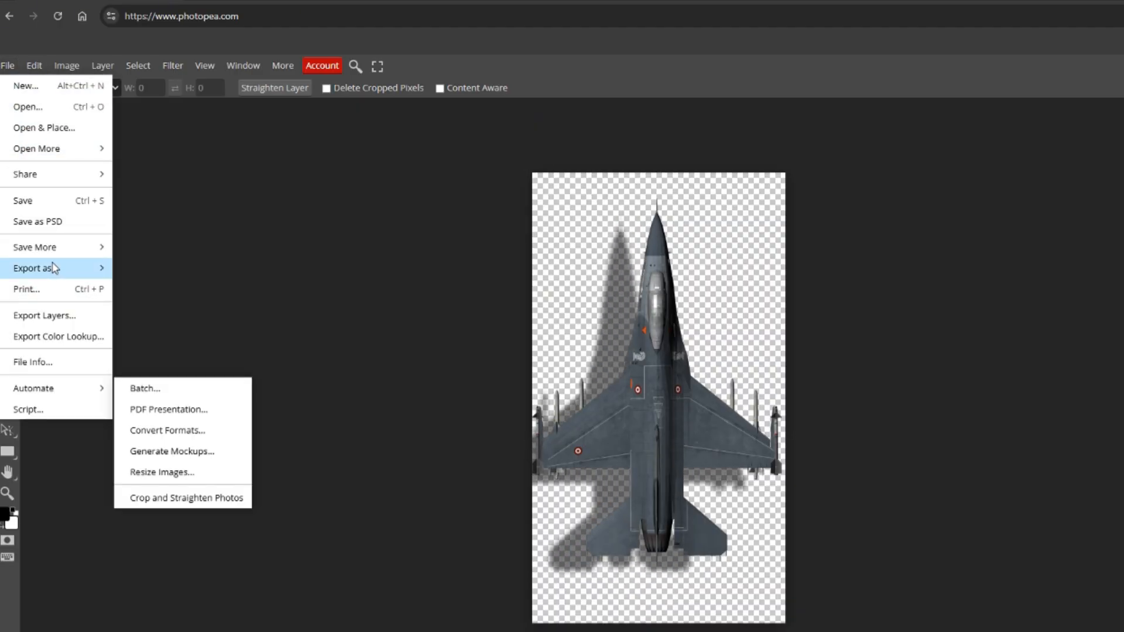
mouse_move(54, 268)
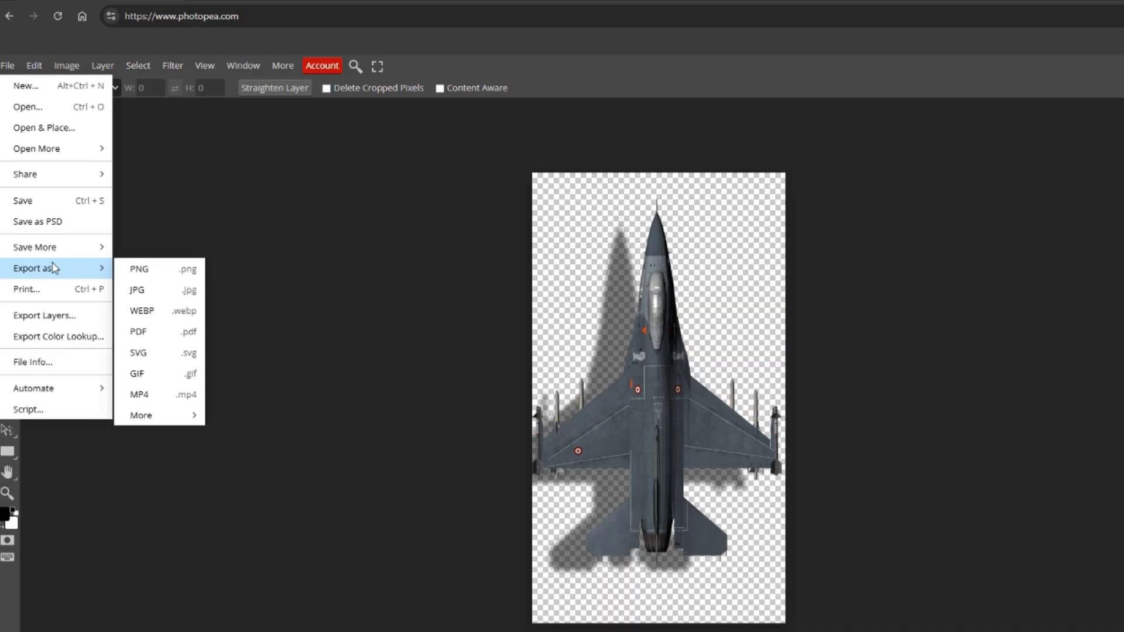
click(141, 269)
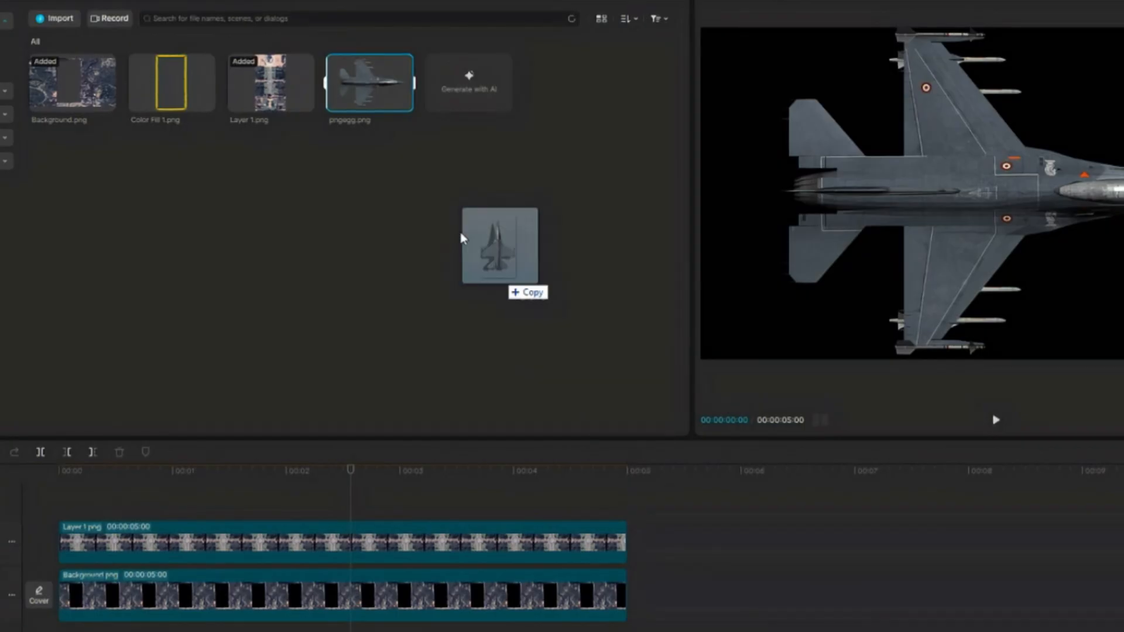
- Import plane.png into CapCut, place it on a track above Layer 1, and shrink it to 38% over the area west of the monument
drag(462, 237, 447, 233)
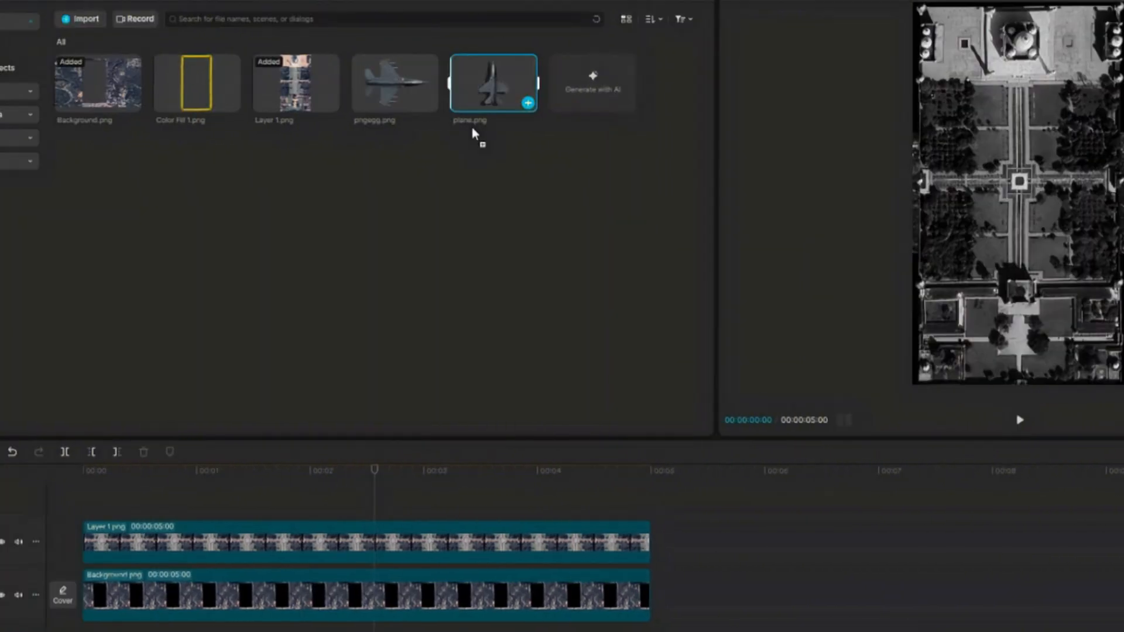
drag(472, 127, 97, 504)
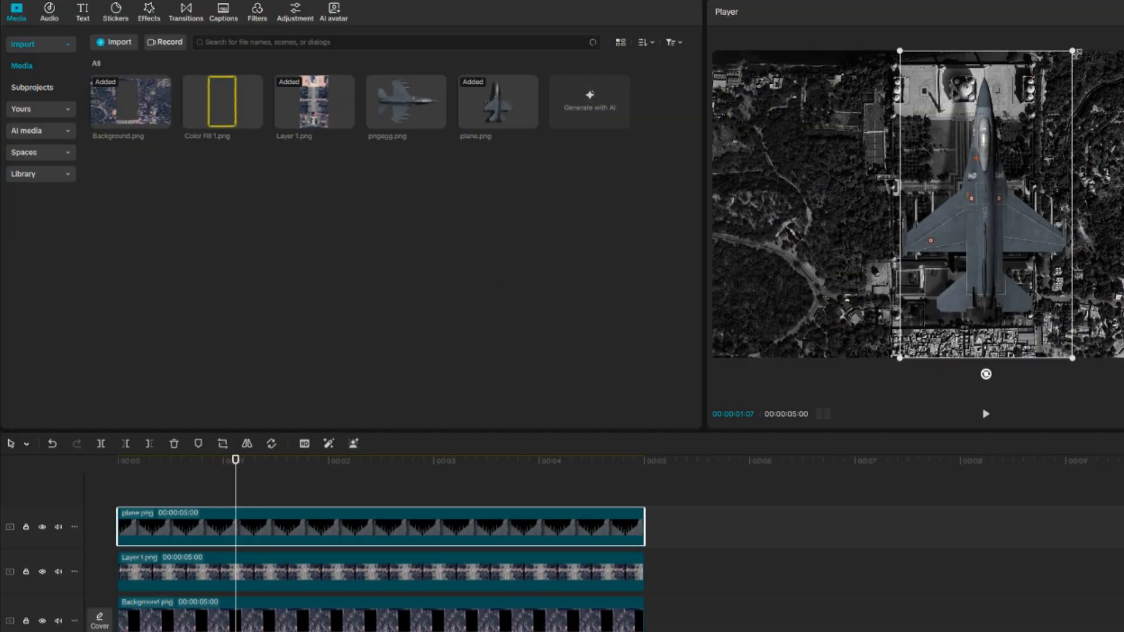
drag(1072, 51, 1012, 156)
drag(987, 219, 816, 253)
drag(851, 188, 856, 182)
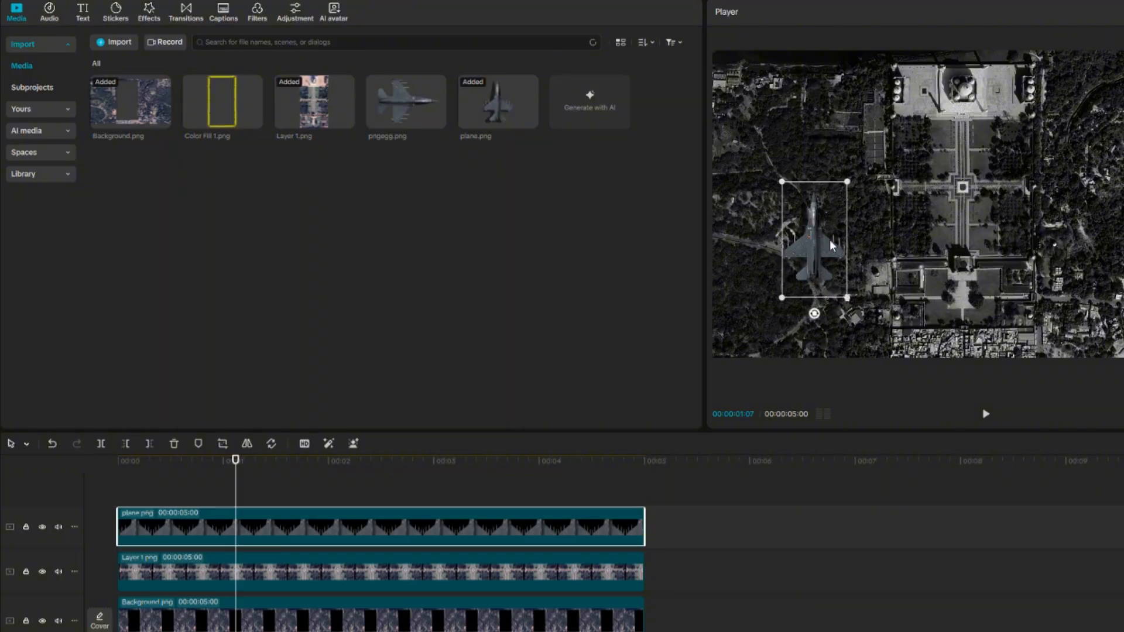
- Move the plane below the frame to X -1208, Y -1431 and add a Transform keyframe at the clip's start
drag(814, 264, 816, 420)
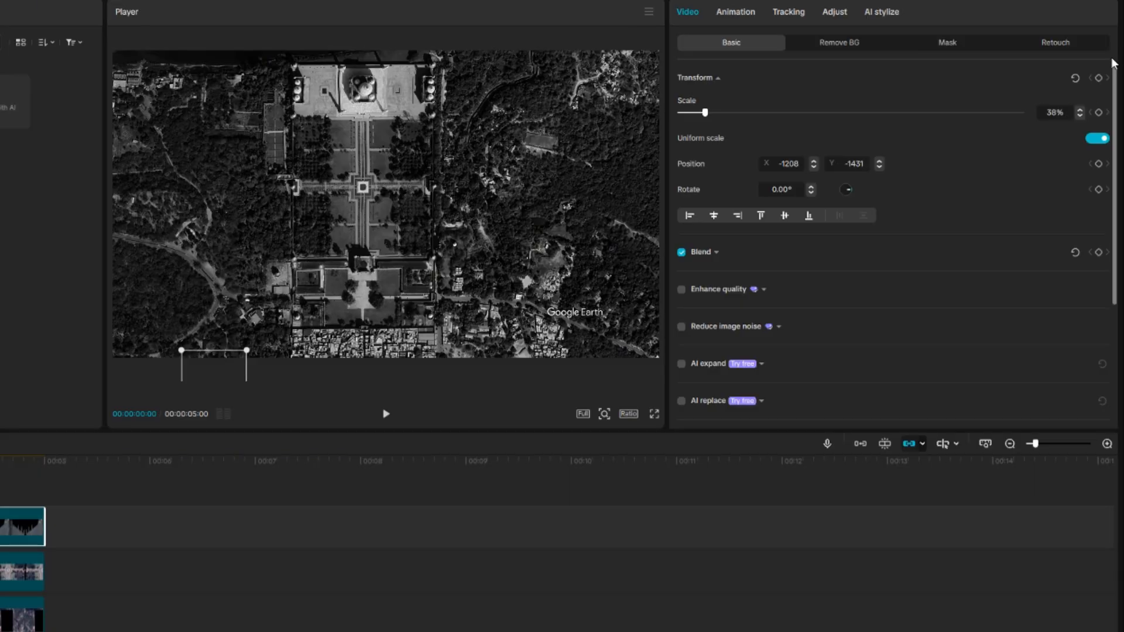
click(1099, 79)
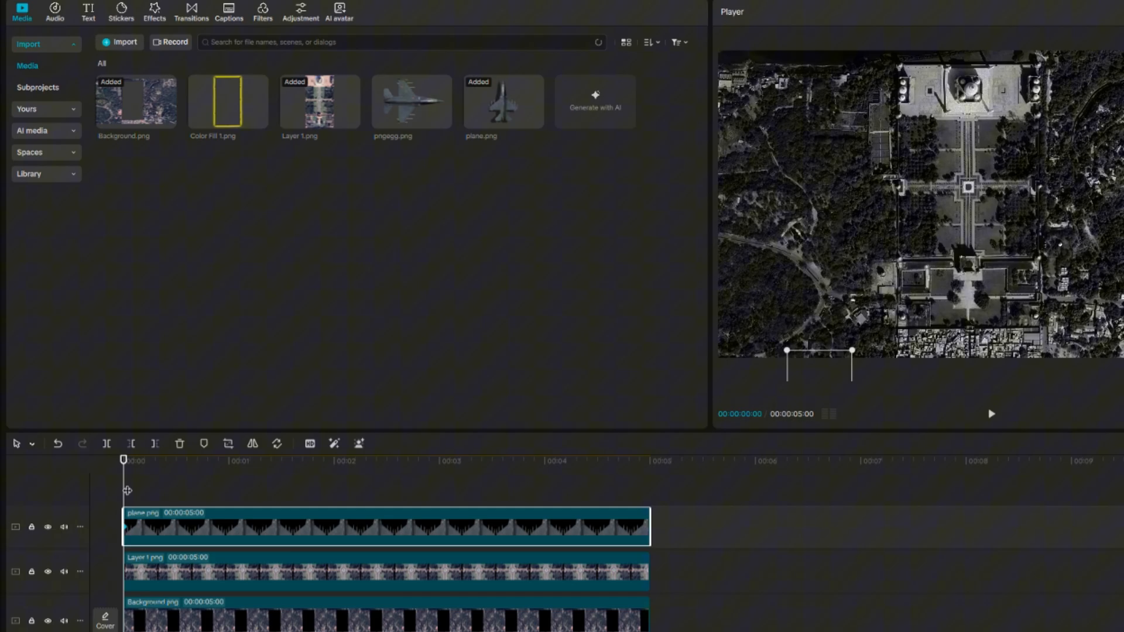
- At about 3 seconds, move the plane straight up beyond the frame's upper edge to set its end keyframe
drag(127, 491, 639, 477)
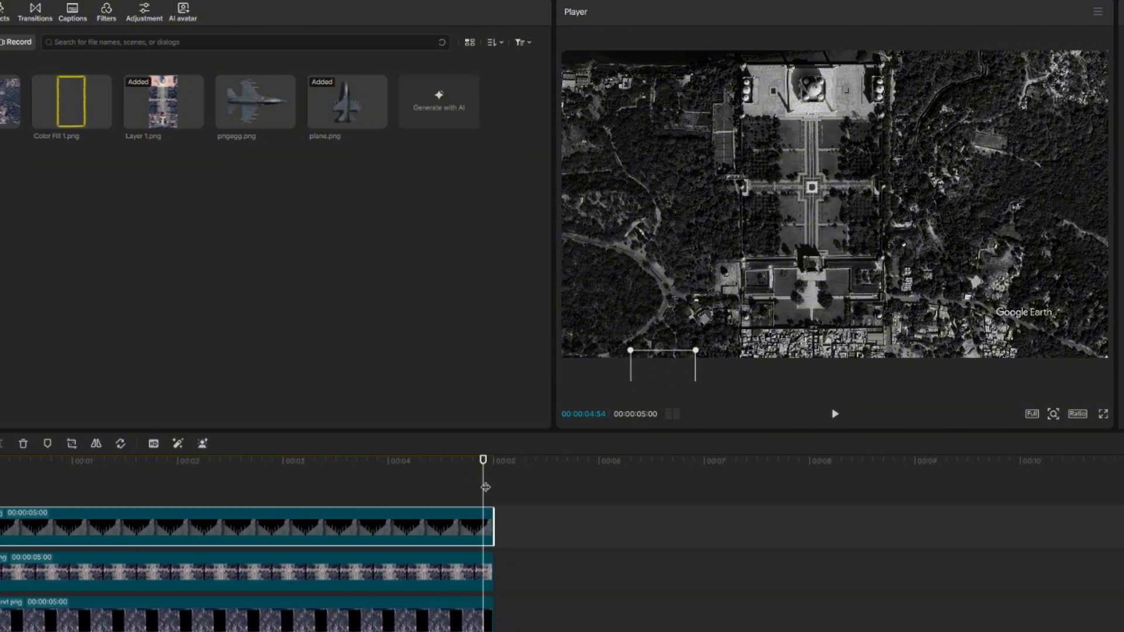
drag(485, 487, 304, 508)
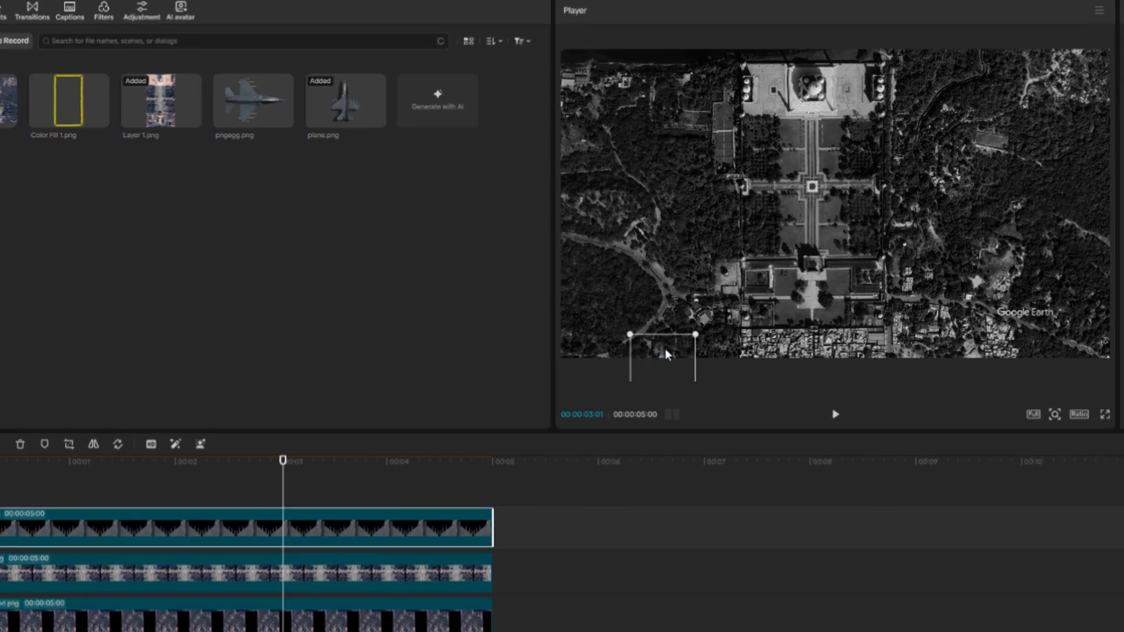
drag(665, 351, 669, 150)
drag(658, 201, 648, 27)
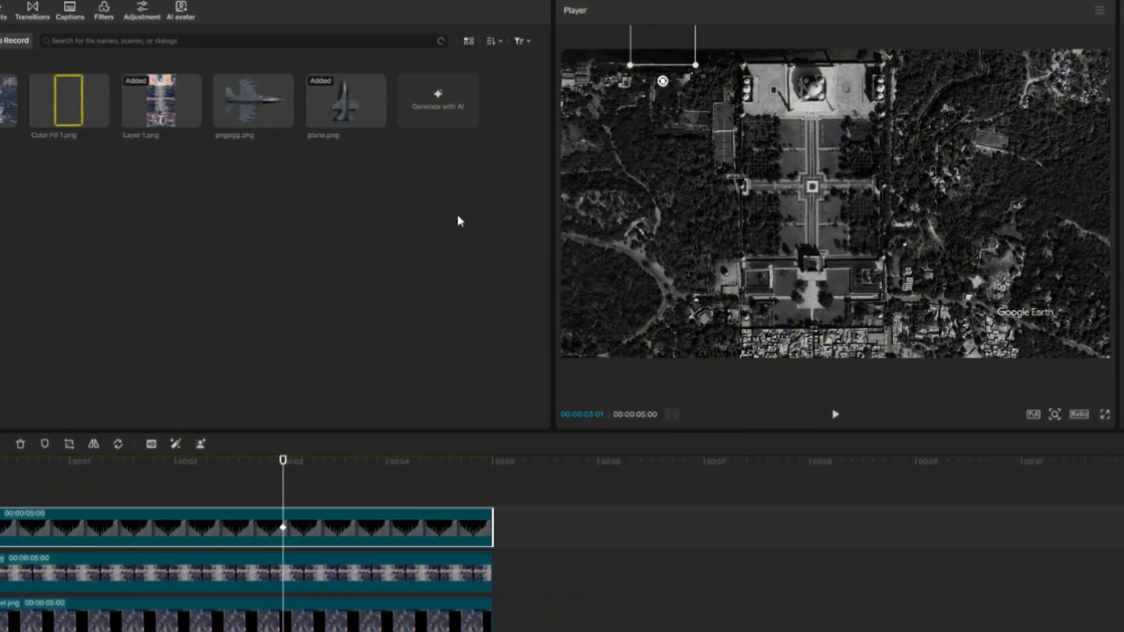
- Play the timeline from the start to check the plane's flight across the map
drag(284, 491, 0, 491)
key(space)
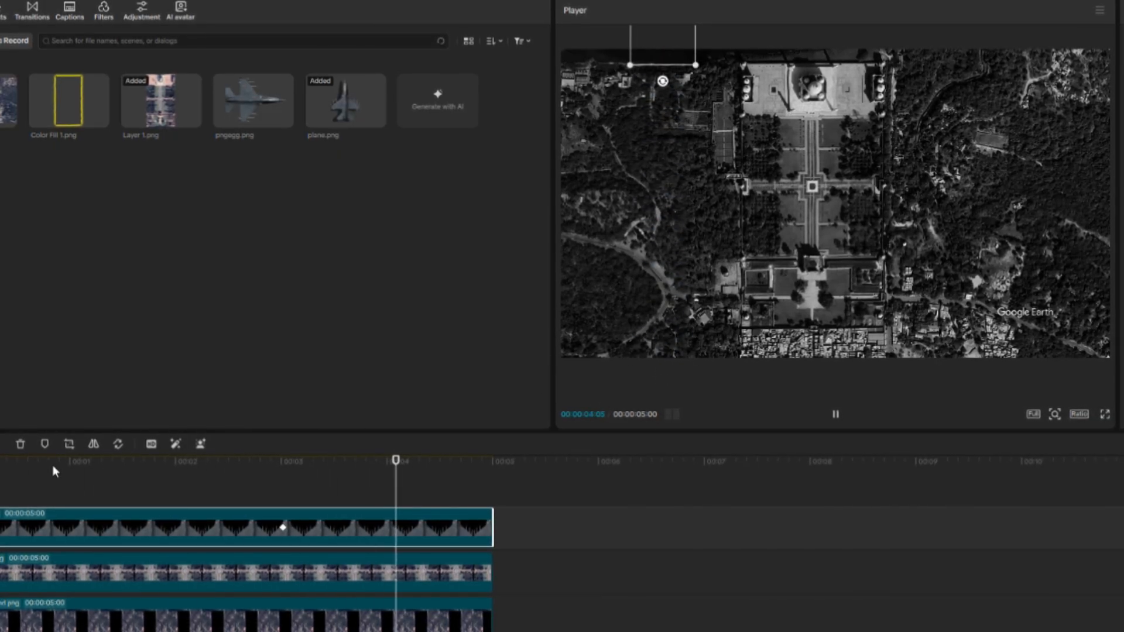
- Stop playback and trim the plane, Layer 1 and background clips to a length of 00:00:03:10
key(space)
click(482, 583)
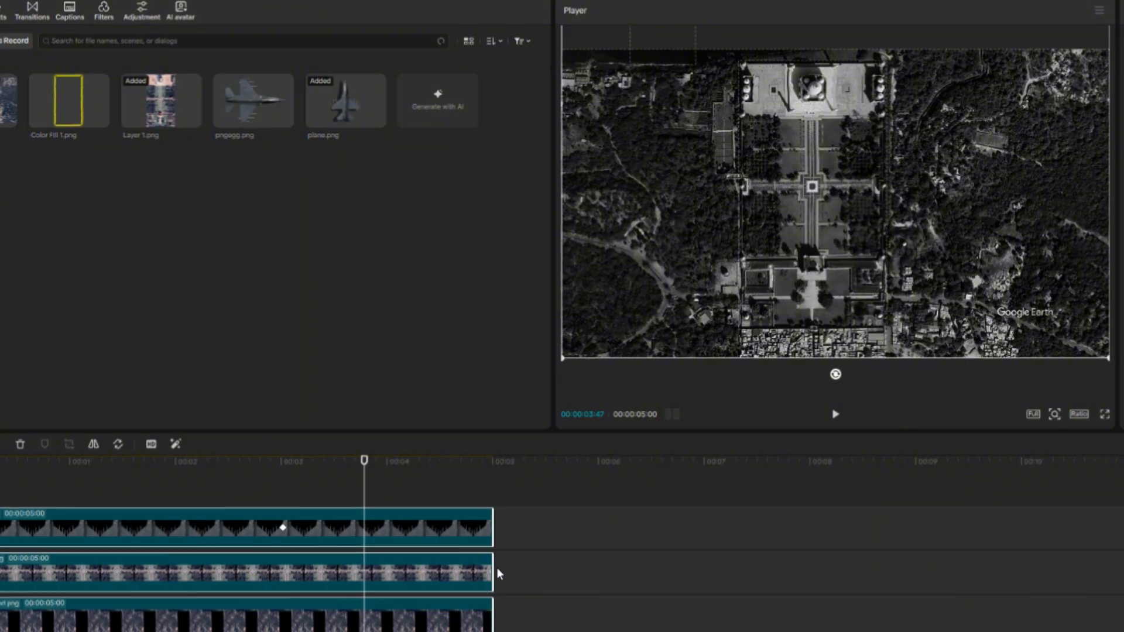
drag(492, 571, 296, 585)
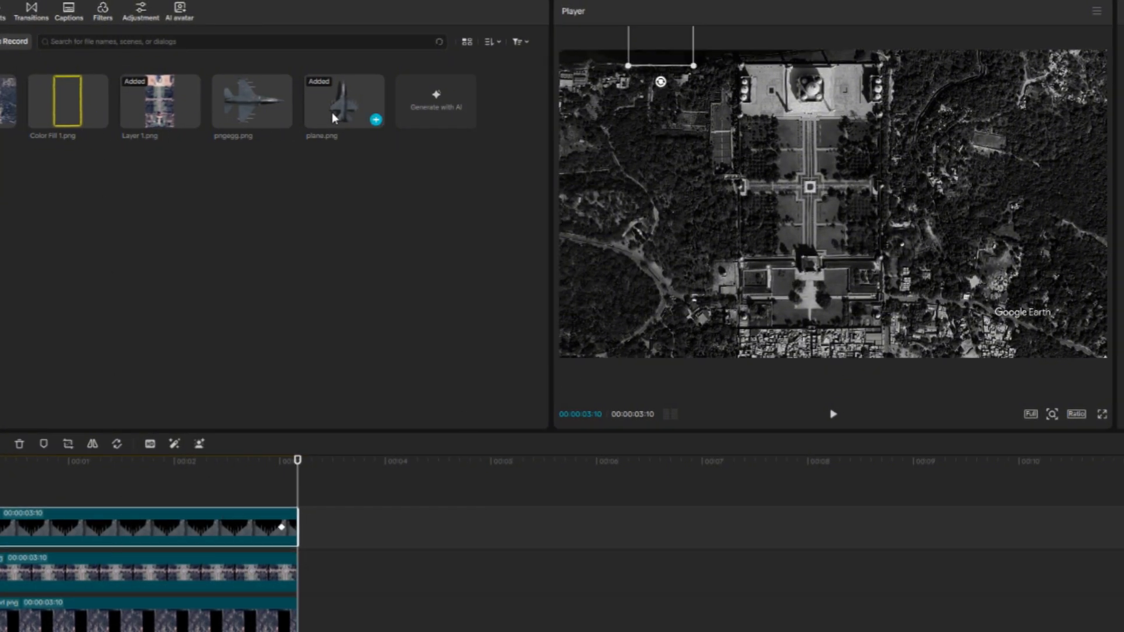
- Add a second plane.png clip on a new track at the timeline's start and trim it to 00:00:03:10
drag(334, 118, 68, 504)
drag(491, 527, 491, 526)
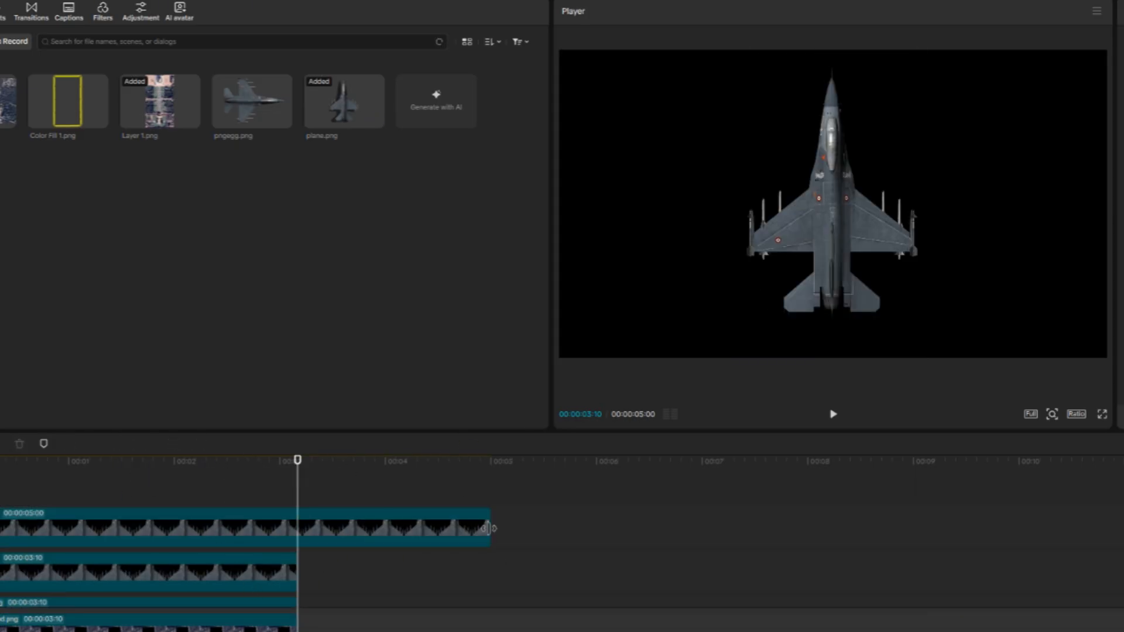
drag(491, 526, 298, 526)
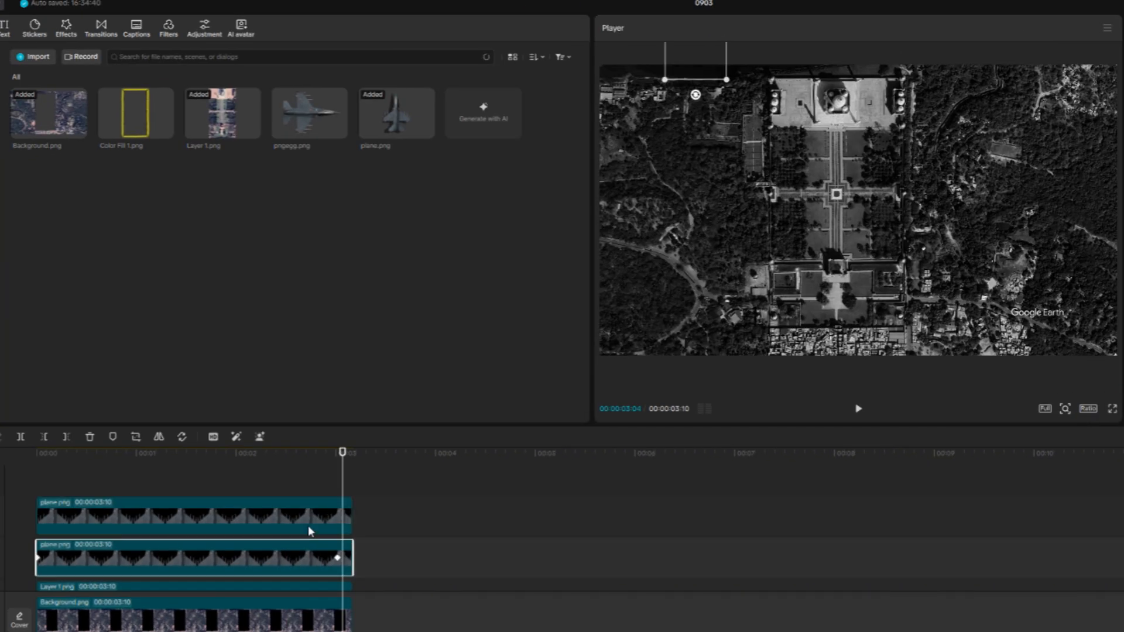
click(308, 526)
key(space)
- Add a third plane.png clip on a new track and place the larger plane between the western plane and the monument
drag(396, 114, 39, 485)
drag(40, 485, 38, 485)
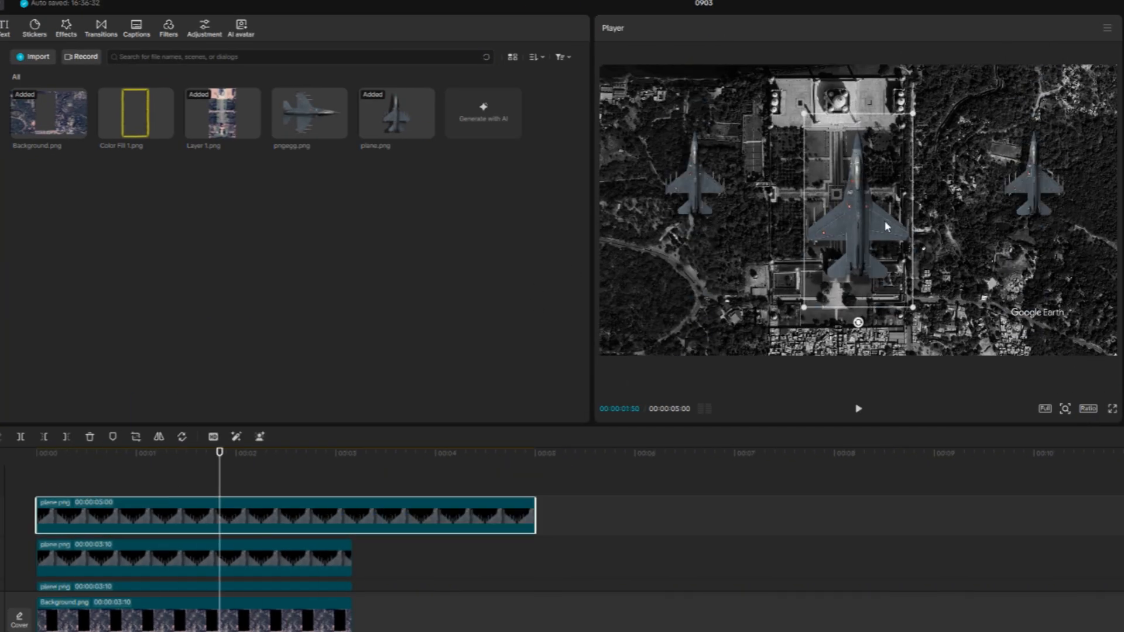
drag(858, 227, 754, 179)
drag(285, 558, 295, 503)
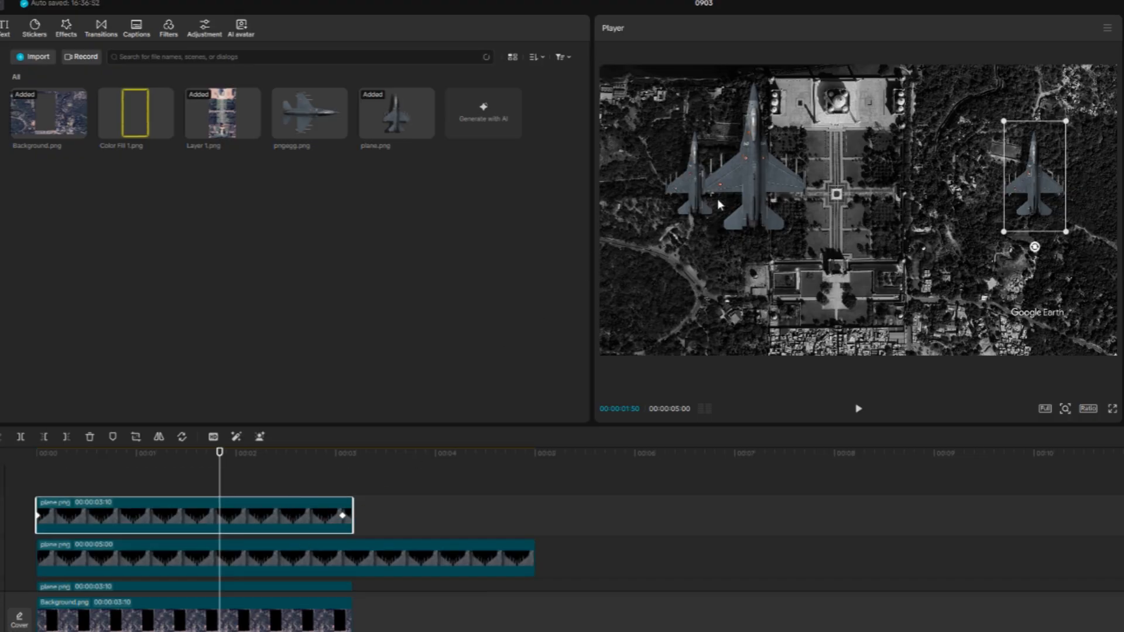
drag(757, 175, 763, 171)
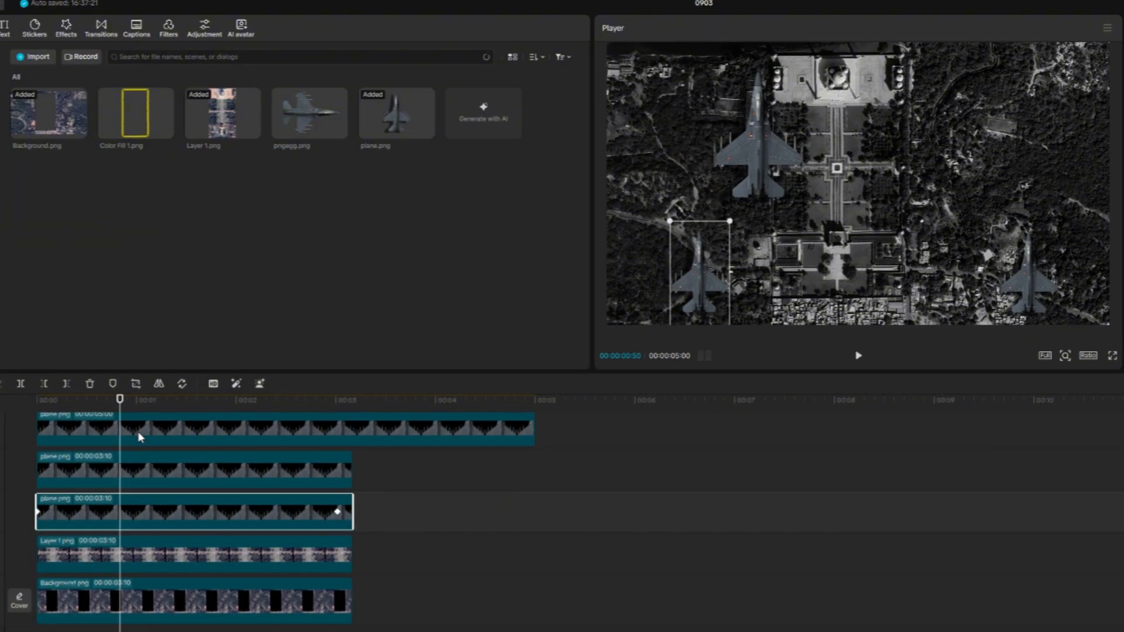
- At the timeline's start, move the large plane straight down below the frame with its starting position keyframed
click(140, 437)
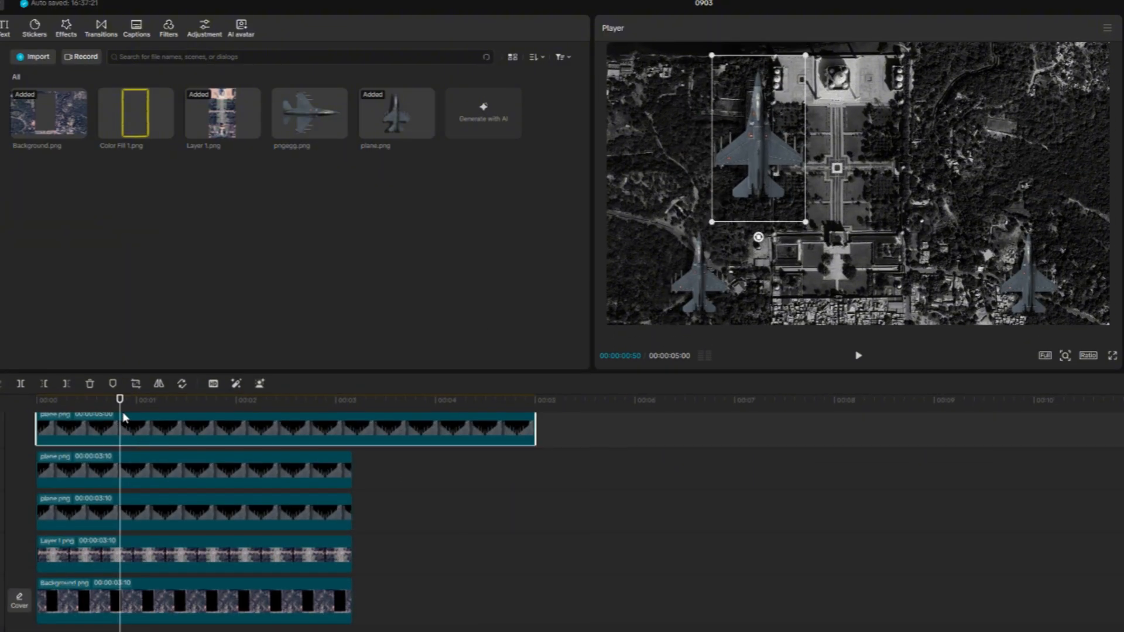
scroll(313, 504, up, 1)
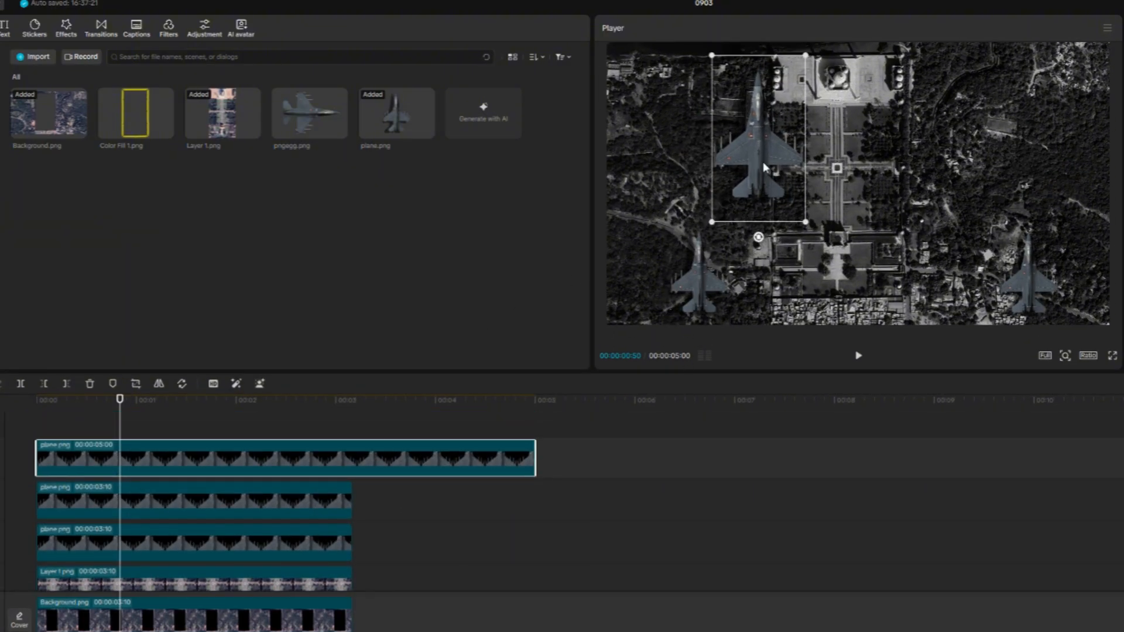
drag(123, 425, 0, 430)
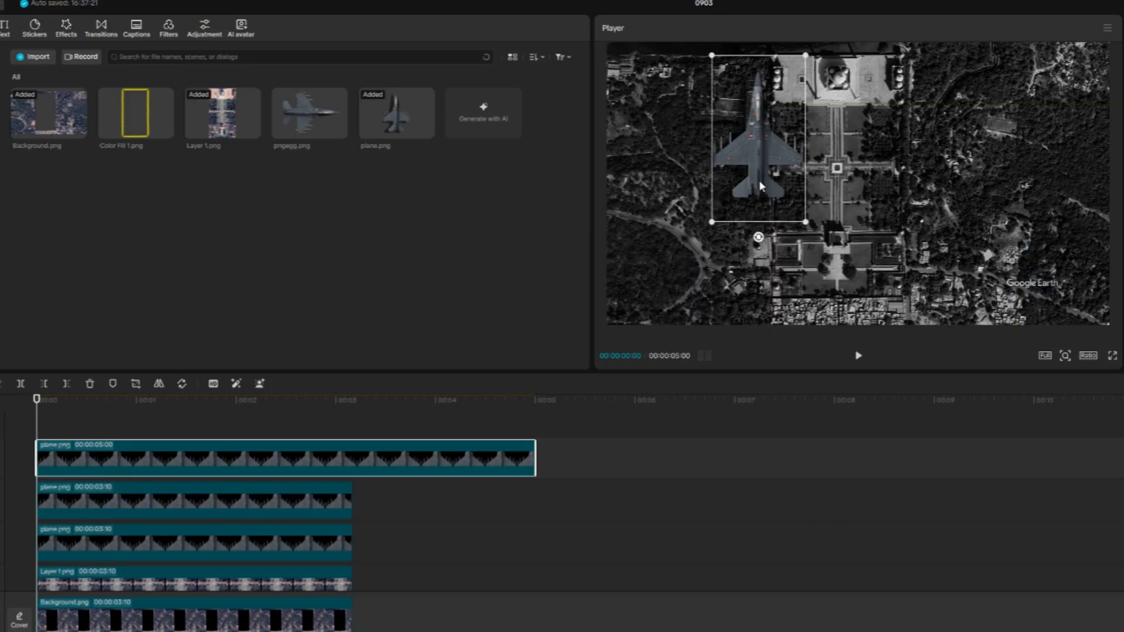
drag(760, 186, 771, 205)
drag(754, 149, 754, 402)
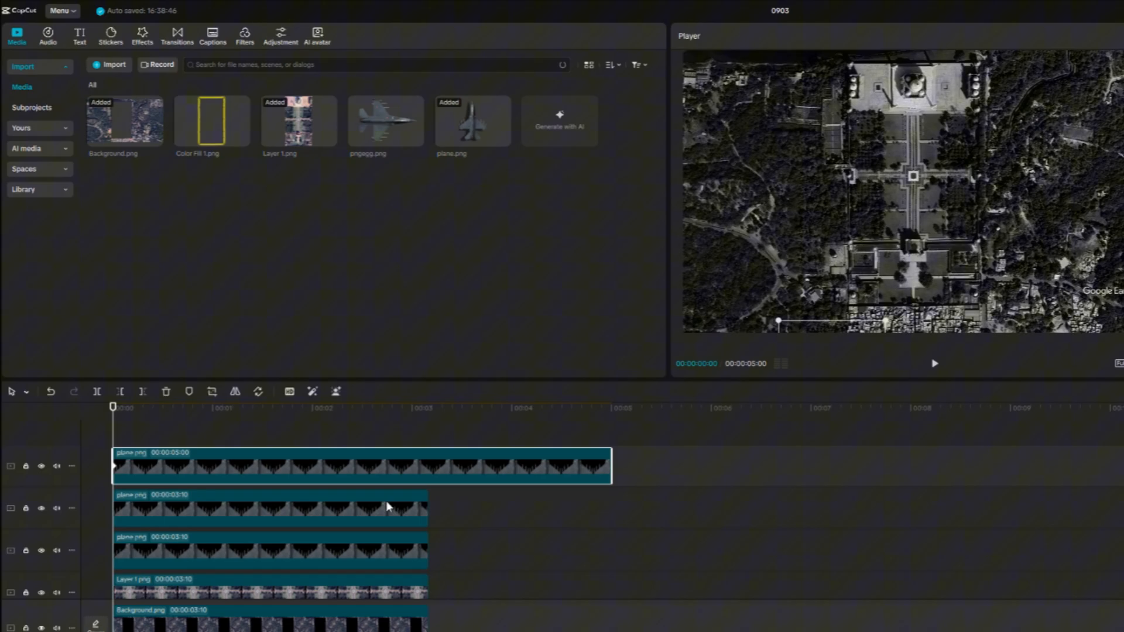
- At the smaller plane's end keyframe, 00:00:03:04, move the large plane up past the frame's upper edge to set its end position
click(403, 520)
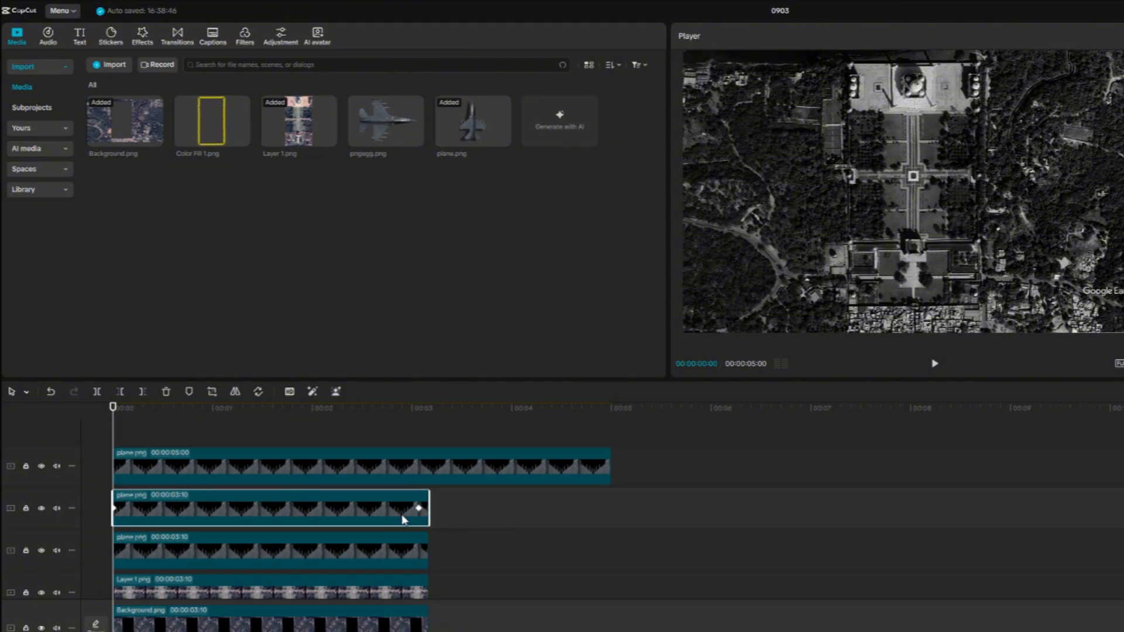
click(419, 508)
click(436, 475)
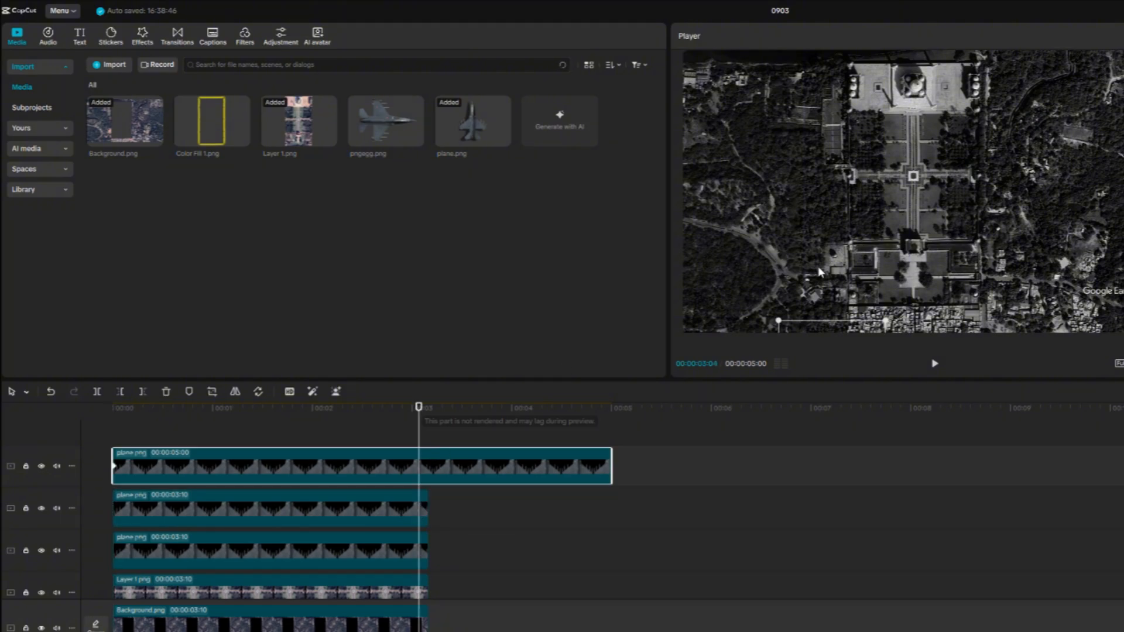
drag(853, 299, 829, 57)
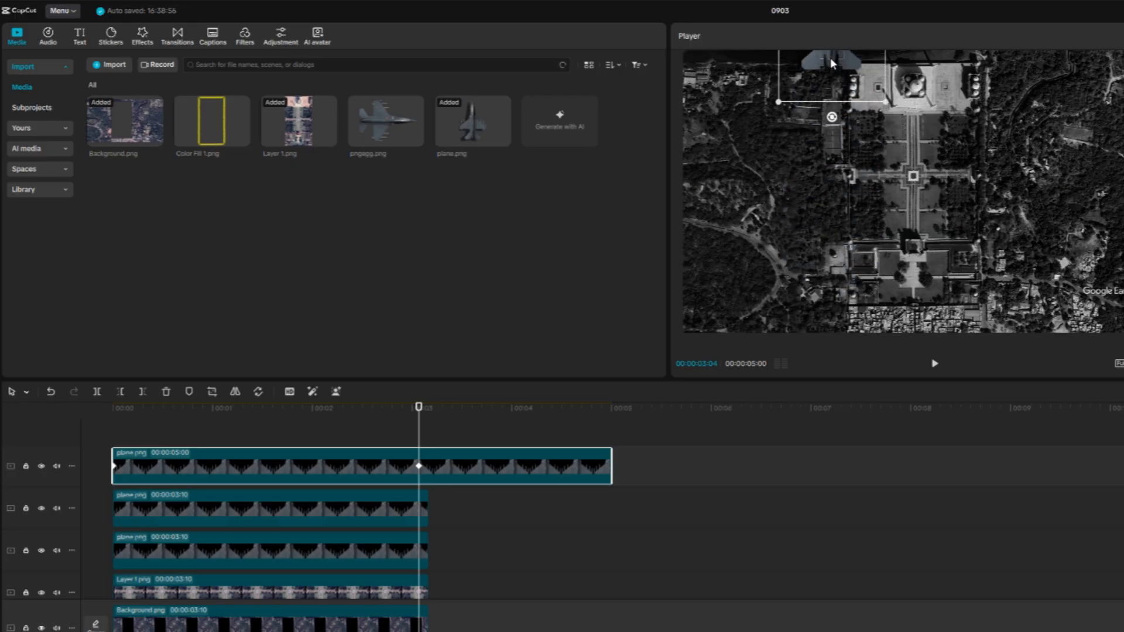
- Preview the three planes' flight and trim the large plane's clip to match the 00:00:03:10 length of the other clips
click(227, 426)
key(Home)
key(space)
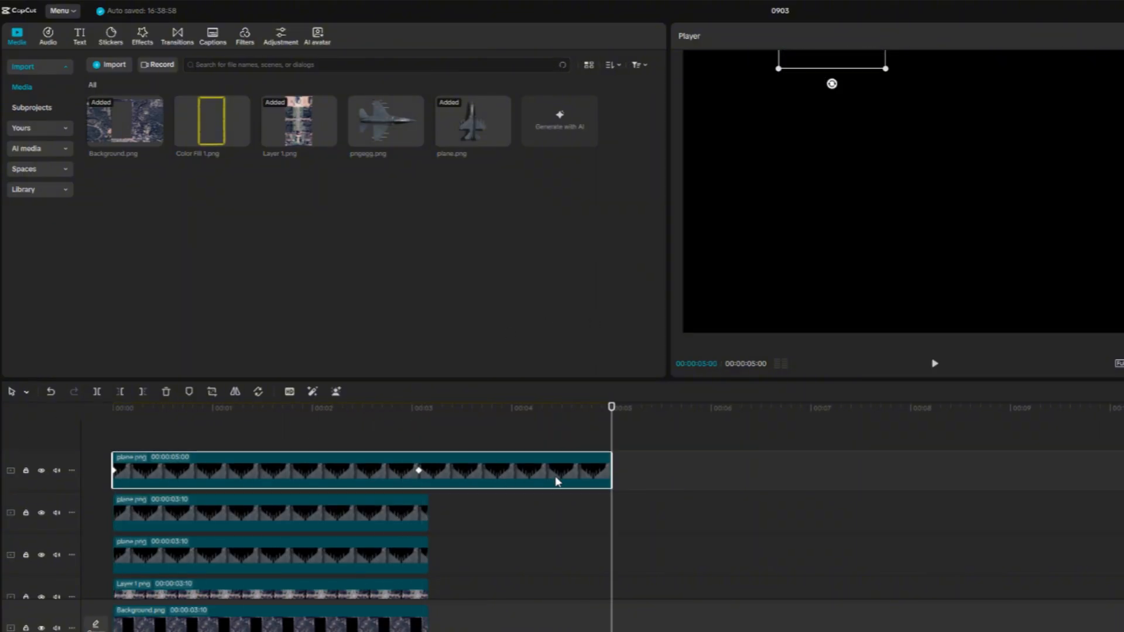
key(space)
key(space)
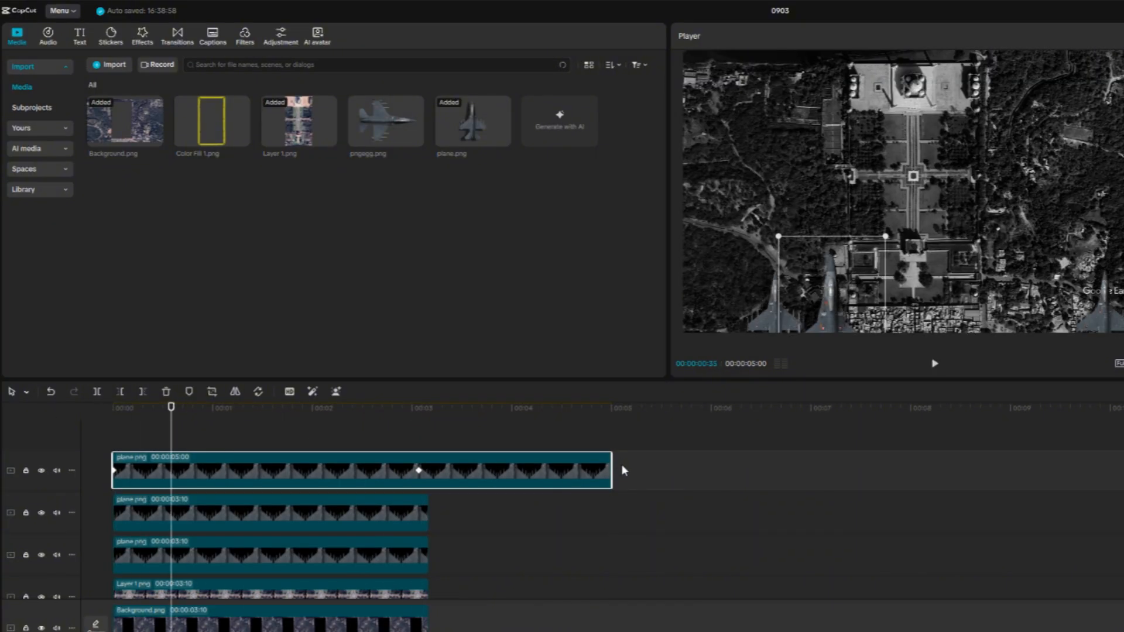
drag(612, 464, 426, 491)
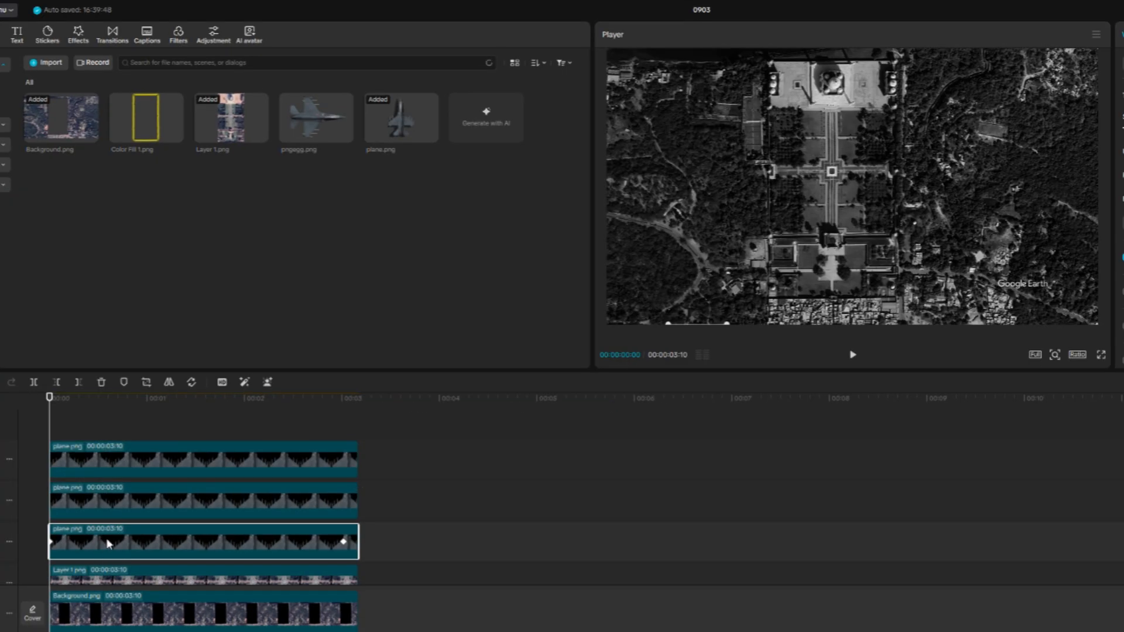
- Delay the western small plane's clip to start at about 0.3 seconds, checking the staggered flight in playback
drag(102, 543, 141, 543)
key(space)
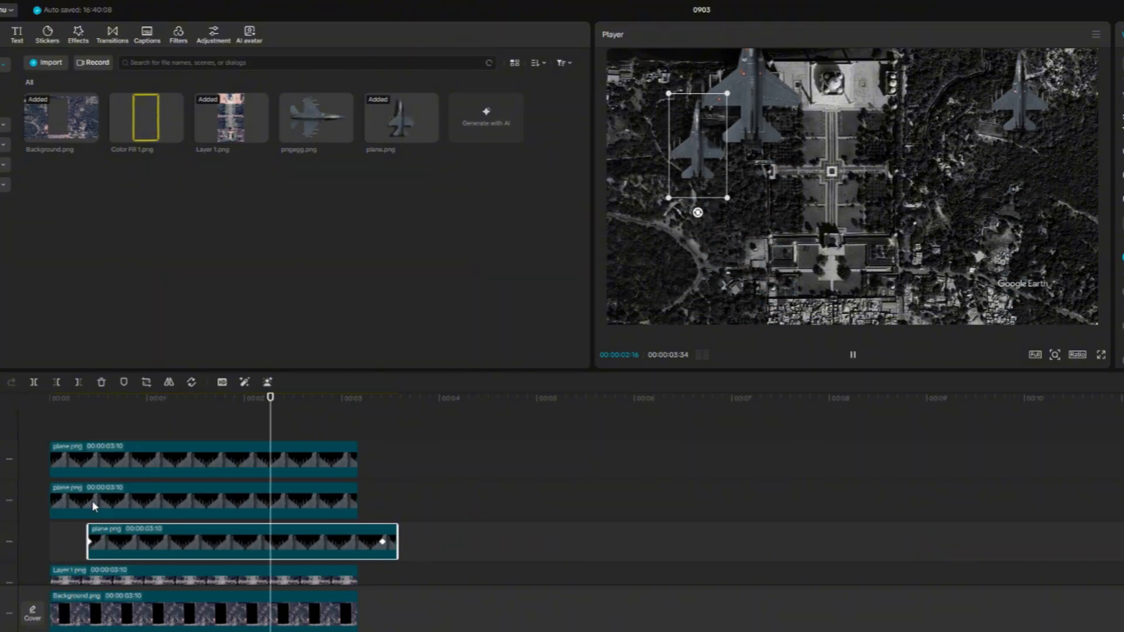
key(space)
click(51, 400)
mouse_move(127, 542)
mouse_down()
mouse_move(183, 542)
mouse_move(147, 542)
mouse_up()
key(space)
drag(106, 399, 10, 421)
key(space)
click(221, 399)
click(50, 398)
- Align the eastern small plane's clip with the western one's delayed start, preview the flight, and deactivate the eastern clip
drag(174, 536, 155, 501)
click(137, 463)
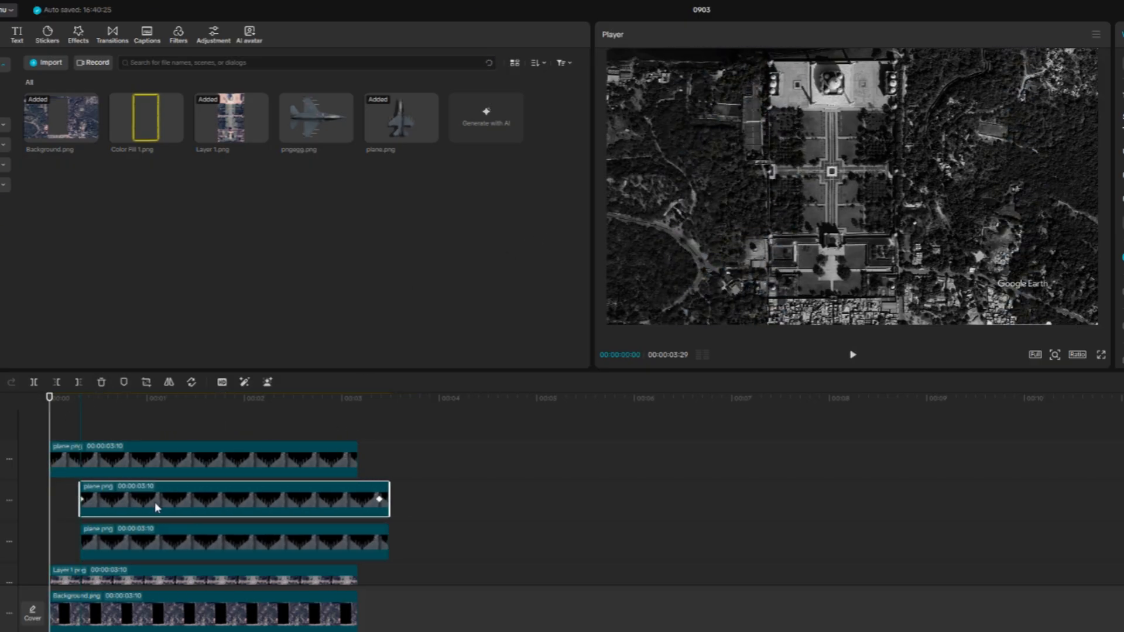
key(space)
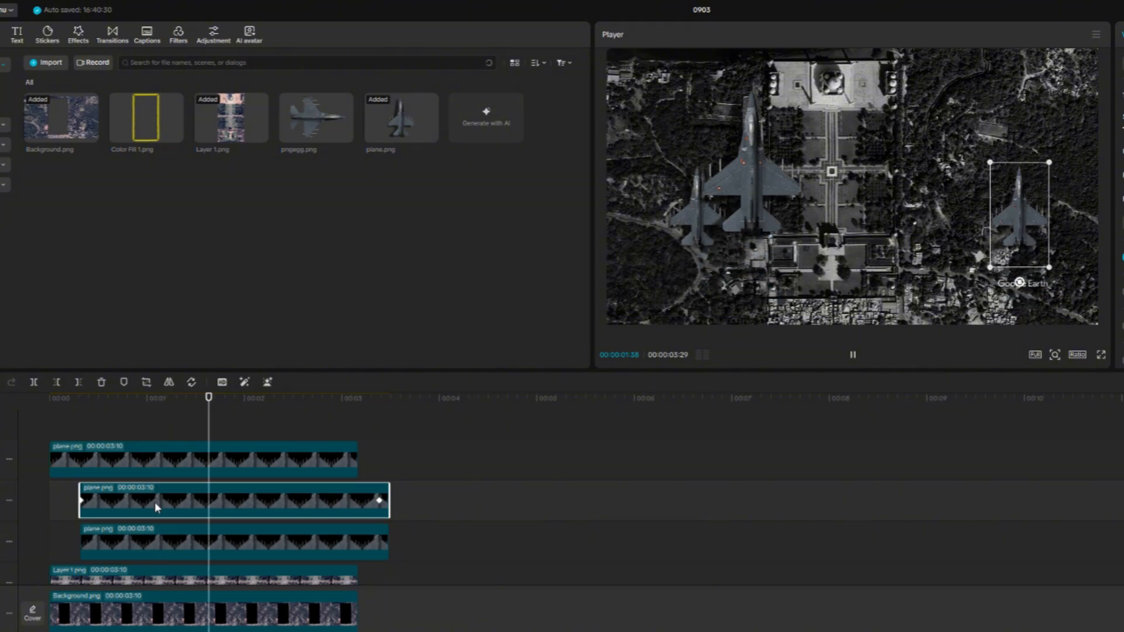
key(space)
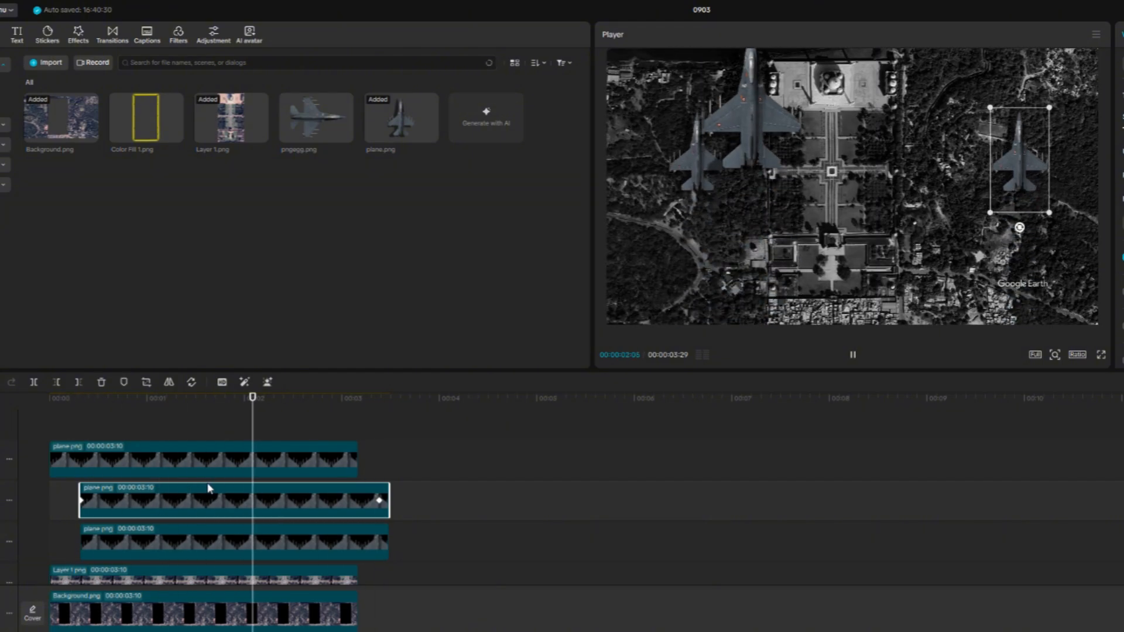
click(221, 485)
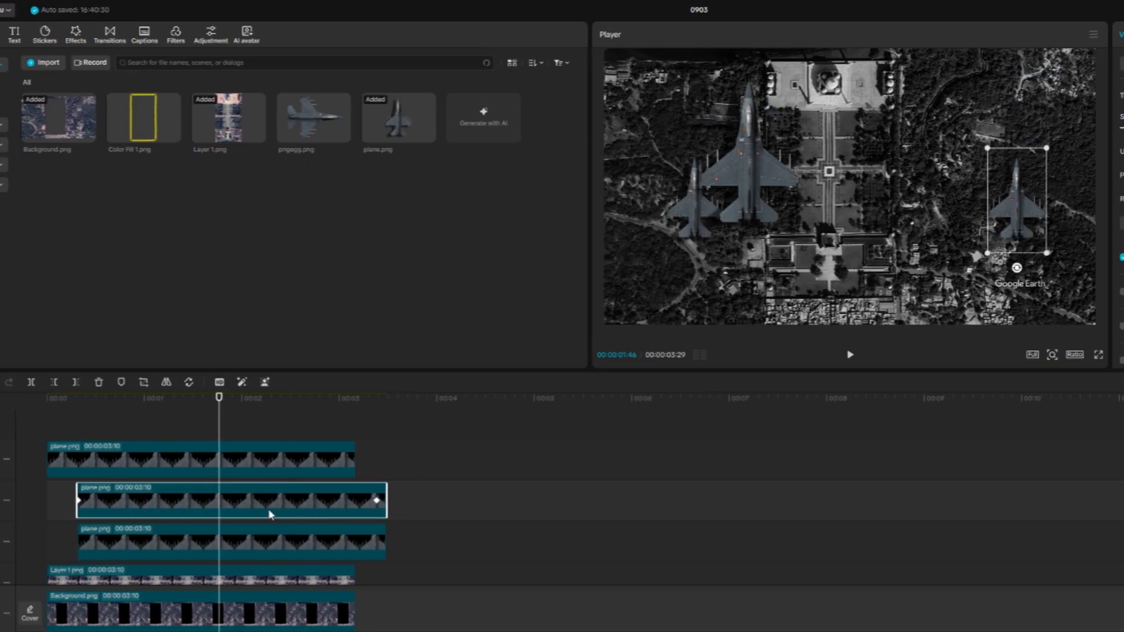
key(v)
- Convert the large plane and the western small plane into separate compound clips and play the timeline from the start
click(197, 462)
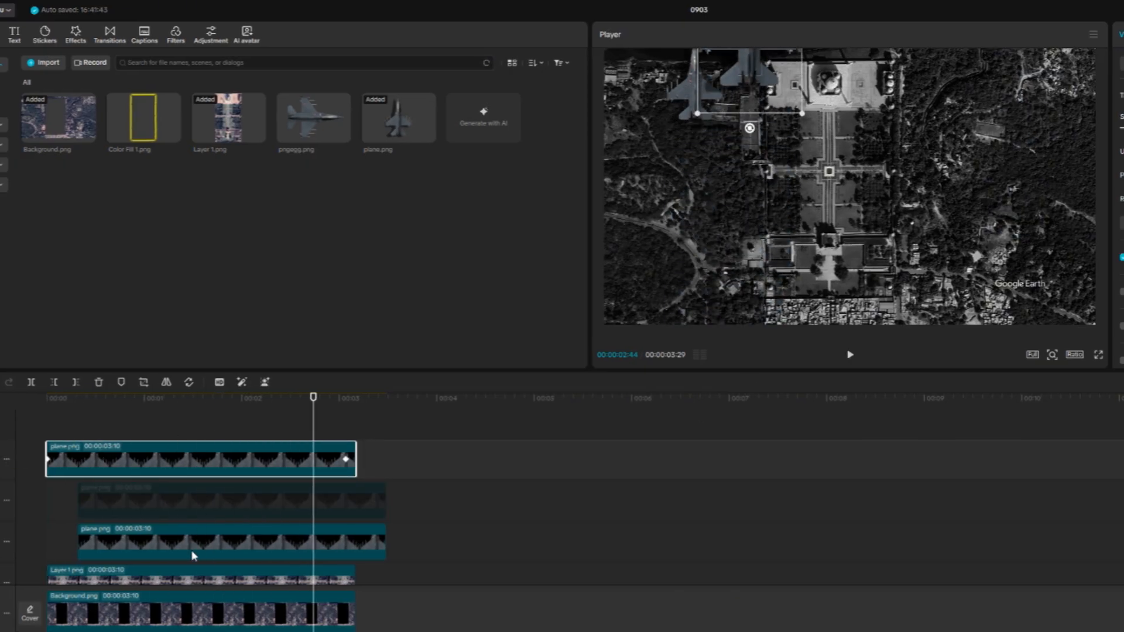
right_click(206, 451)
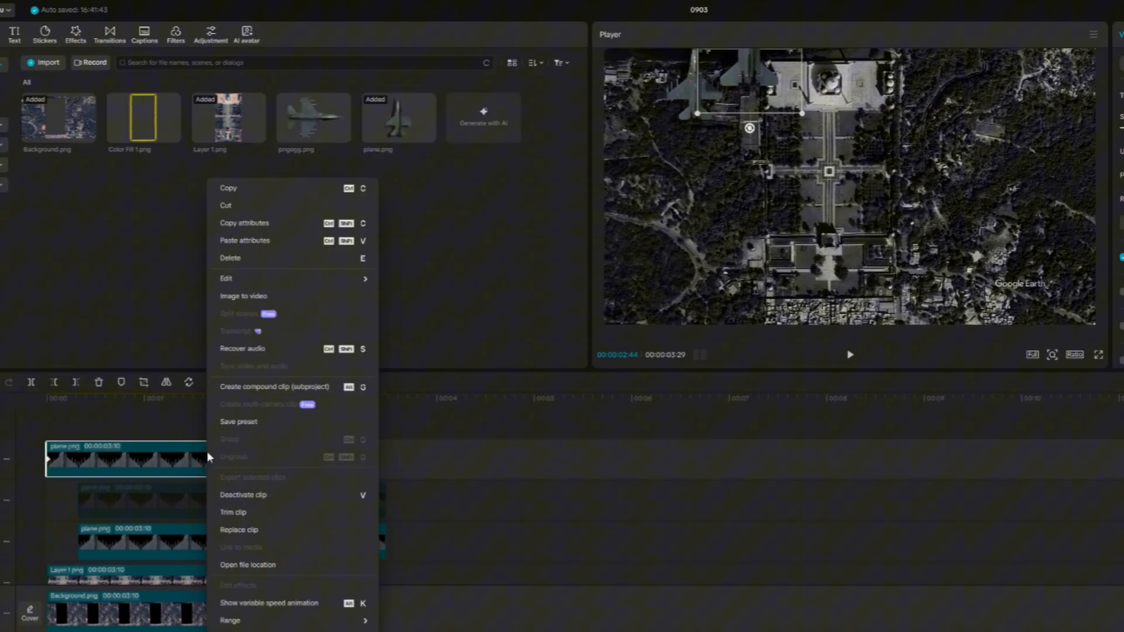
click(259, 386)
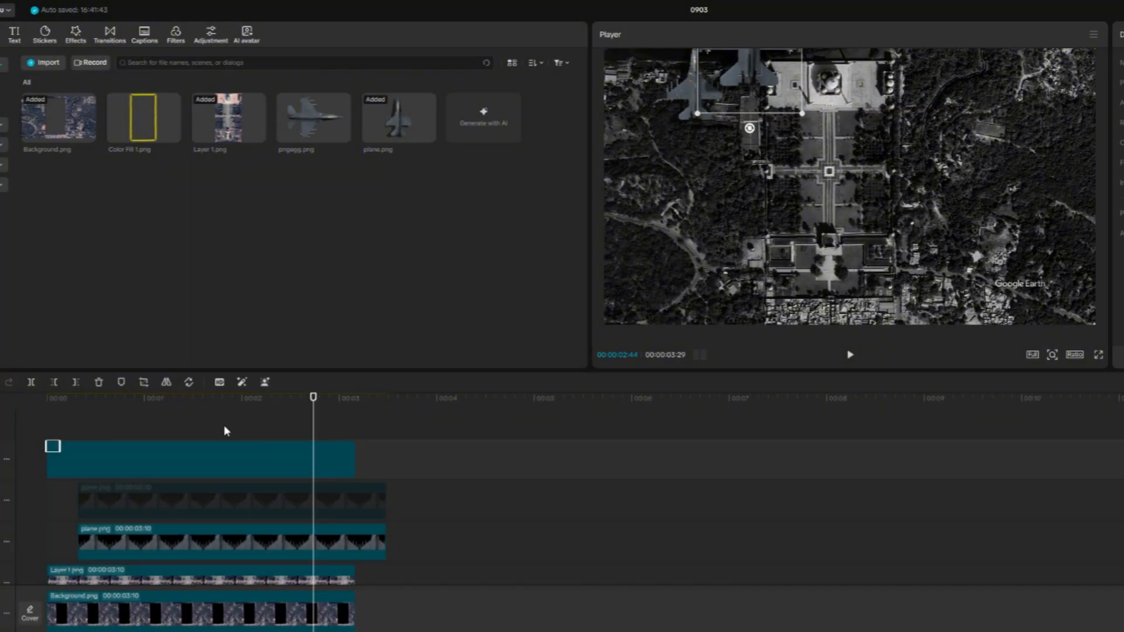
click(198, 549)
right_click(206, 542)
click(248, 386)
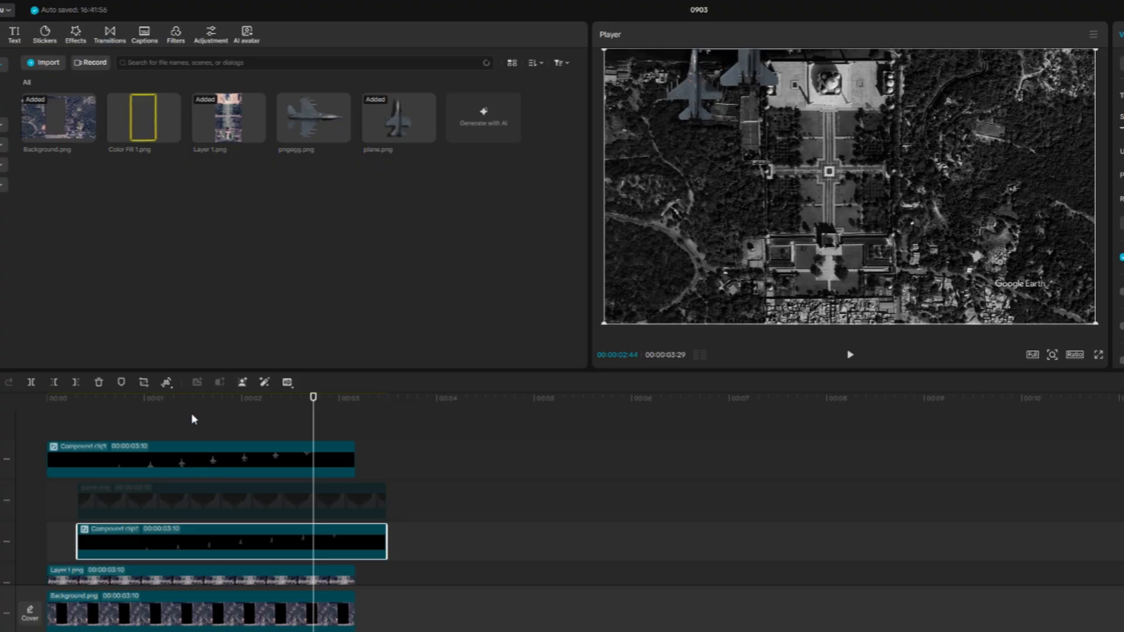
drag(193, 419, 47, 419)
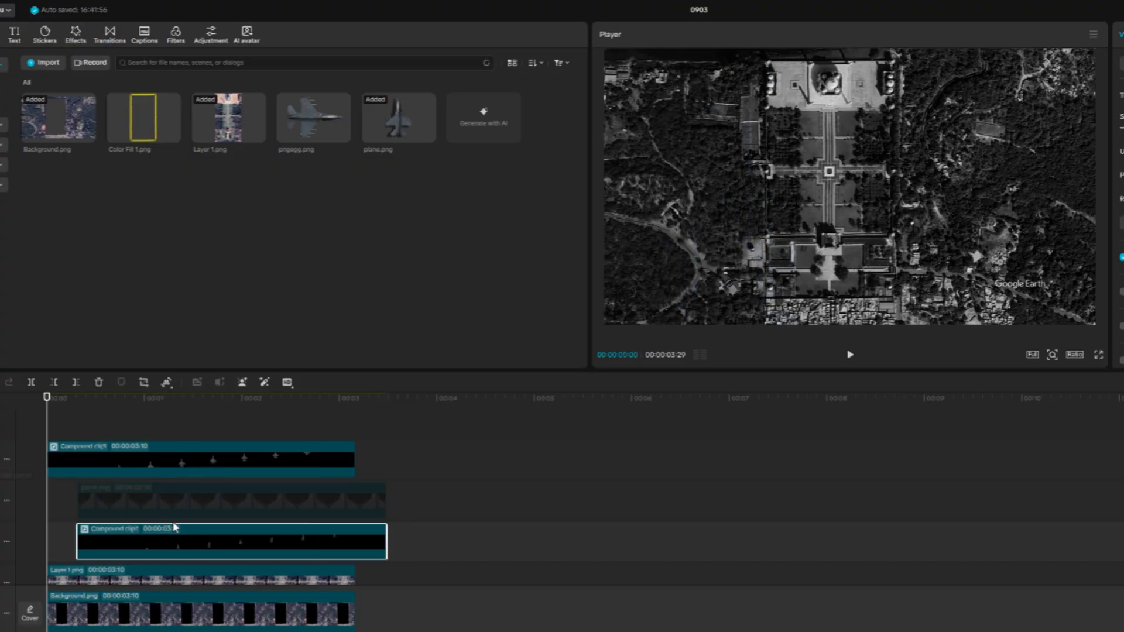
key(space)
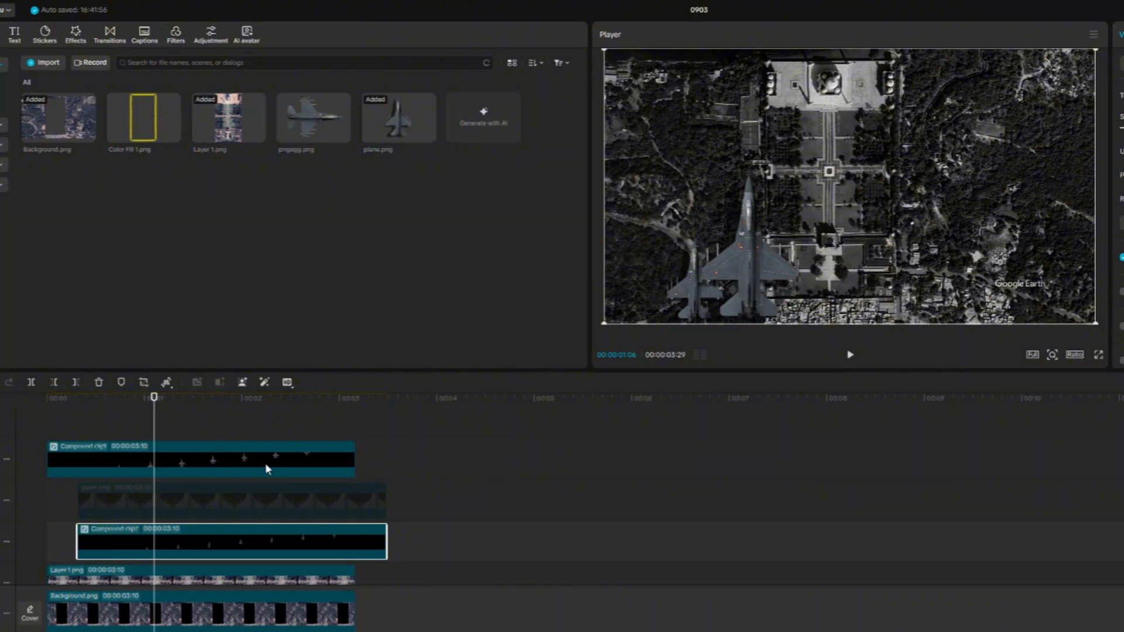
- Duplicate the western small plane's compound clip and align the copy with the original's start time on the track above it
click(265, 463)
click(197, 553)
key(ctrl+c)
key(ctrl+v)
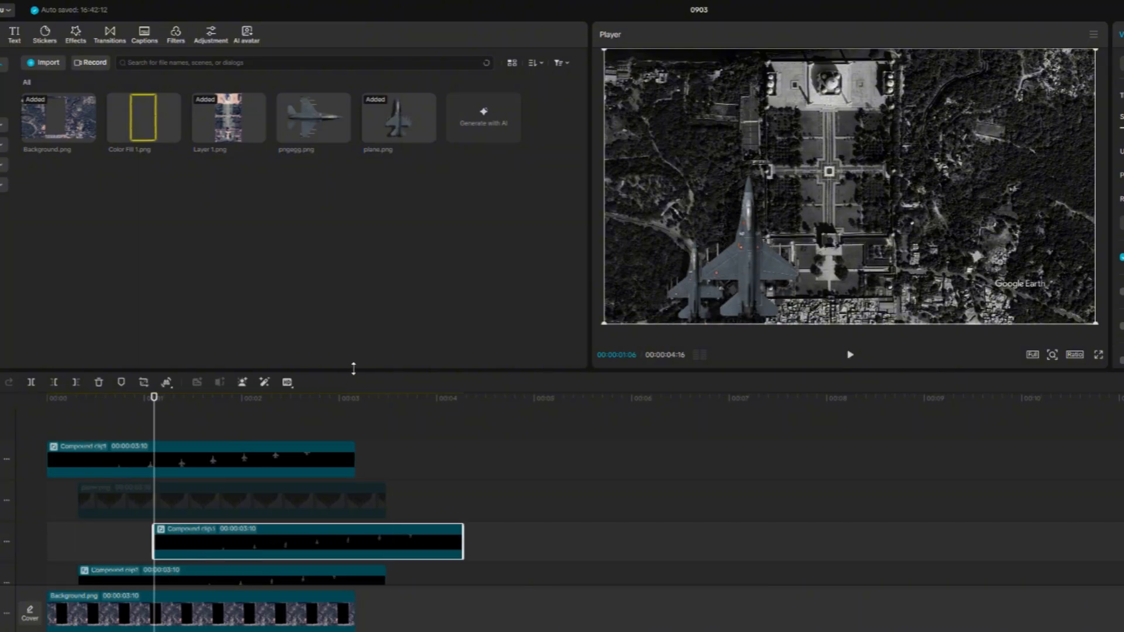
drag(354, 368, 357, 349)
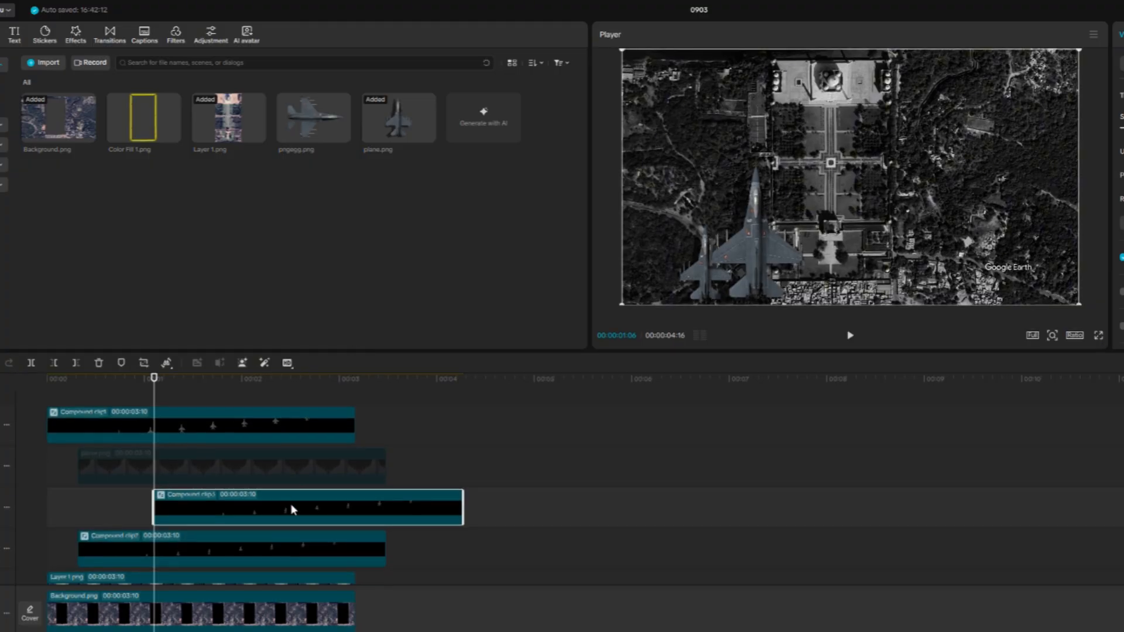
drag(328, 512, 262, 510)
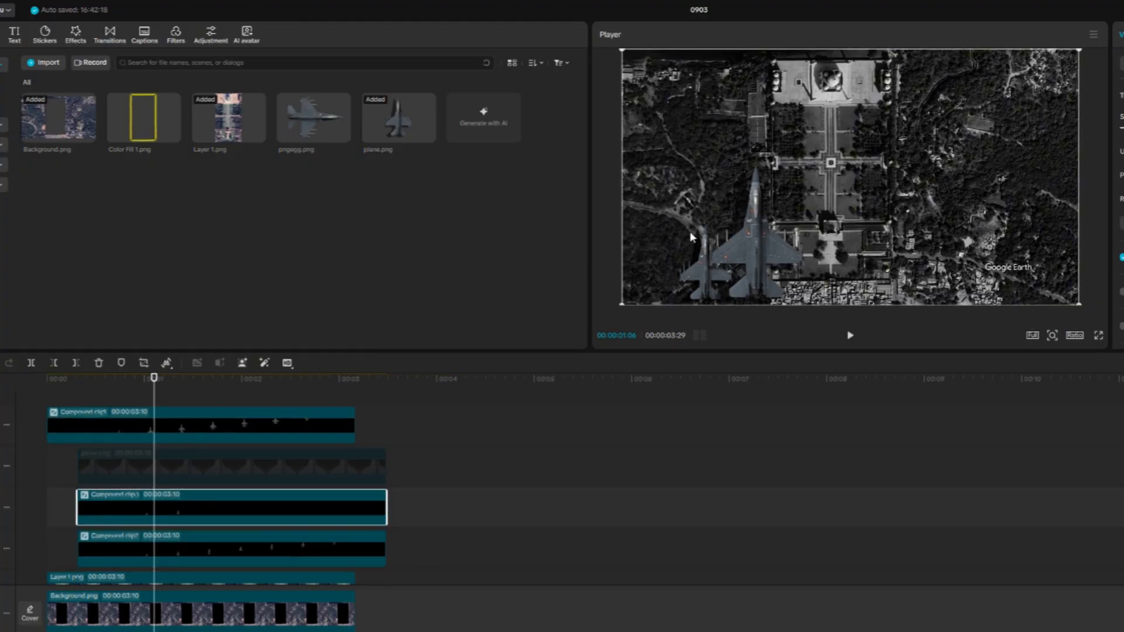
- Shift the lower small-plane compound clip slightly west of its duplicate and play the flight from the start
mouse_move(695, 283)
mouse_down()
mouse_move(801, 282)
mouse_move(851, 269)
mouse_move(680, 271)
mouse_up()
drag(156, 389, 47, 389)
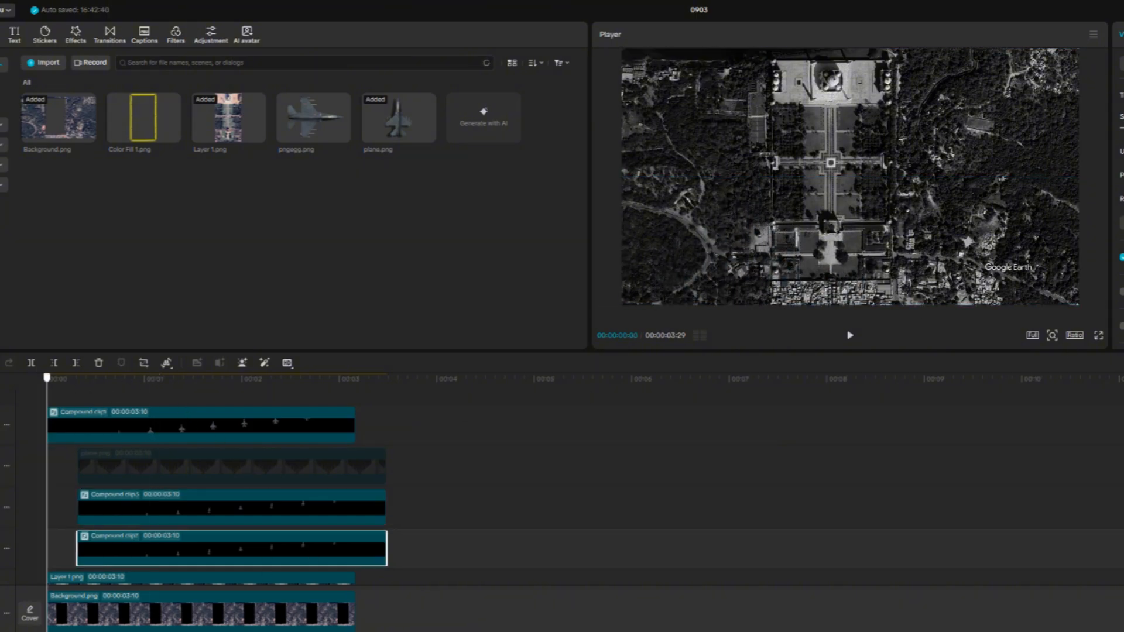
key(space)
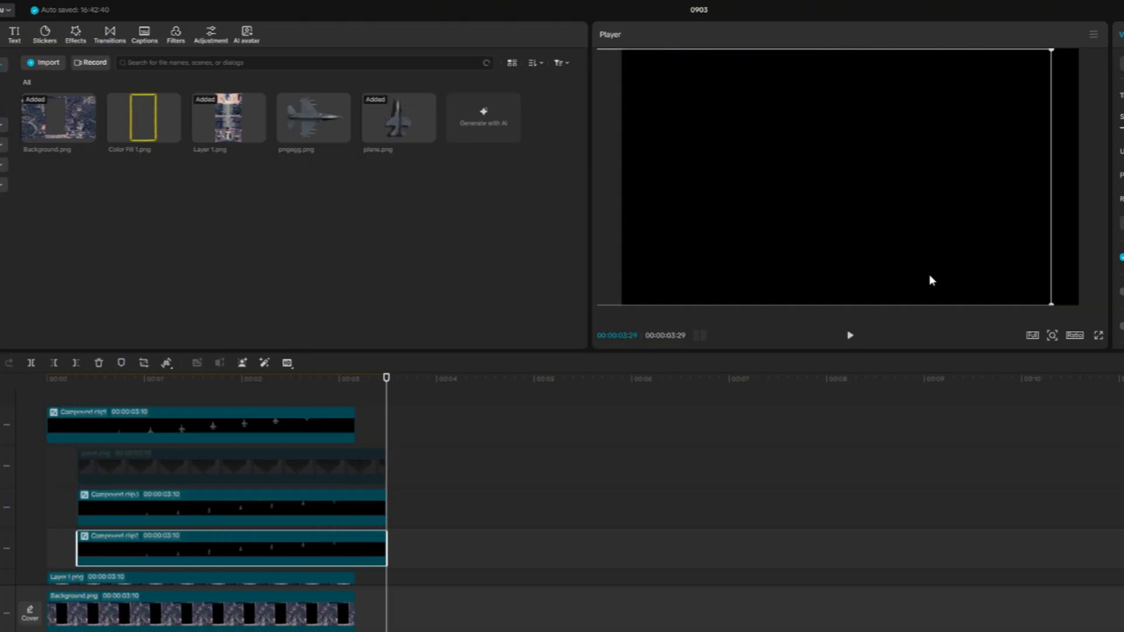
drag(89, 391, 47, 391)
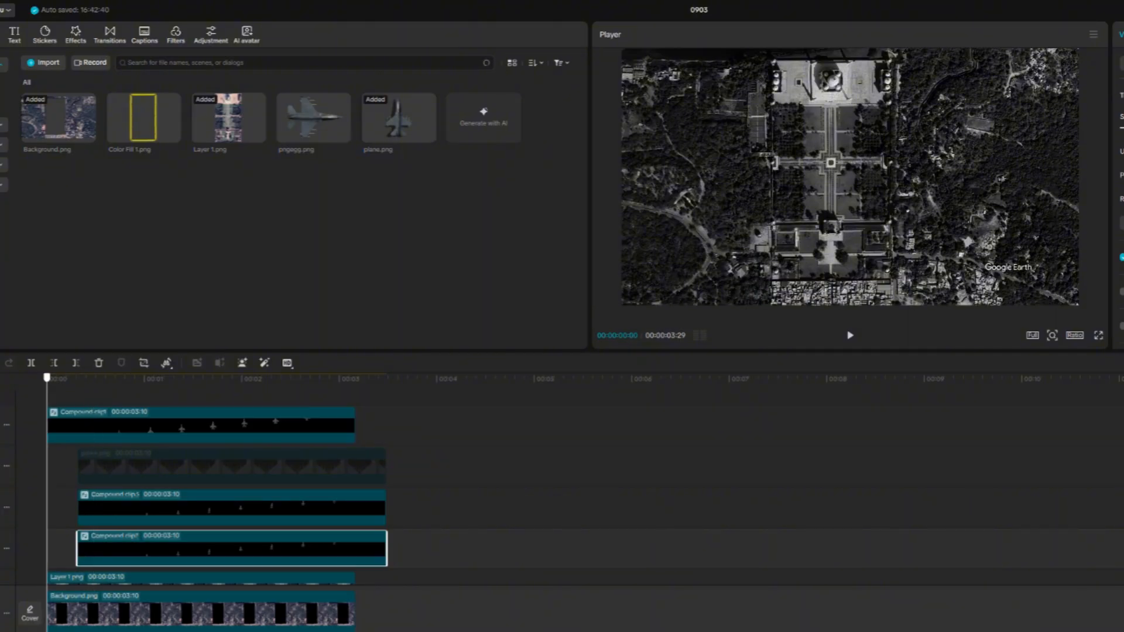
key(space)
key(space)
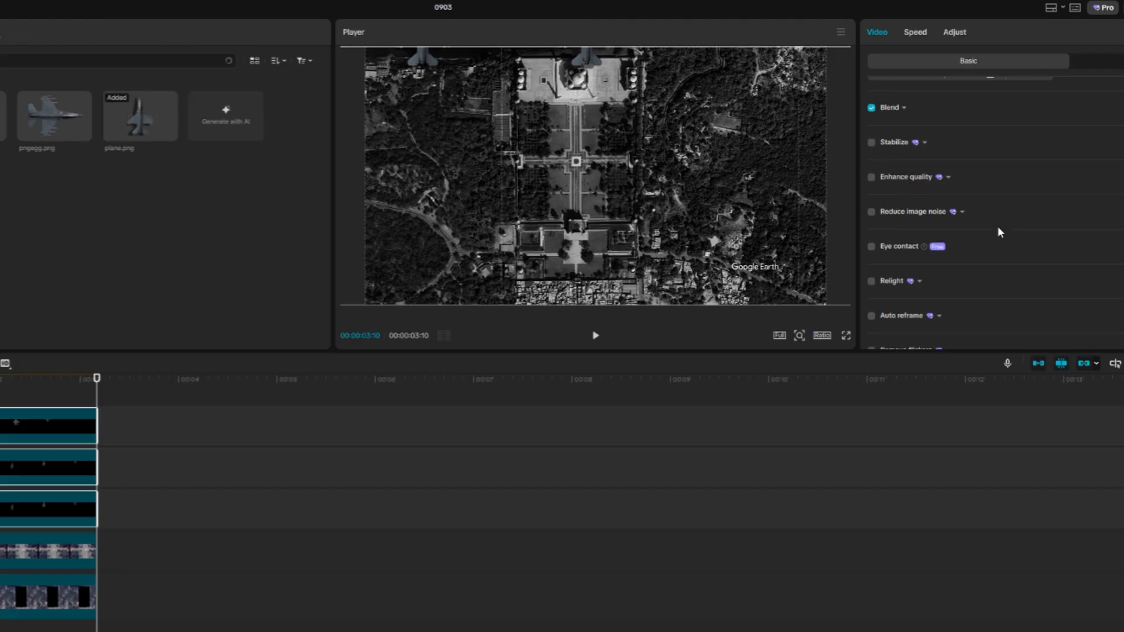
- Apply motion blur to each of the three plane compound clips
scroll(1000, 233, down, 2)
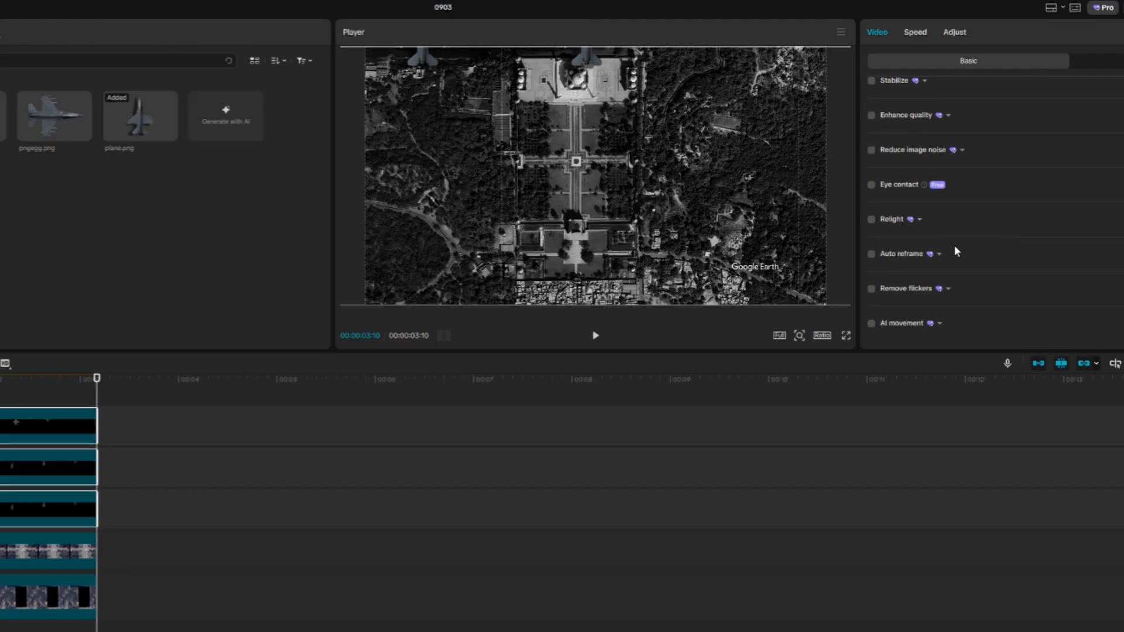
click(19, 432)
scroll(1040, 250, down, 2)
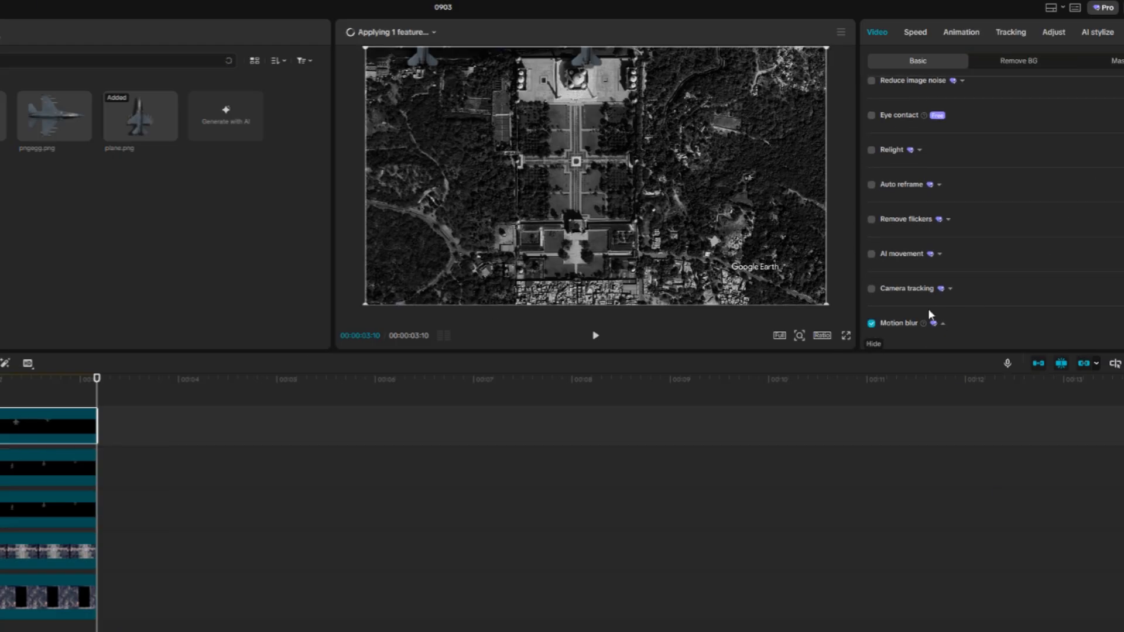
scroll(1023, 256, down, 3)
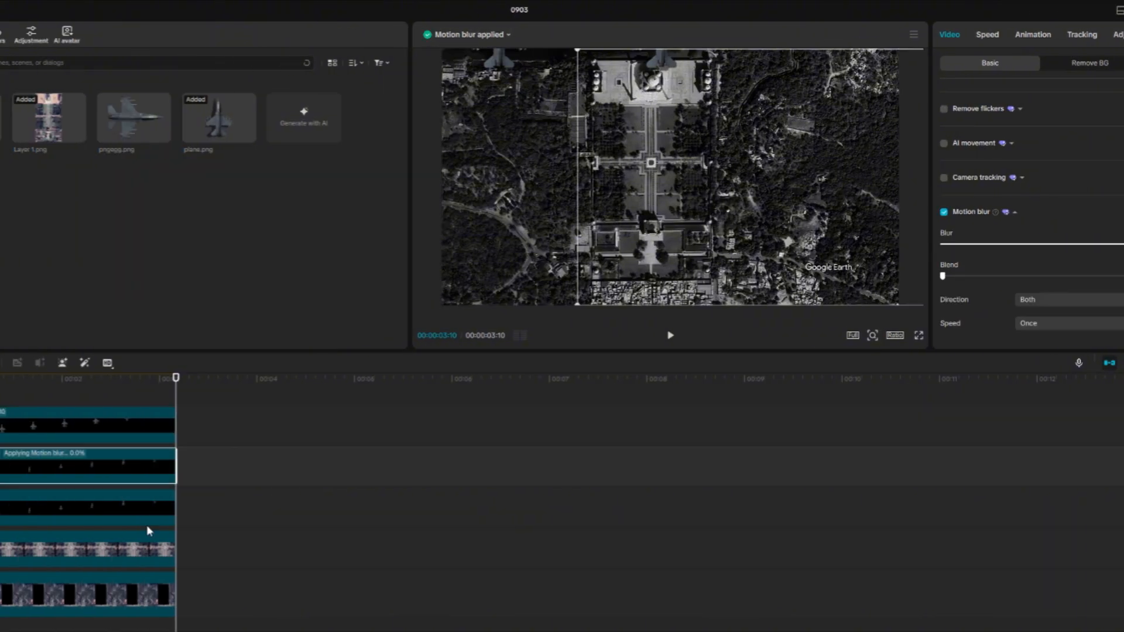
click(88, 424)
click(10, 507)
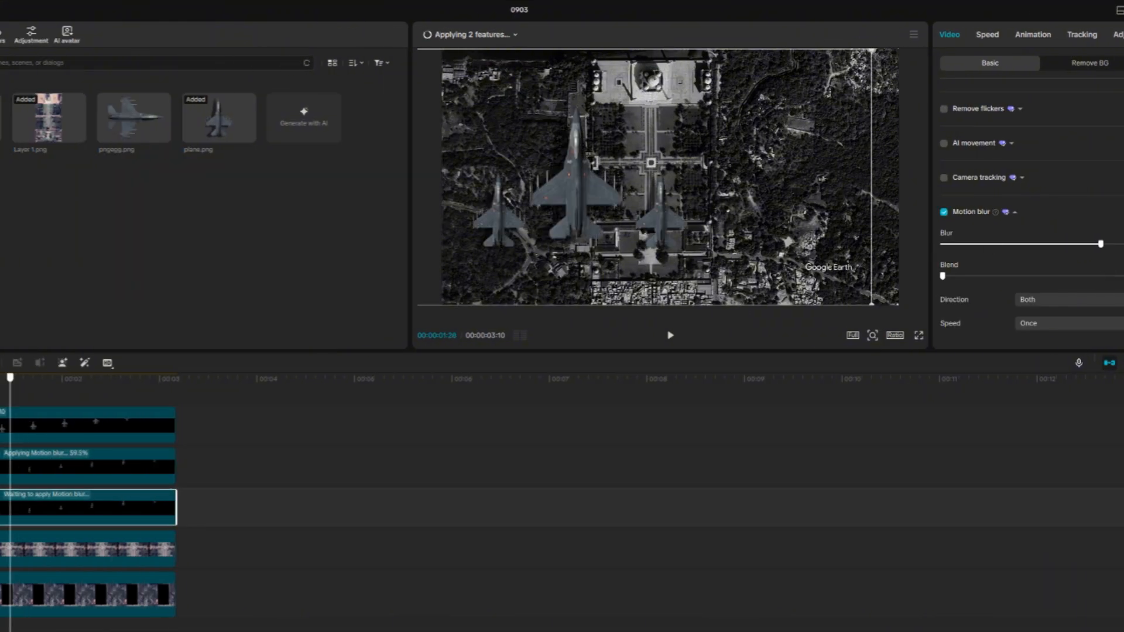
- Set the large plane's motion blur speed to 4 times and play the flight from the start
click(88, 424)
click(1068, 323)
click(1032, 381)
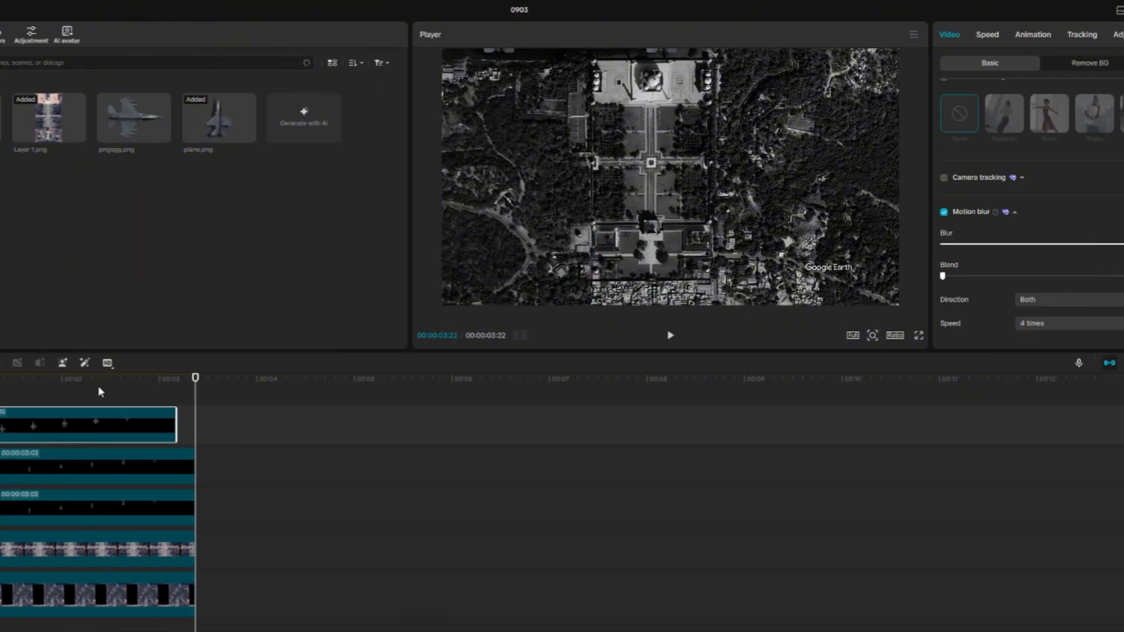
drag(98, 389, 0, 392)
key(space)
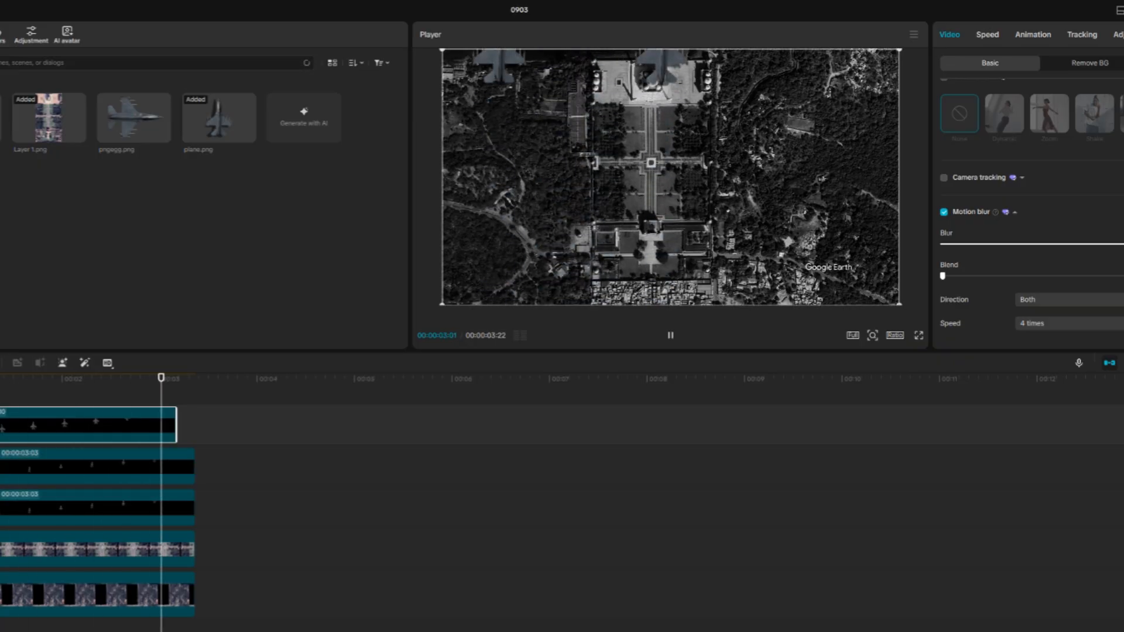
drag(259, 283, 222, 289)
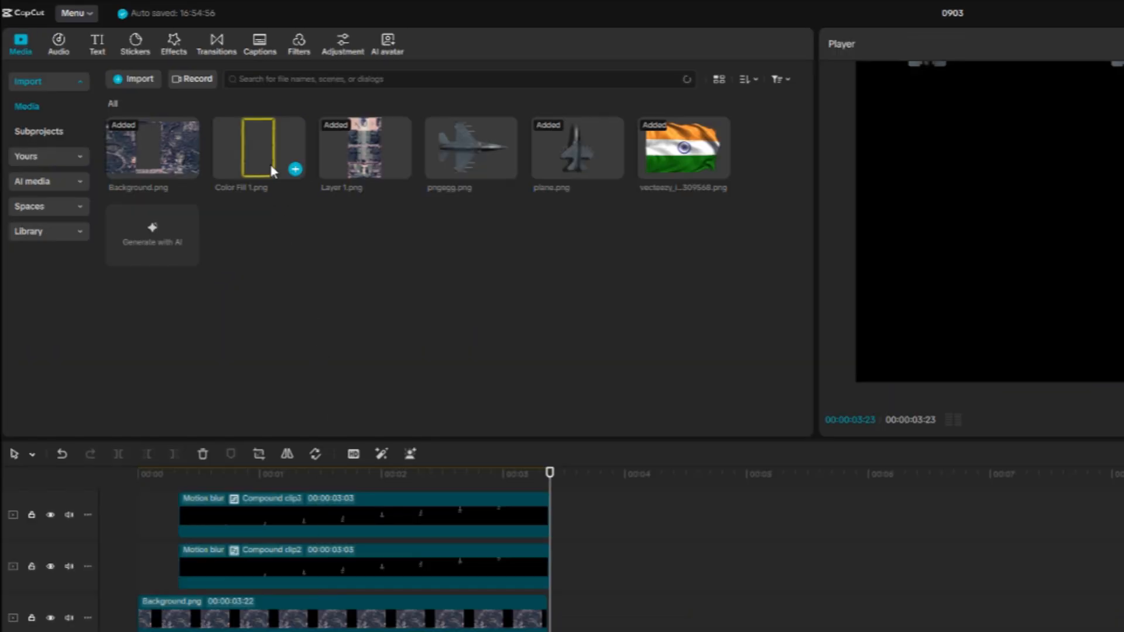
- Place Color Fill 1.png on the track directly above the background, matching the flag clip's start and end
drag(273, 171, 156, 578)
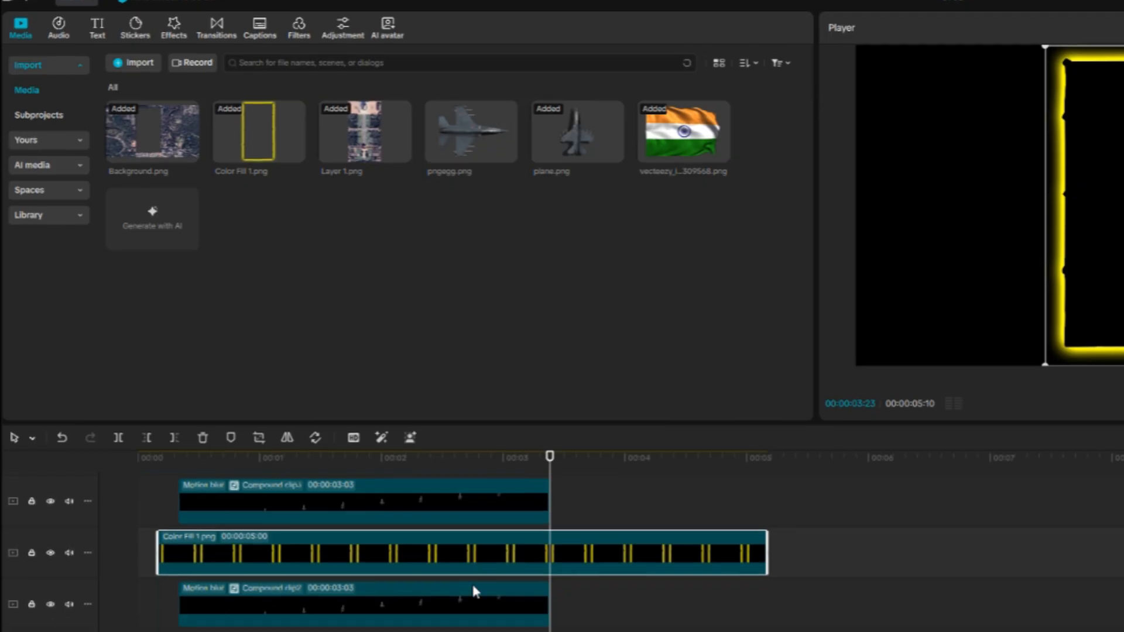
drag(473, 559, 466, 631)
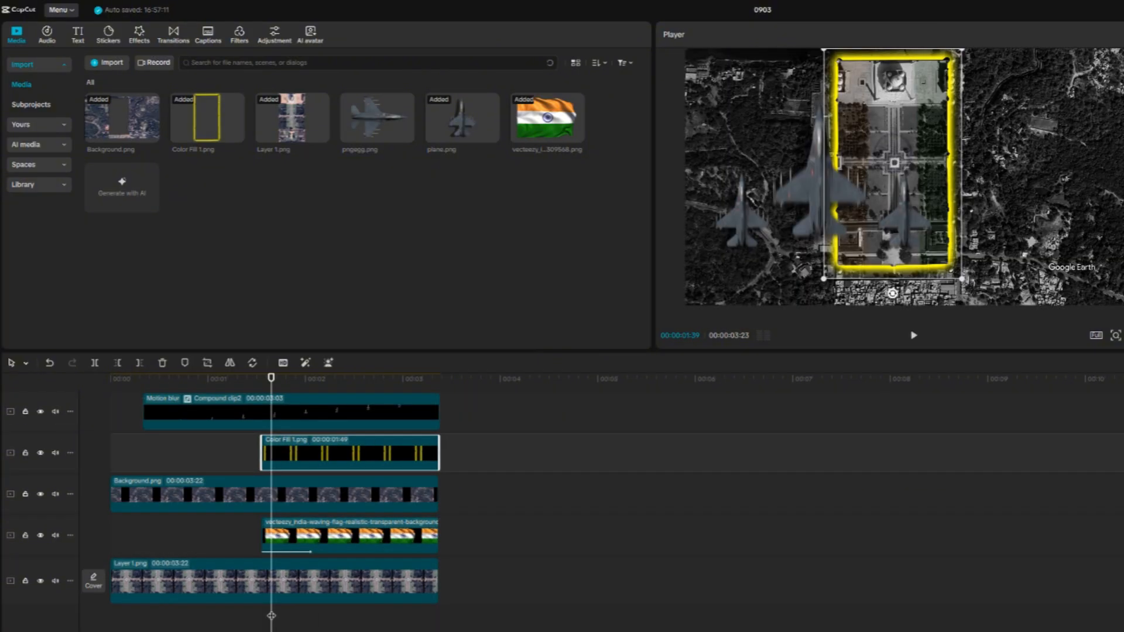
click(271, 378)
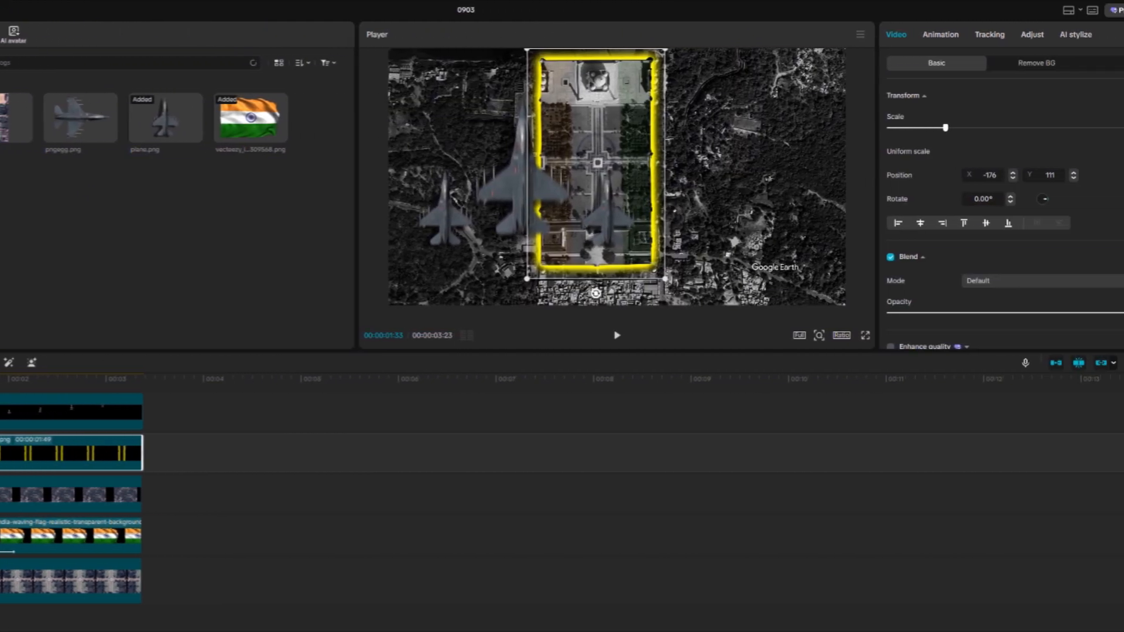
- Add a Split mask to the yellow boundary clip, rotated to -90° at X 19, Y 2, so only its western half shows
click(962, 66)
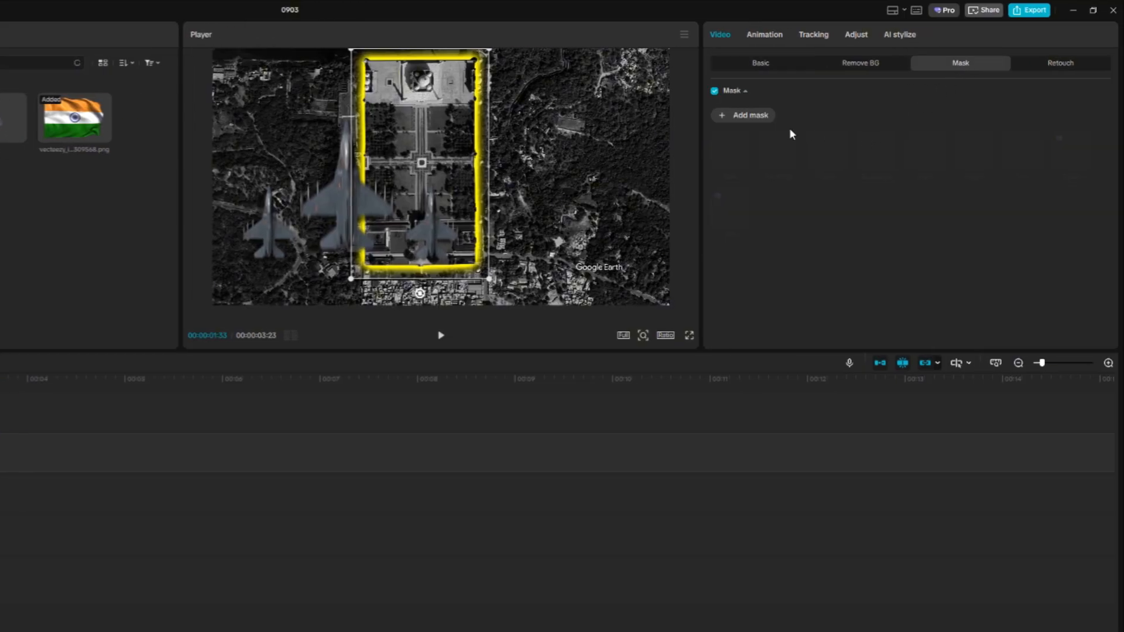
click(750, 115)
click(876, 152)
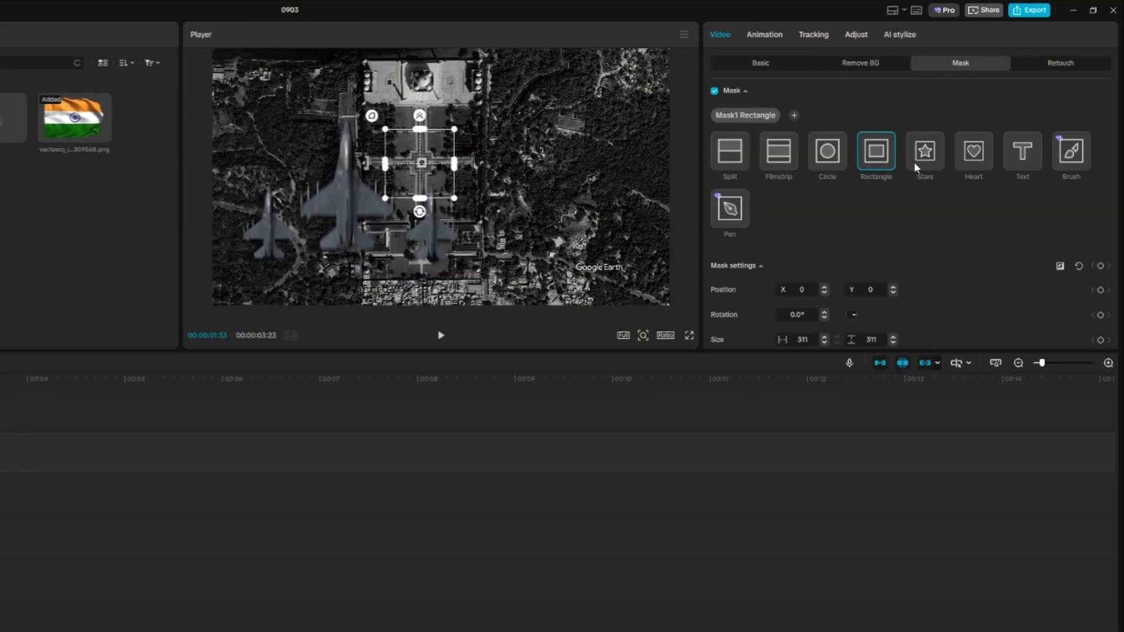
click(731, 158)
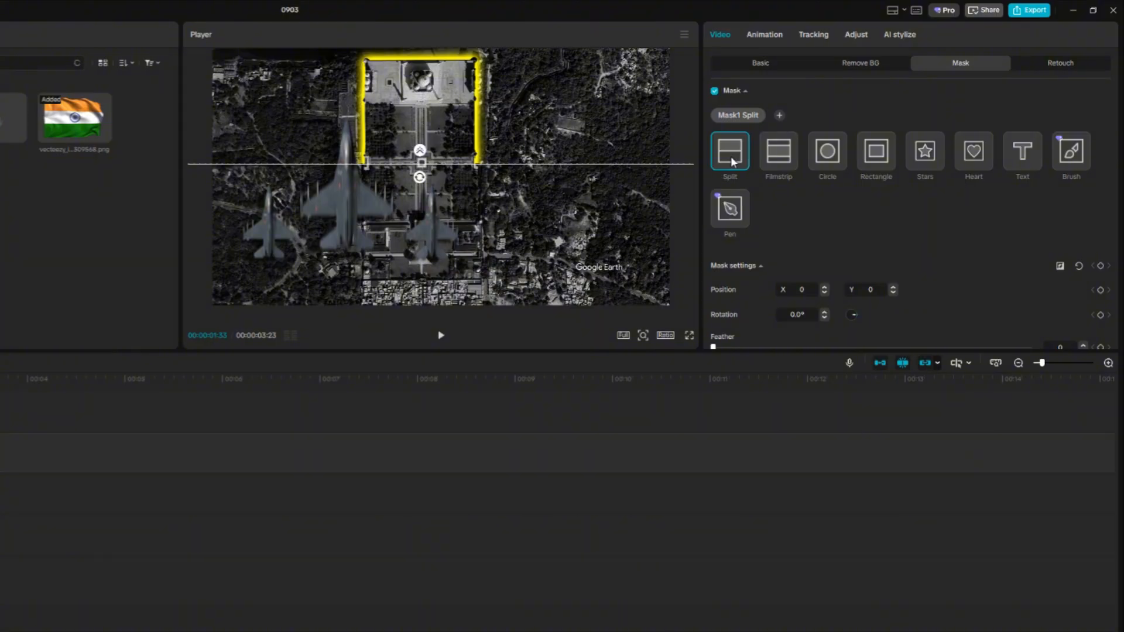
mouse_move(424, 183)
mouse_down()
mouse_move(472, 170)
mouse_move(425, 184)
mouse_up()
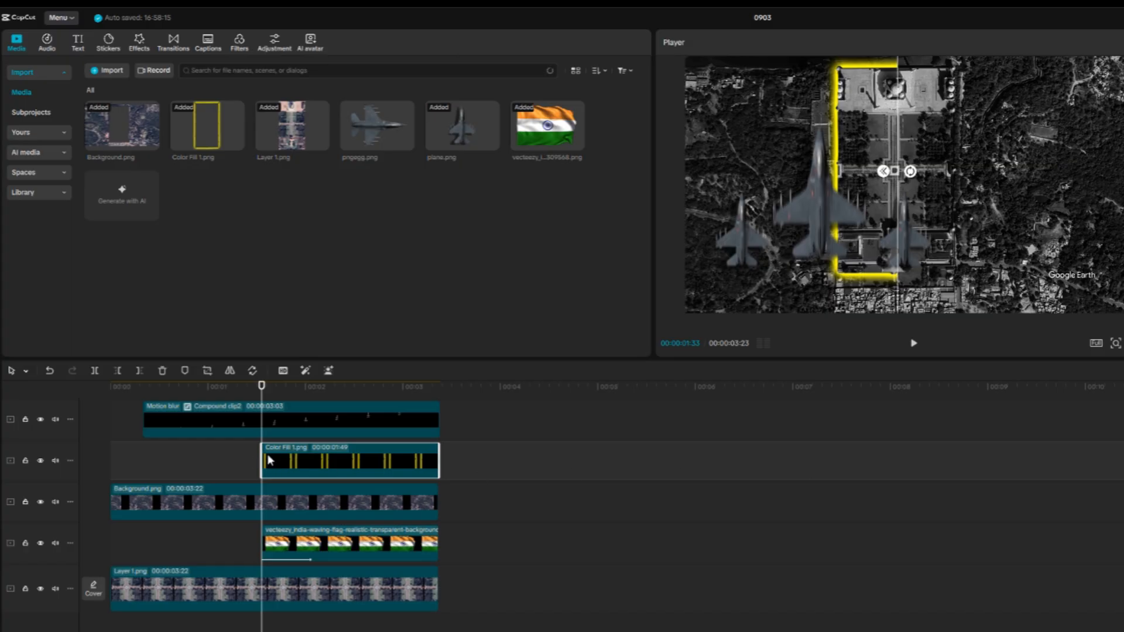
- Duplicate the masked boundary clip at the same start time and invert the copy's mask to show the eastern half
right_click(308, 458)
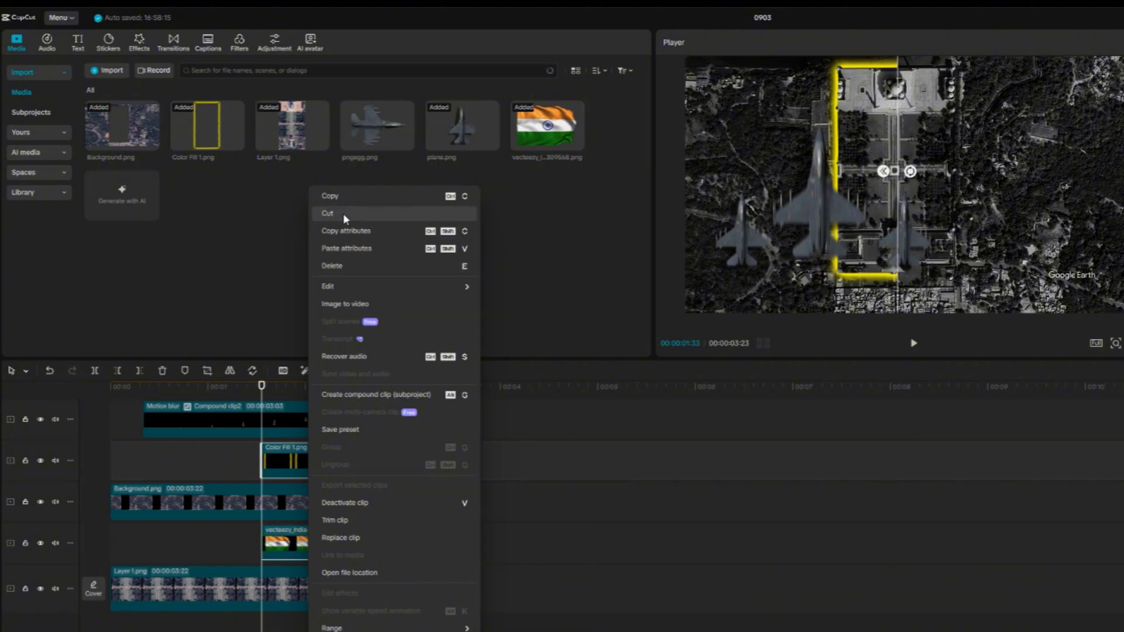
click(354, 196)
key(ctrl+v)
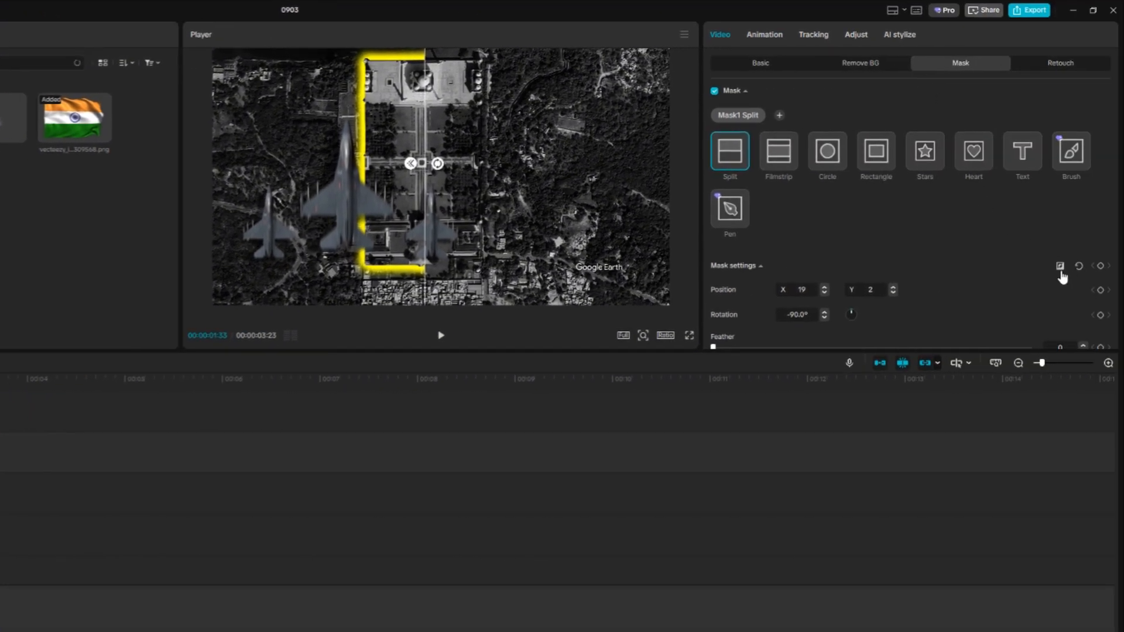
click(1060, 268)
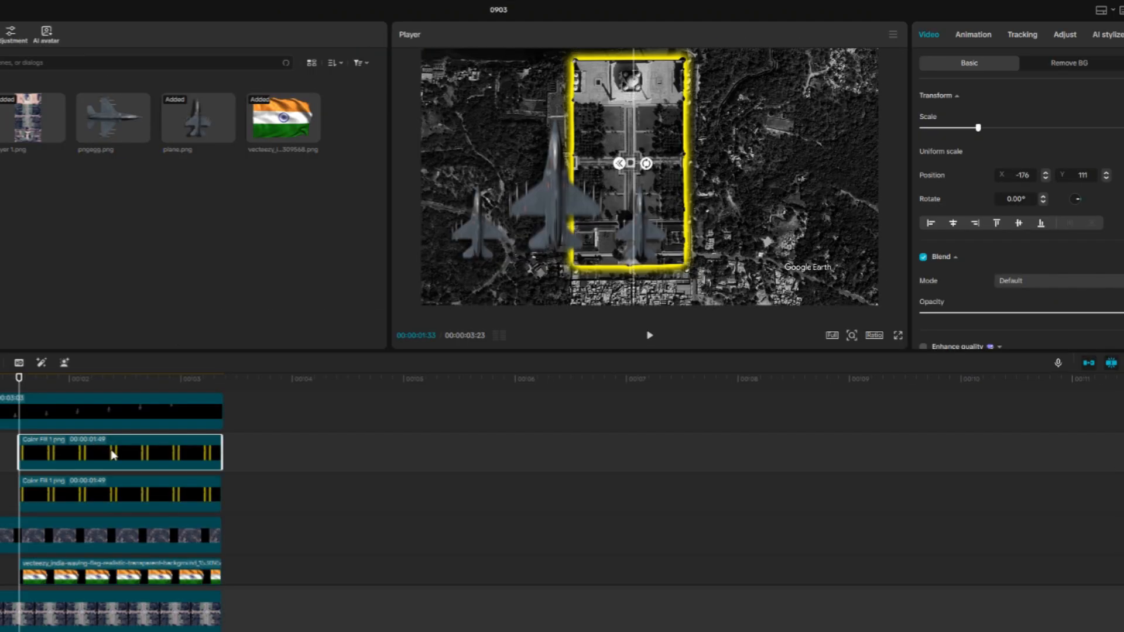
- Convert the two boundary half clips into separate compound clips
right_click(112, 455)
click(145, 387)
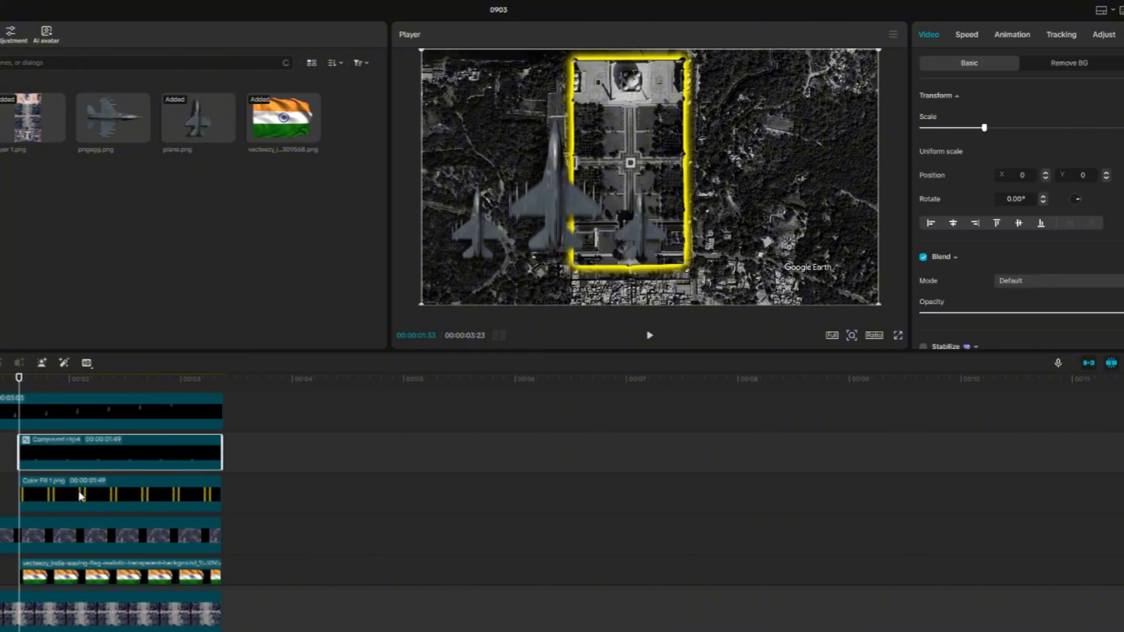
click(81, 496)
right_click(82, 495)
click(111, 391)
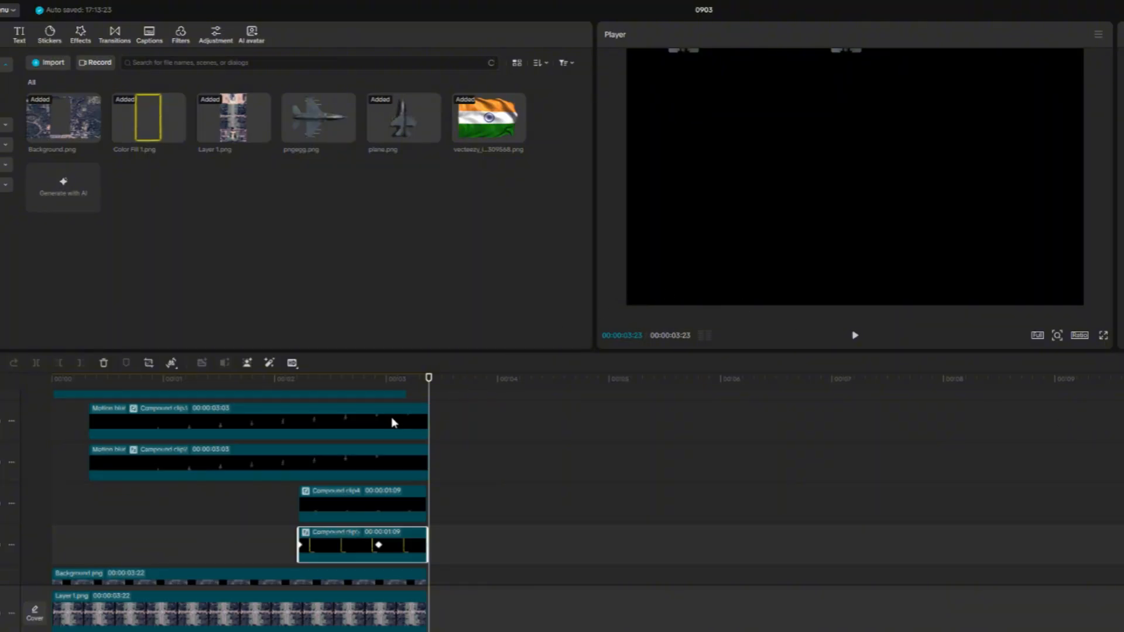
- Preview the boundary reveal around the flag and play the whole animation from the start
click(251, 391)
key(space)
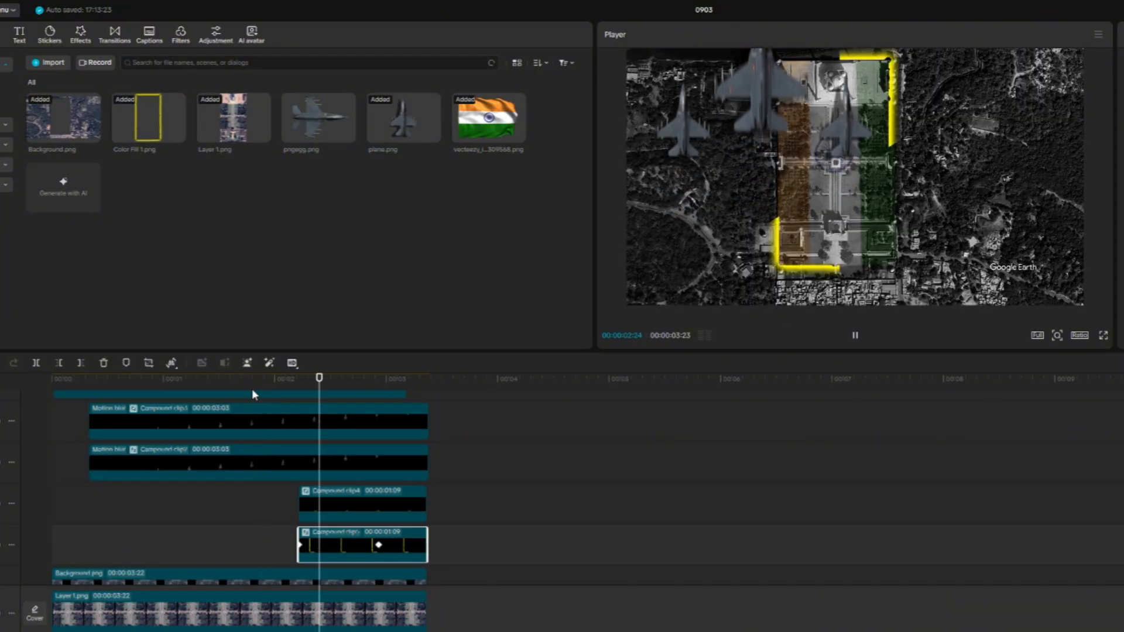
key(space)
scroll(394, 463, up, 1)
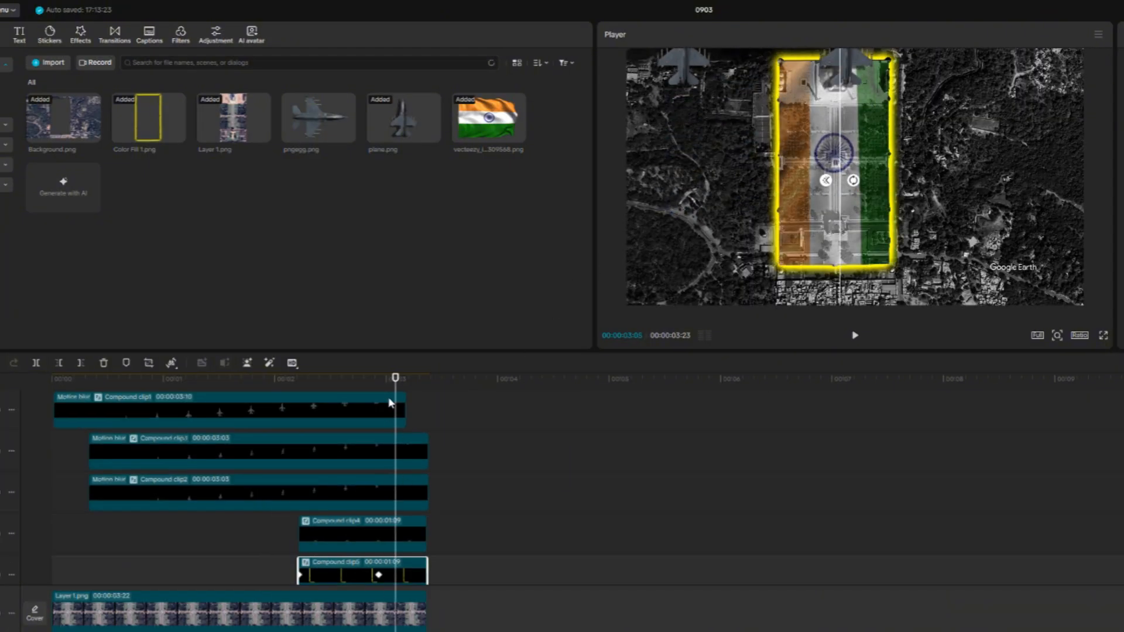
drag(394, 379, 165, 379)
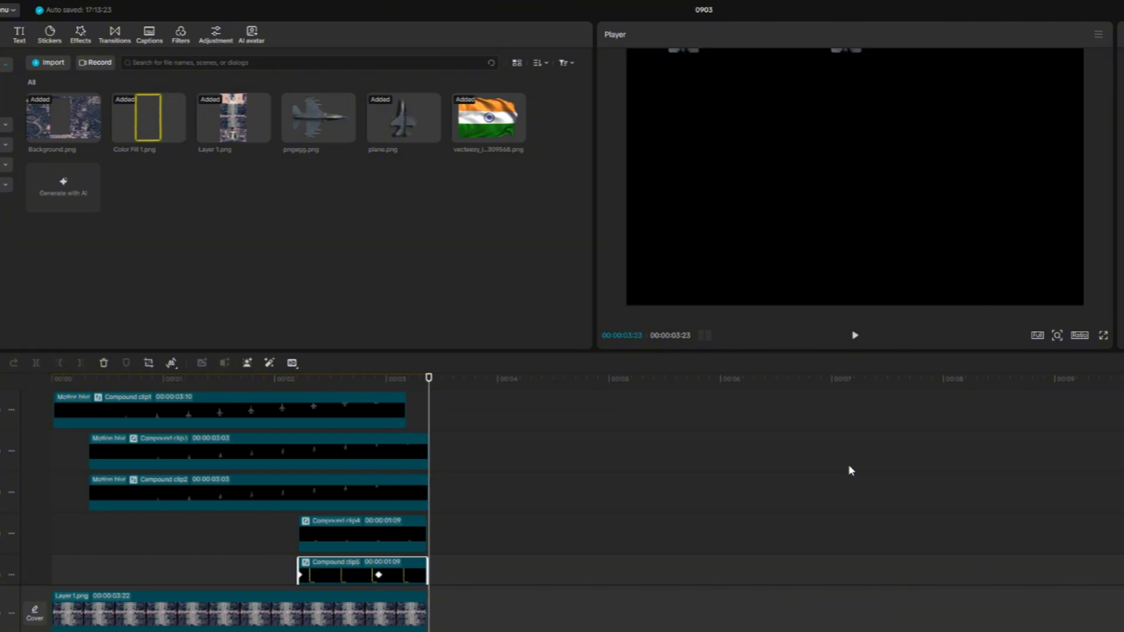
click(313, 383)
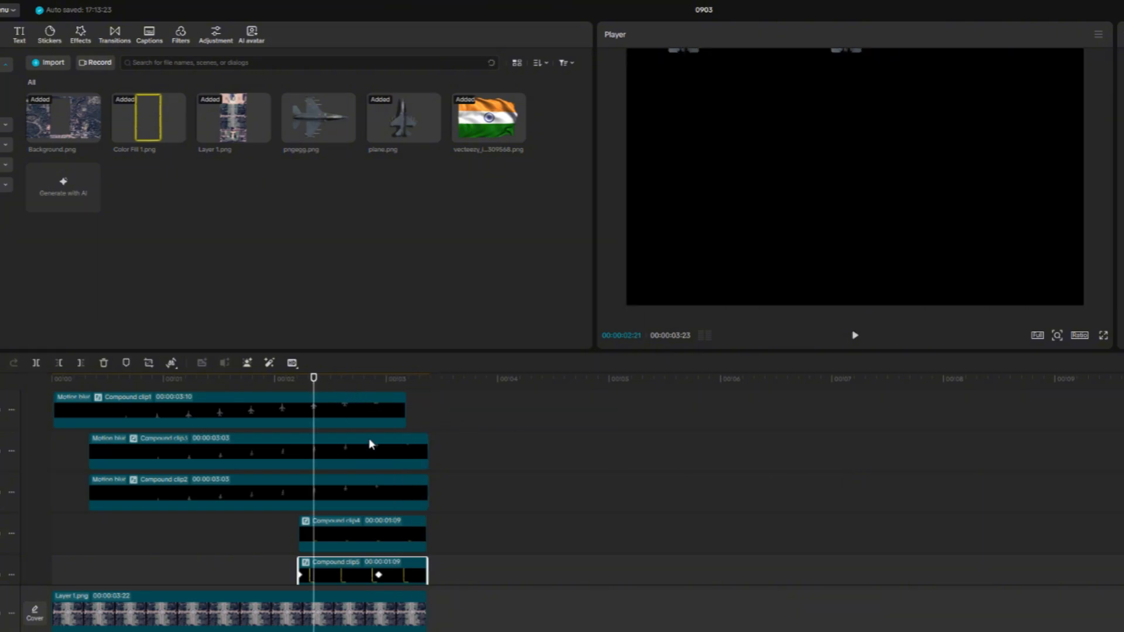
key(space)
key(space)
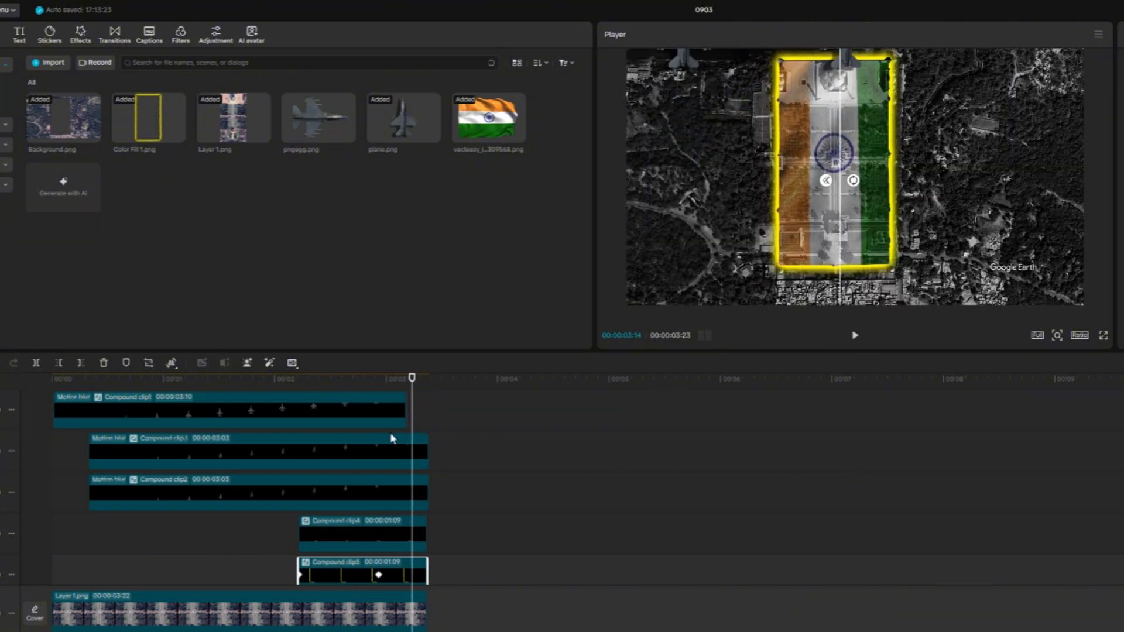
key(Home)
key(space)
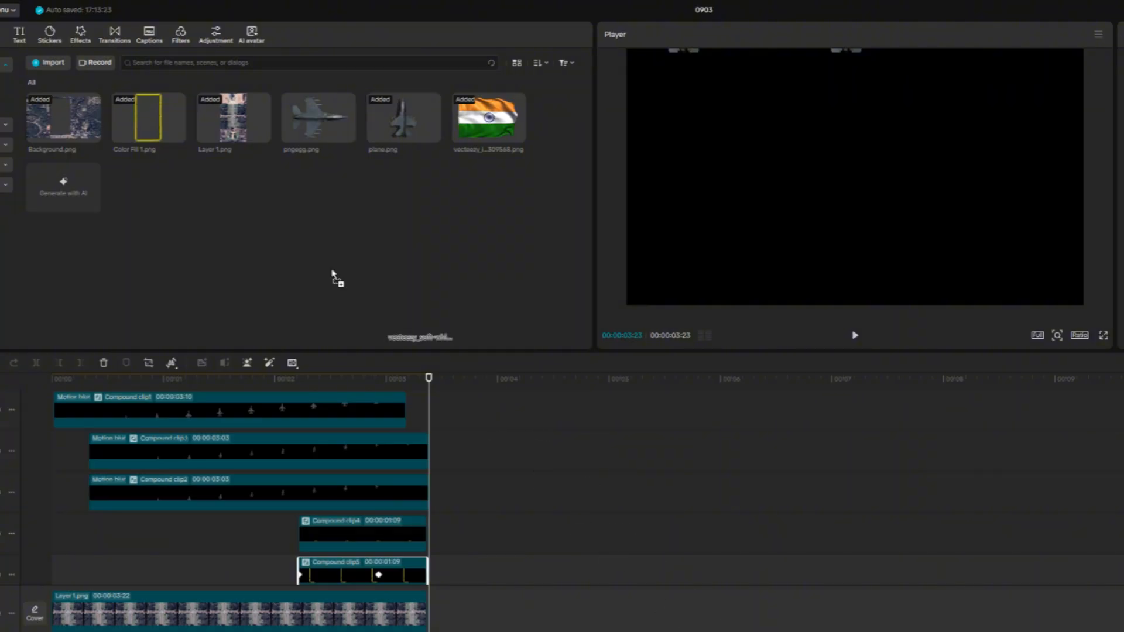
- Import the two cloud images and place the first at the timeline's start, on a track between the two small-plane clips
drag(333, 278, 259, 212)
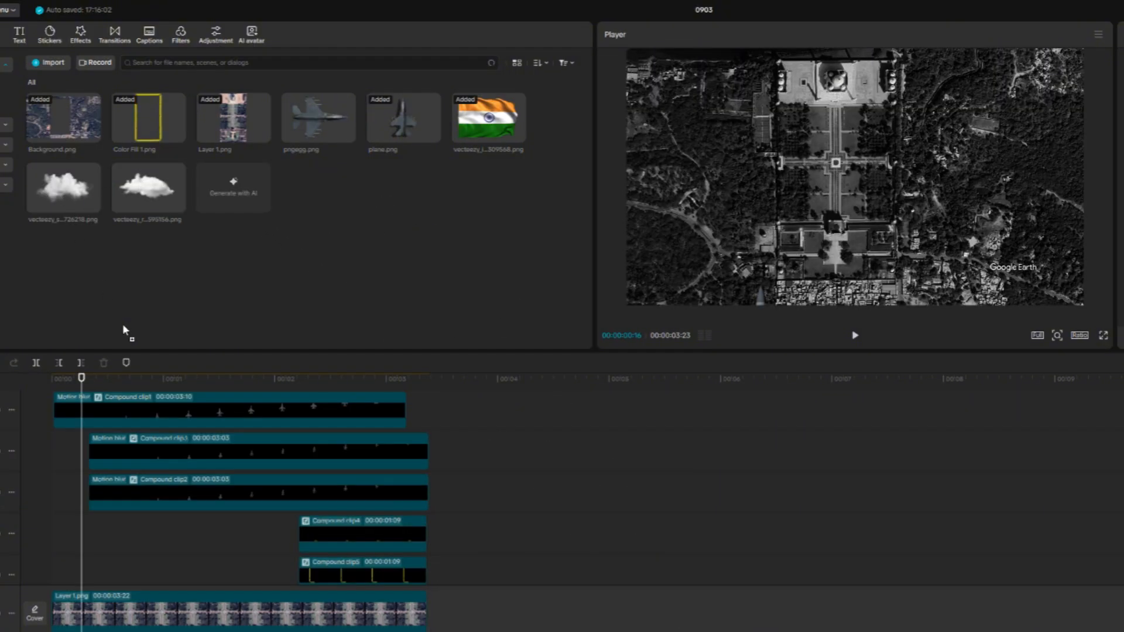
drag(123, 329, 80, 477)
drag(235, 493, 181, 504)
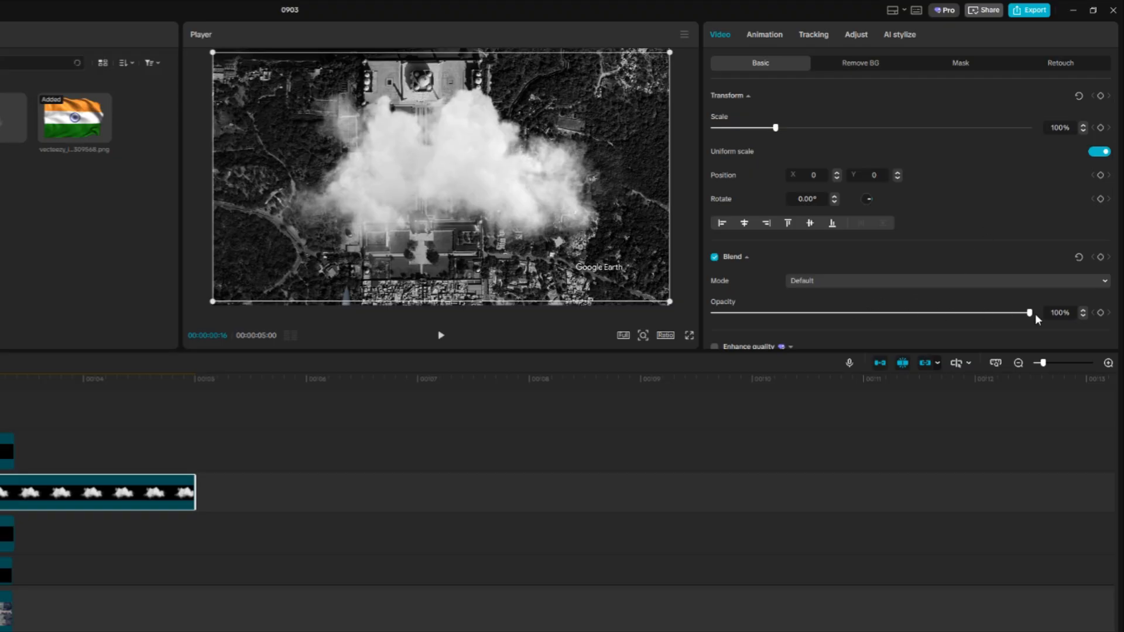
- Set the first cloud's opacity to 44% and its scale to about 79%, positioning it over the monument's western side
drag(1035, 315, 915, 319)
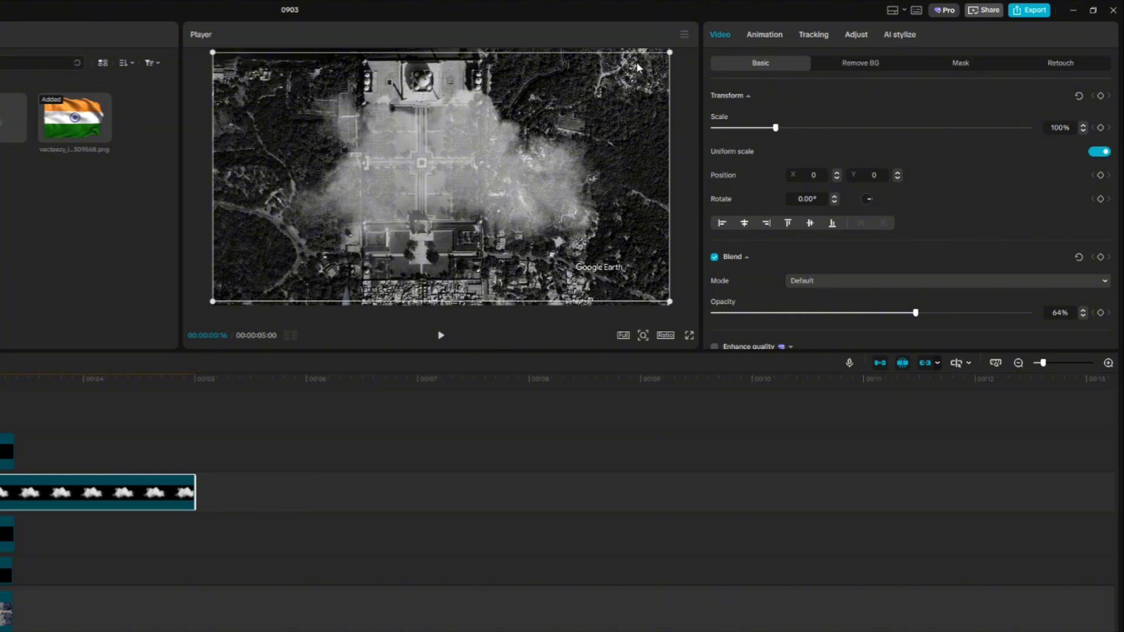
drag(672, 55, 561, 112)
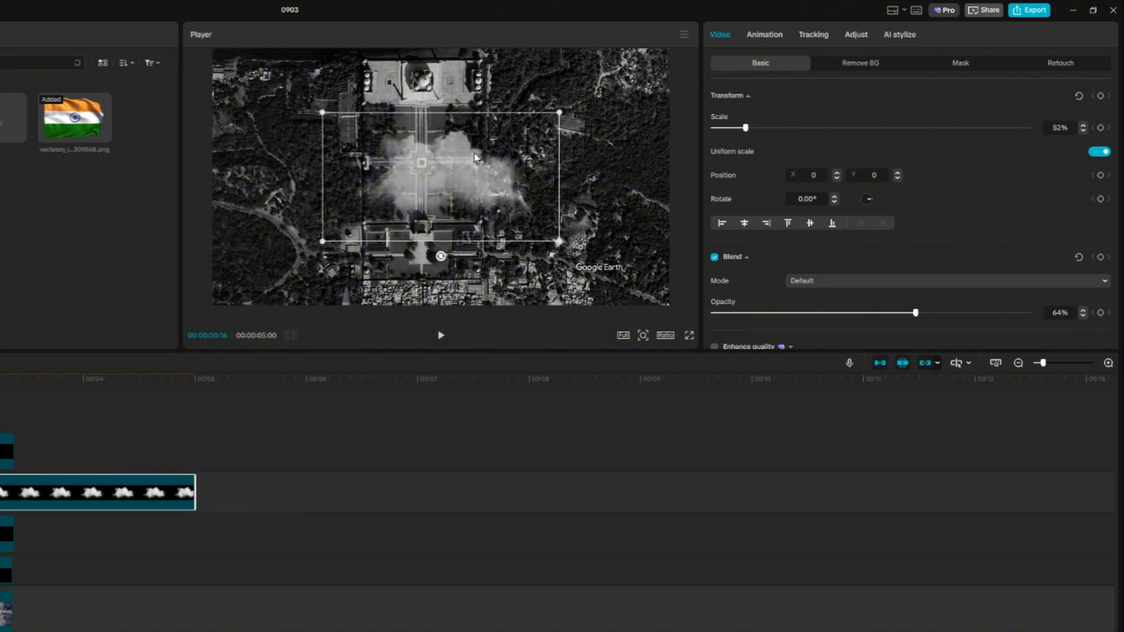
drag(474, 153, 323, 176)
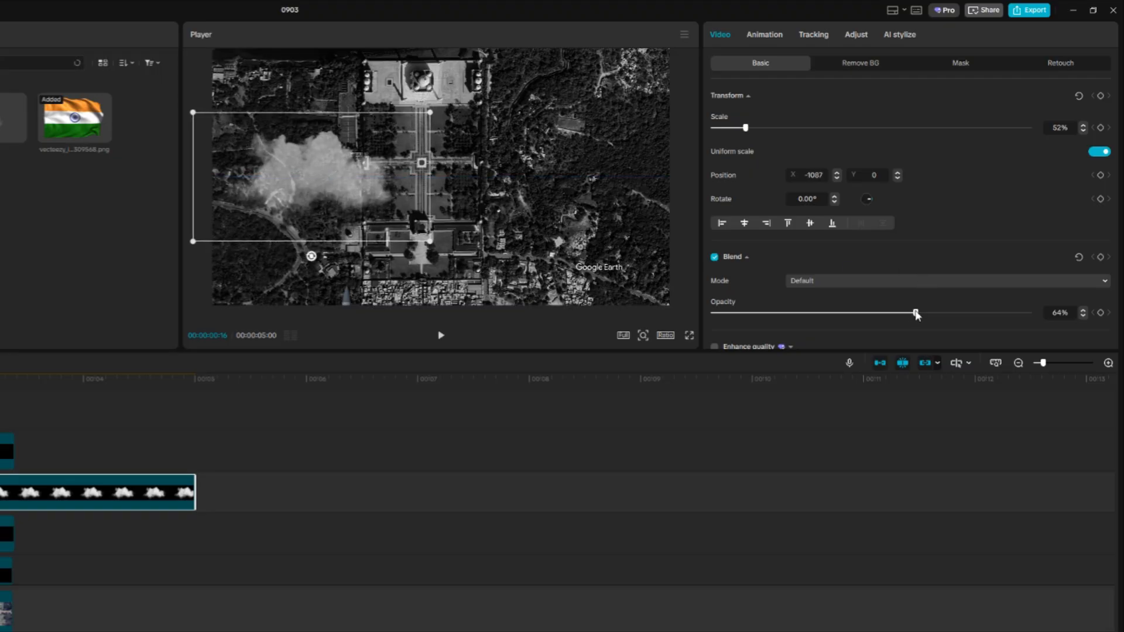
drag(916, 313, 852, 313)
scroll(337, 191, up, 4)
drag(337, 191, 398, 188)
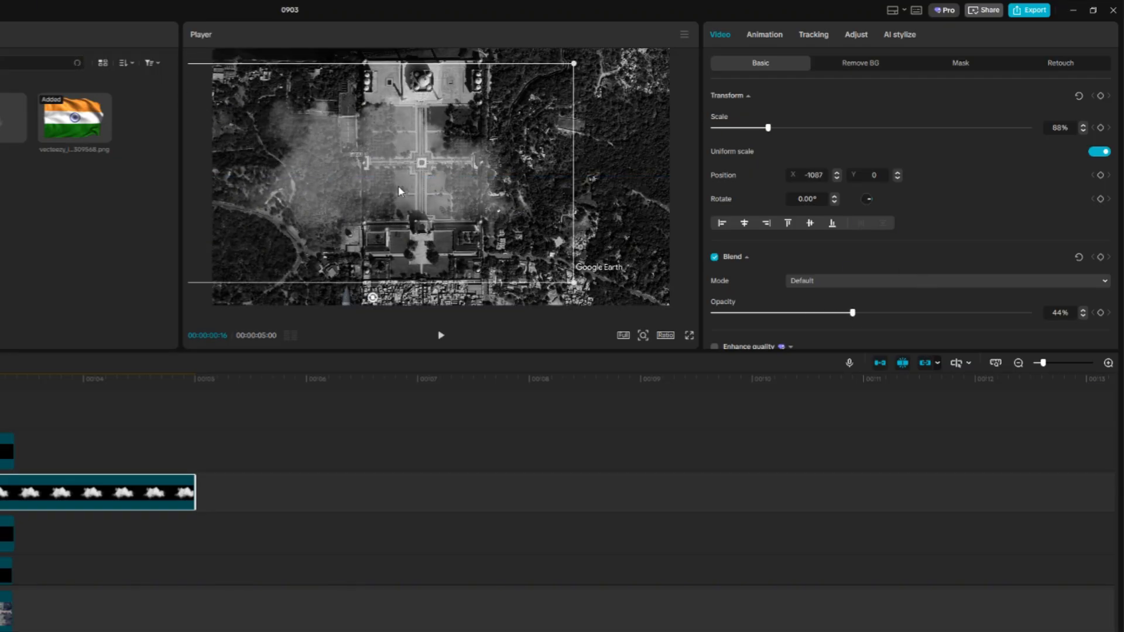
drag(573, 282, 553, 272)
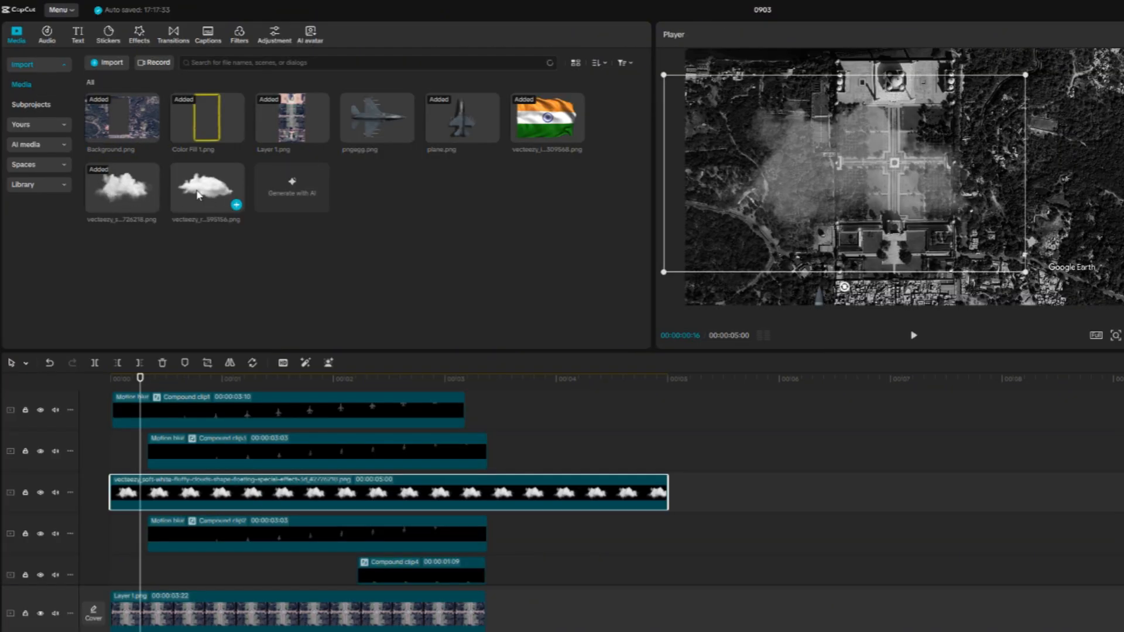
- Add the second cloud semi-transparently east of the monument on the track below, and trim both cloud clips to end with the map
drag(197, 195, 165, 534)
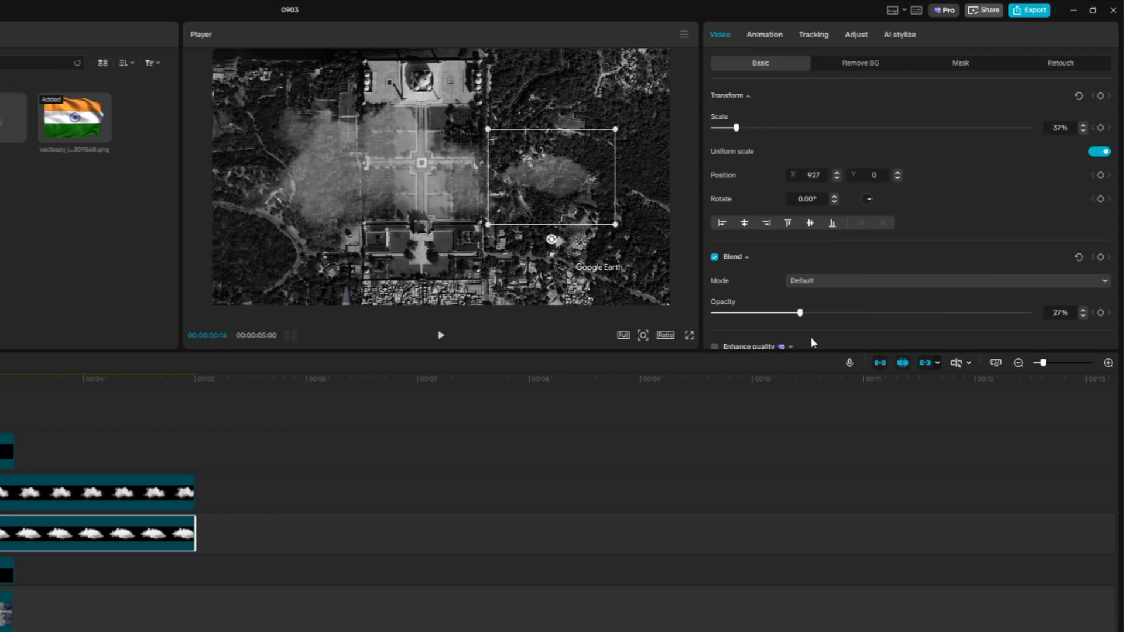
drag(569, 179, 560, 293)
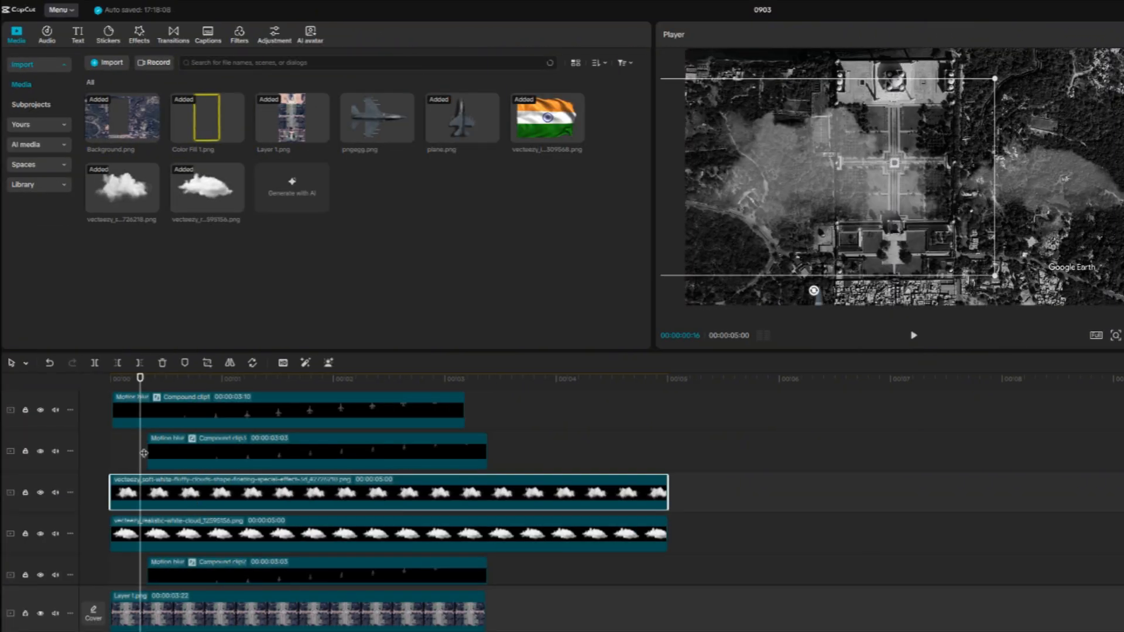
ctrl+click(176, 533)
drag(194, 492, 13, 492)
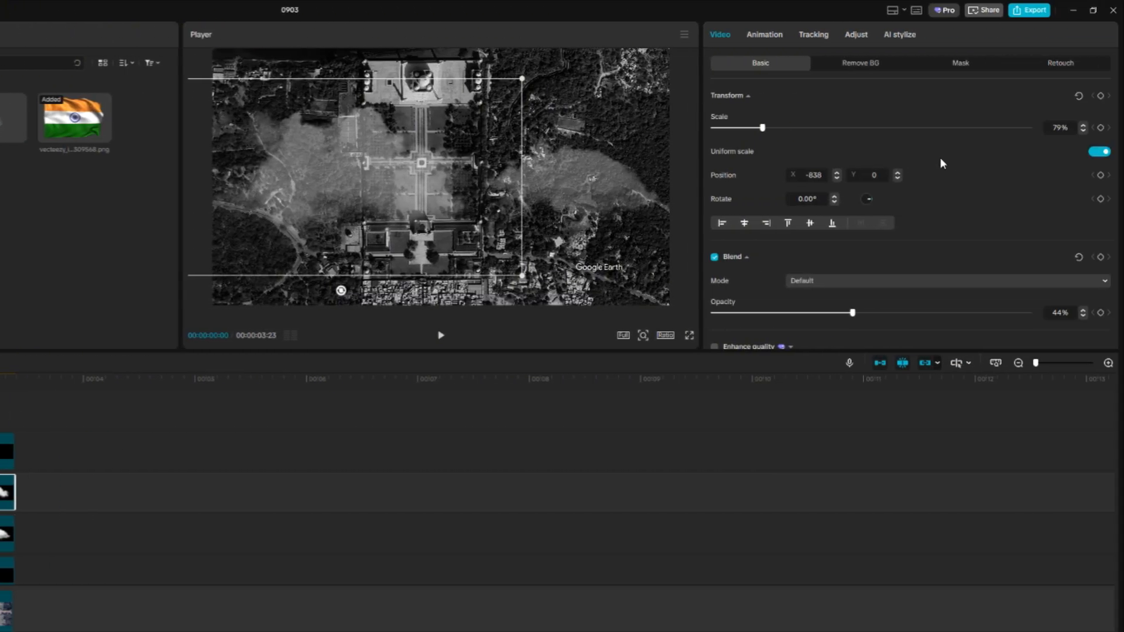
- Keyframe the first cloud's horizontal position between the timeline's start and 00:00:03:19 so it drifts westward
key(space)
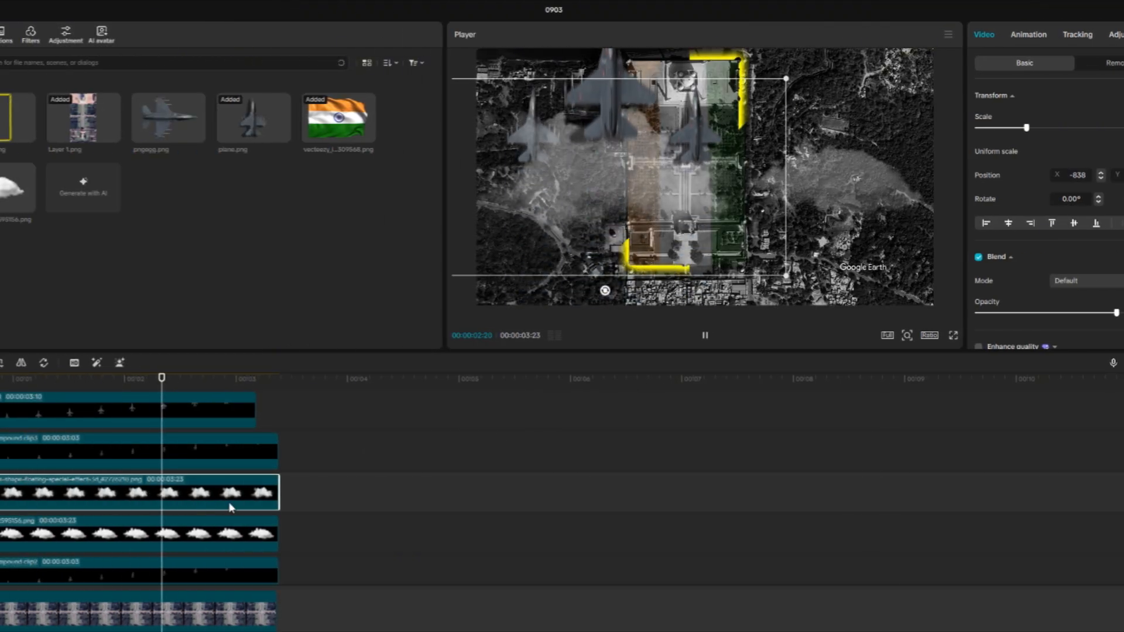
key(space)
click(279, 379)
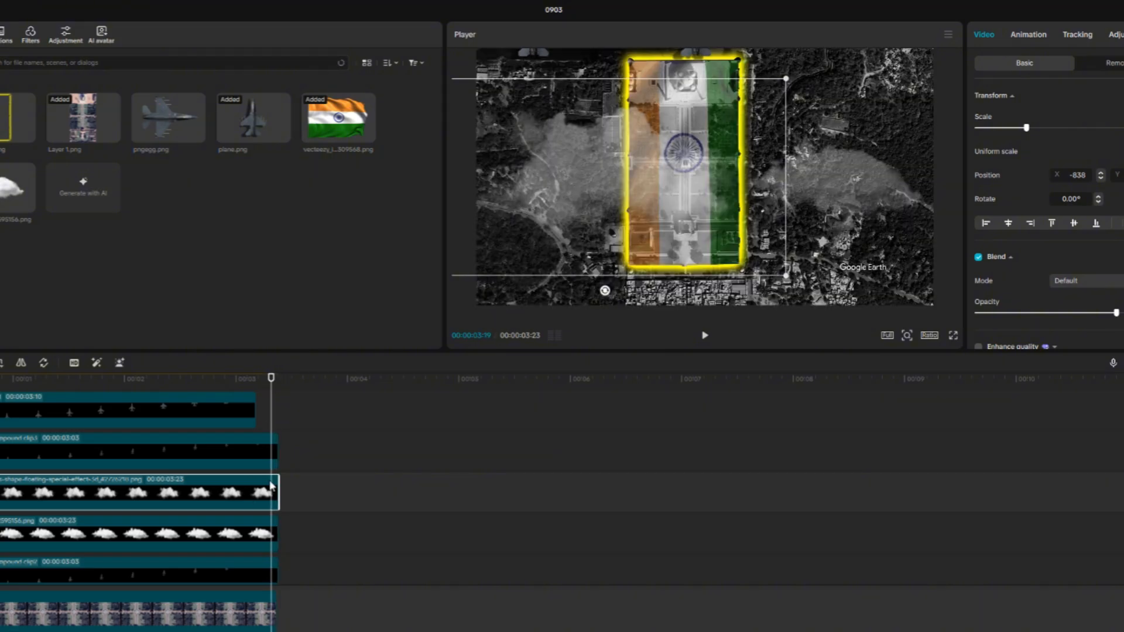
drag(613, 189, 408, 189)
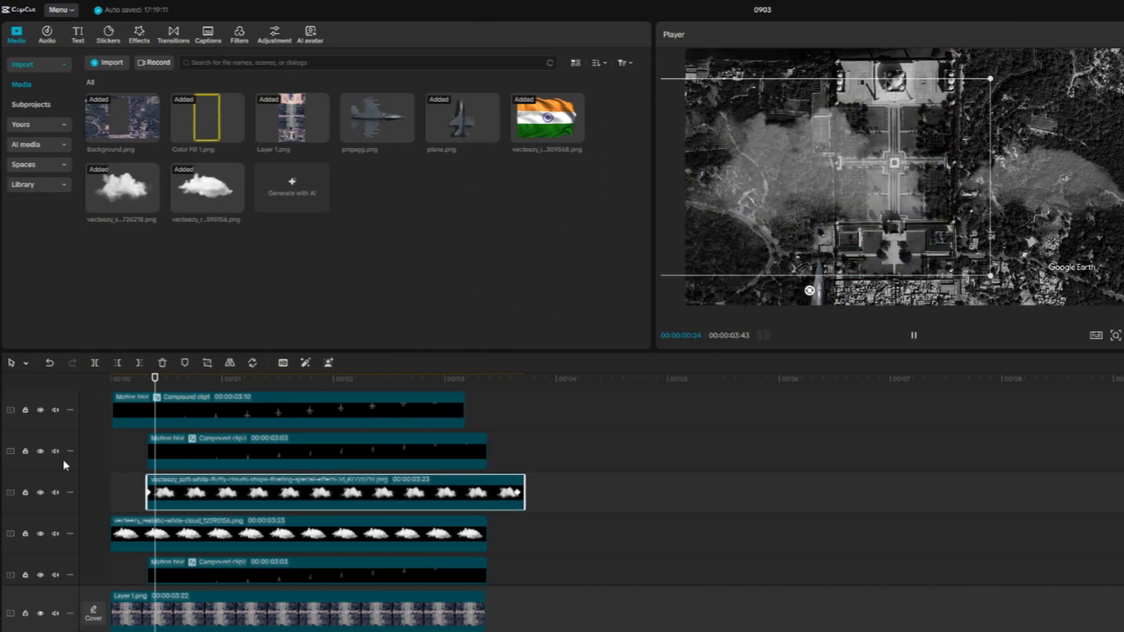
key(ctrl+z)
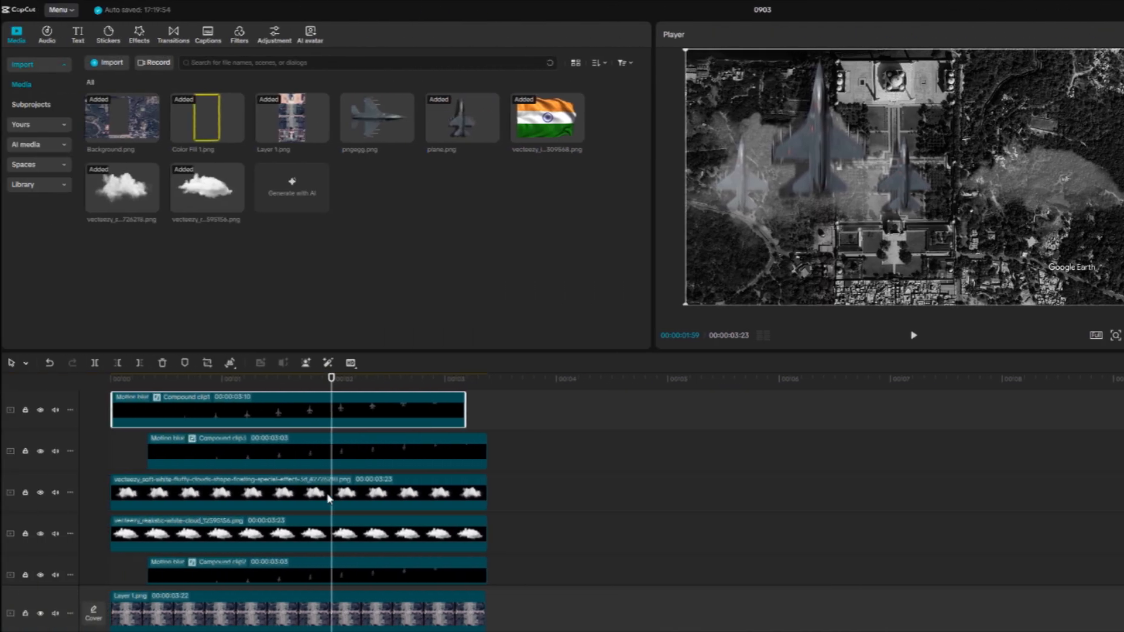
- Add a copy of the first cloud rotated 180° northeast of the monument and preview the drift of all clouds
click(328, 498)
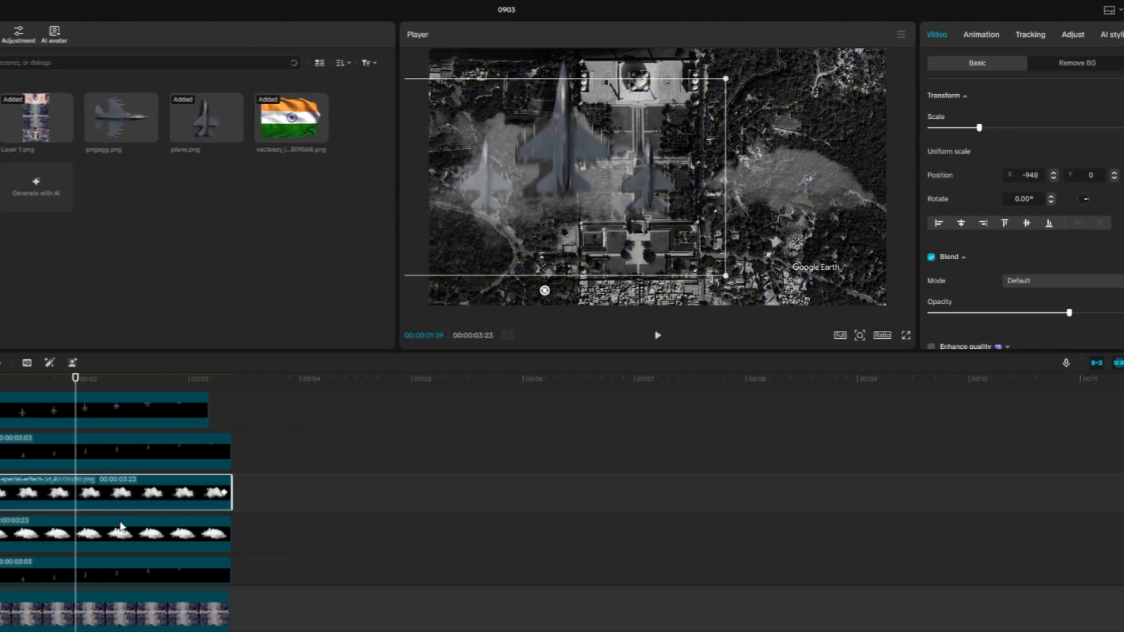
click(375, 532)
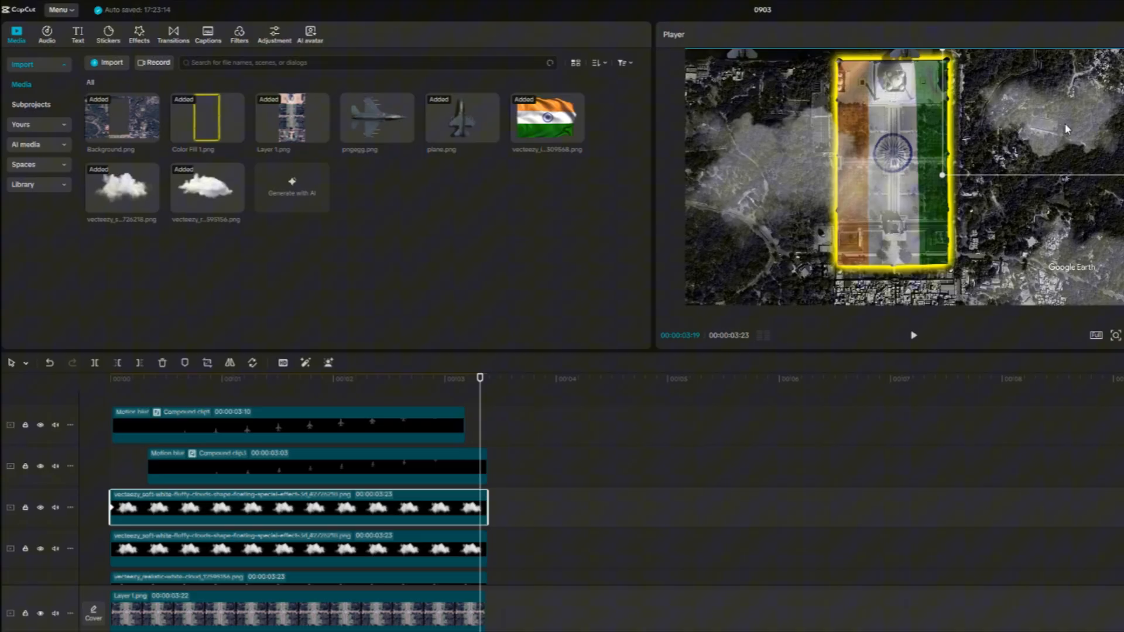
key(space)
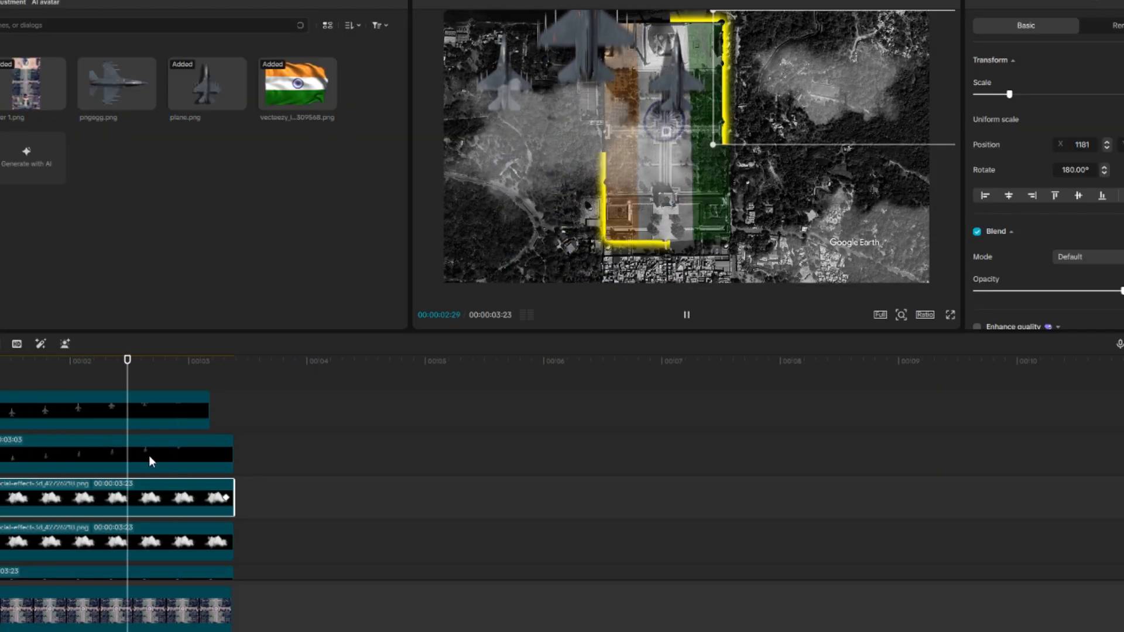
key(space)
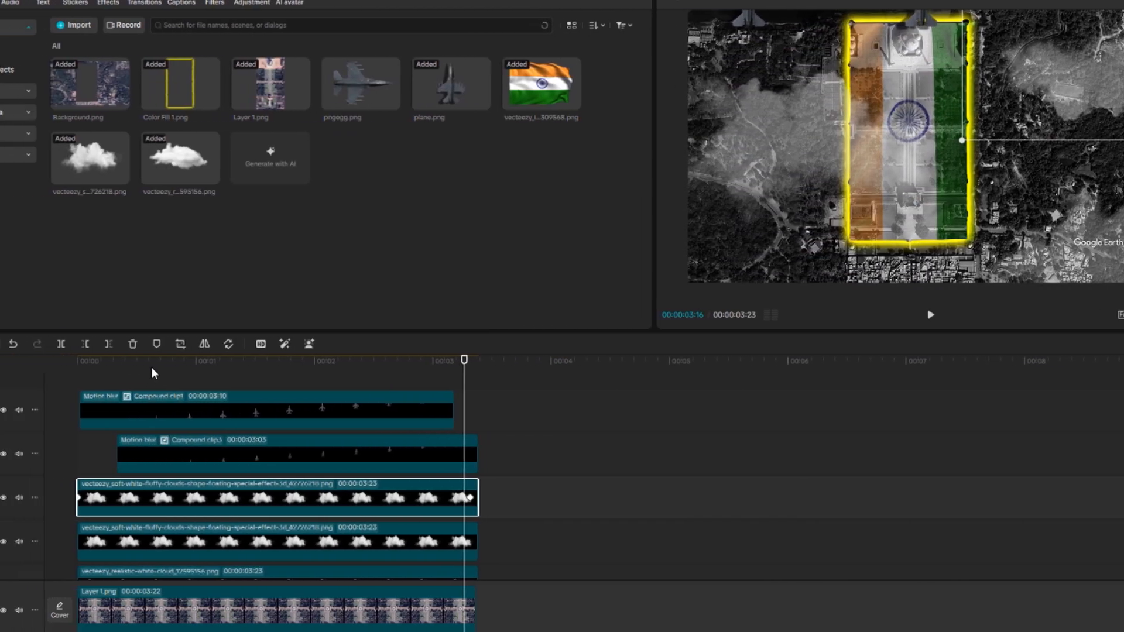
drag(2, 367, 12, 412)
key(space)
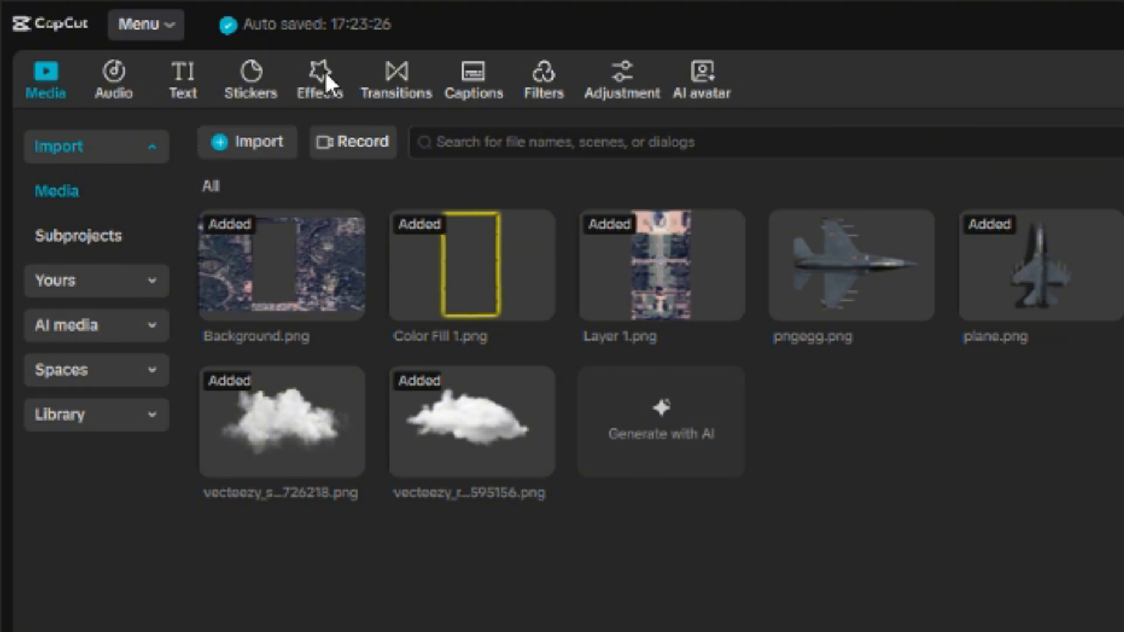
- Find the Play Pendulum video effect and place it at the timeline's start on a track above all clips
click(320, 88)
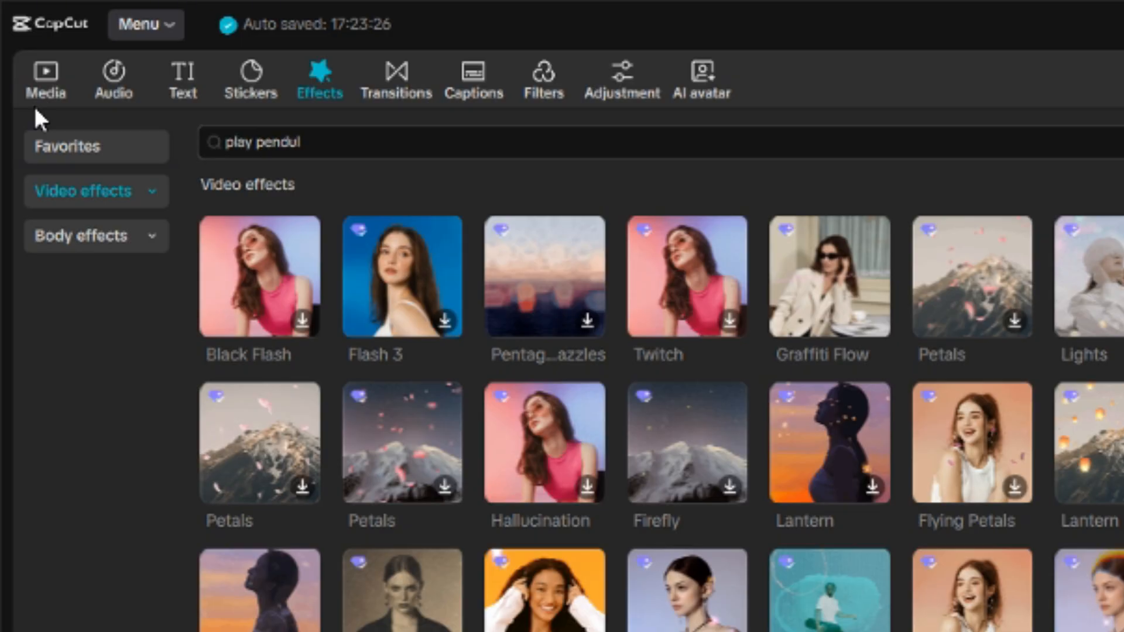
text(am)
key(Return)
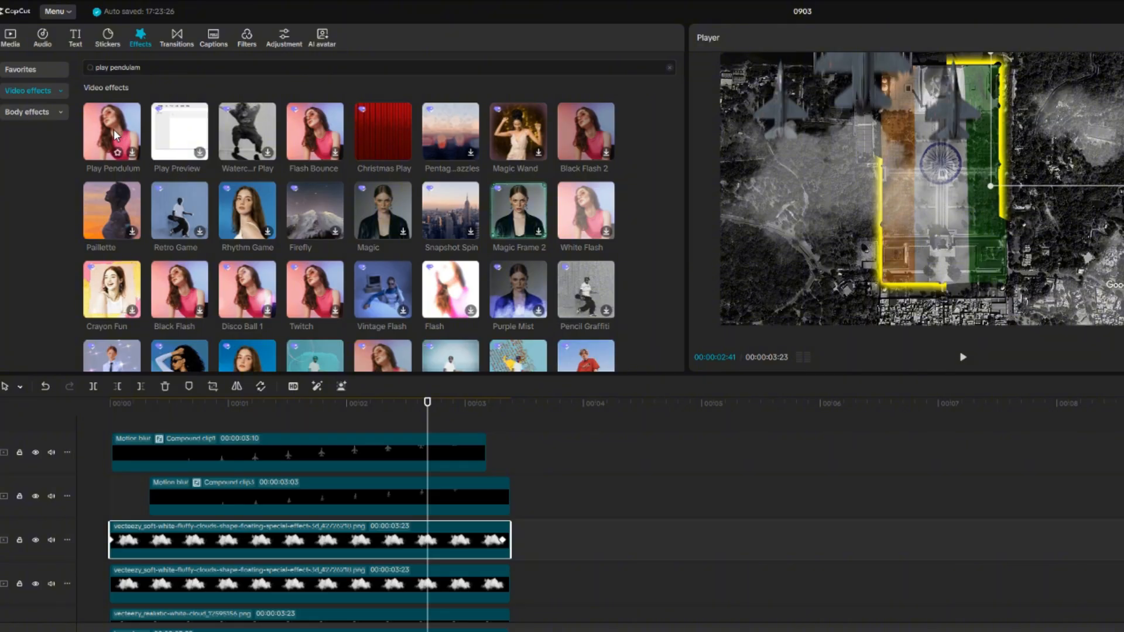
drag(149, 354, 126, 439)
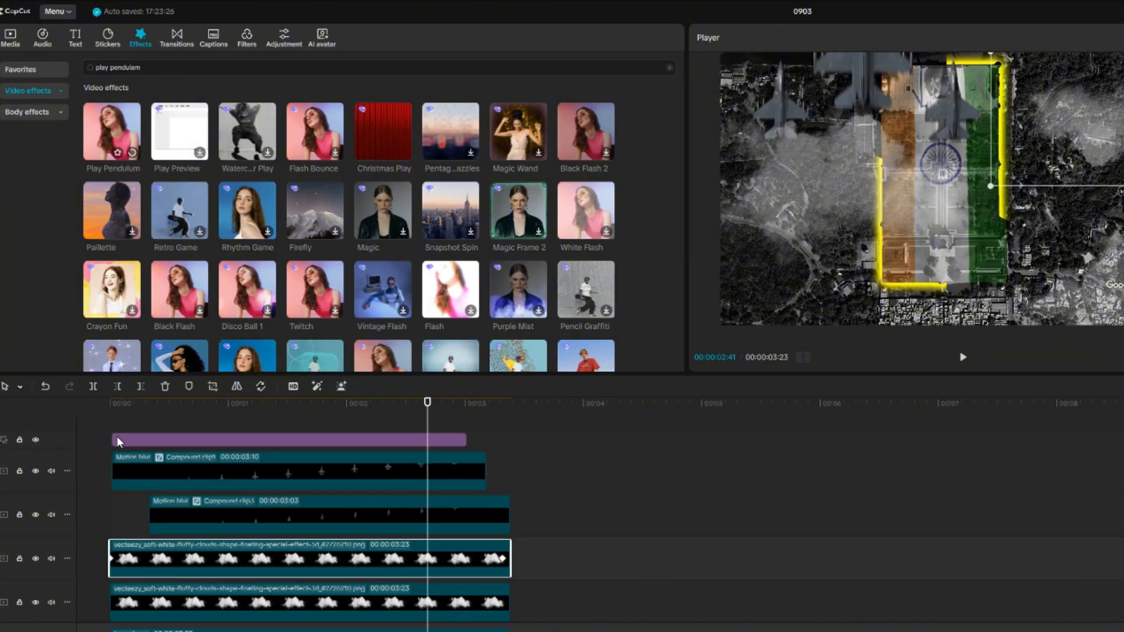
- Preview the Play Pendulum effect, set its strength to 11 and reduce its speed
click(136, 407)
key(space)
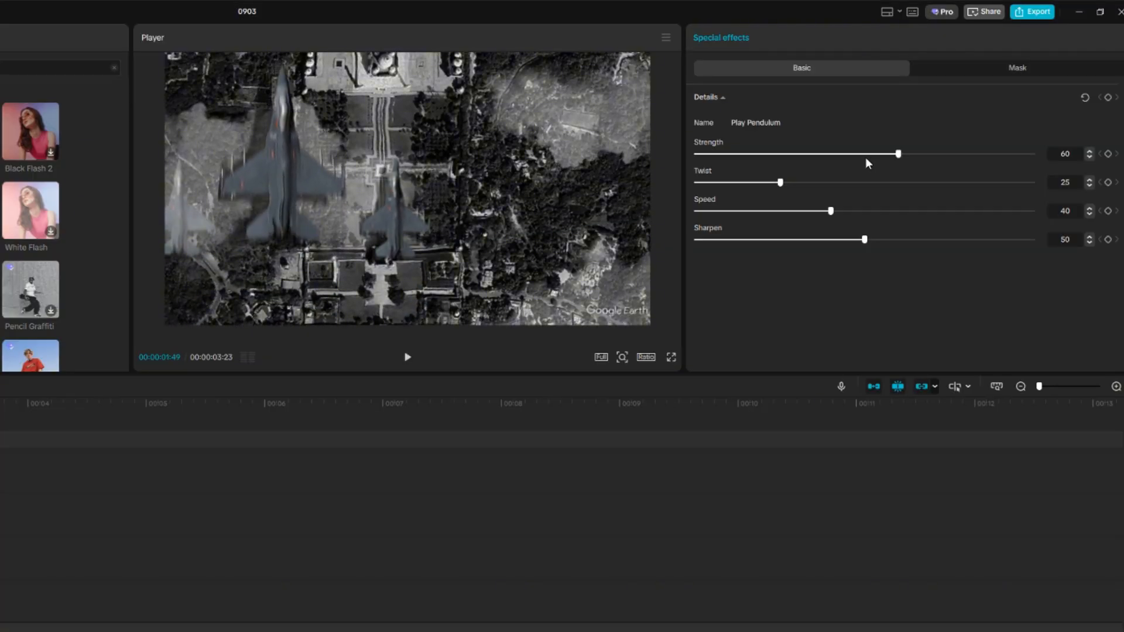
drag(899, 153, 735, 160)
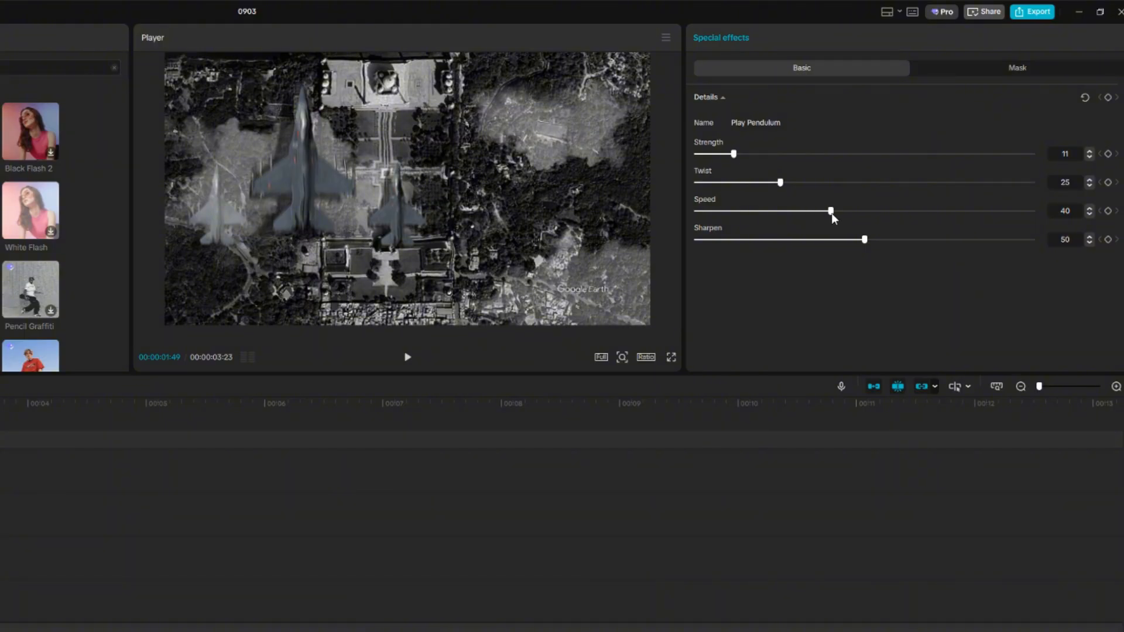
drag(831, 212, 736, 215)
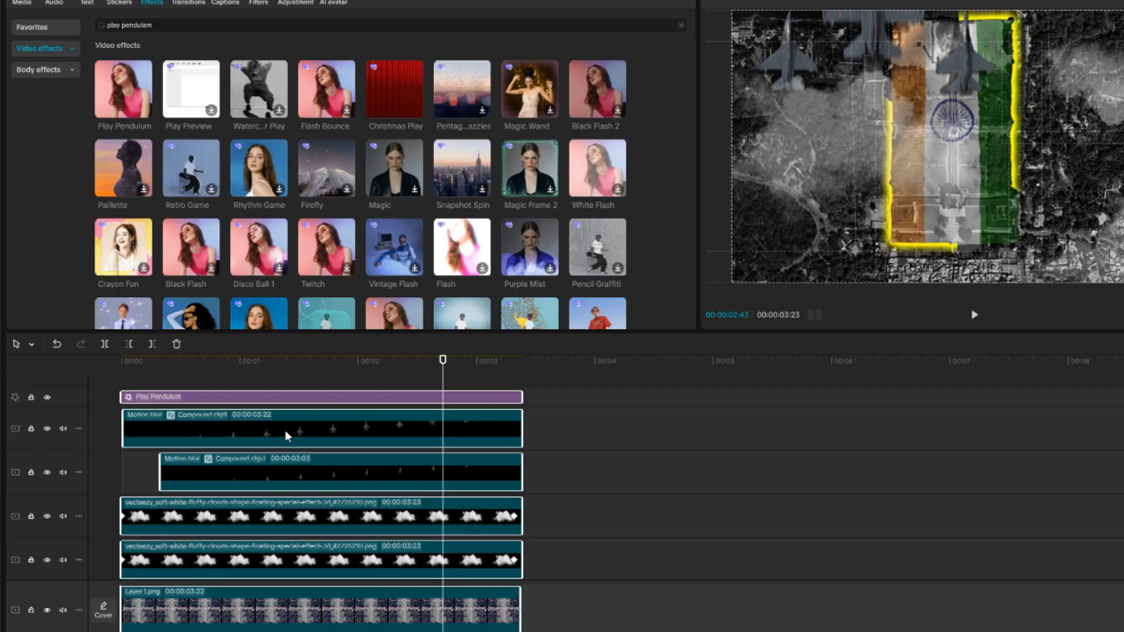
- Combine all clips and the effect into one compound clip, and keyframe its scale to 116% at 00:00:00:33
right_click(193, 398)
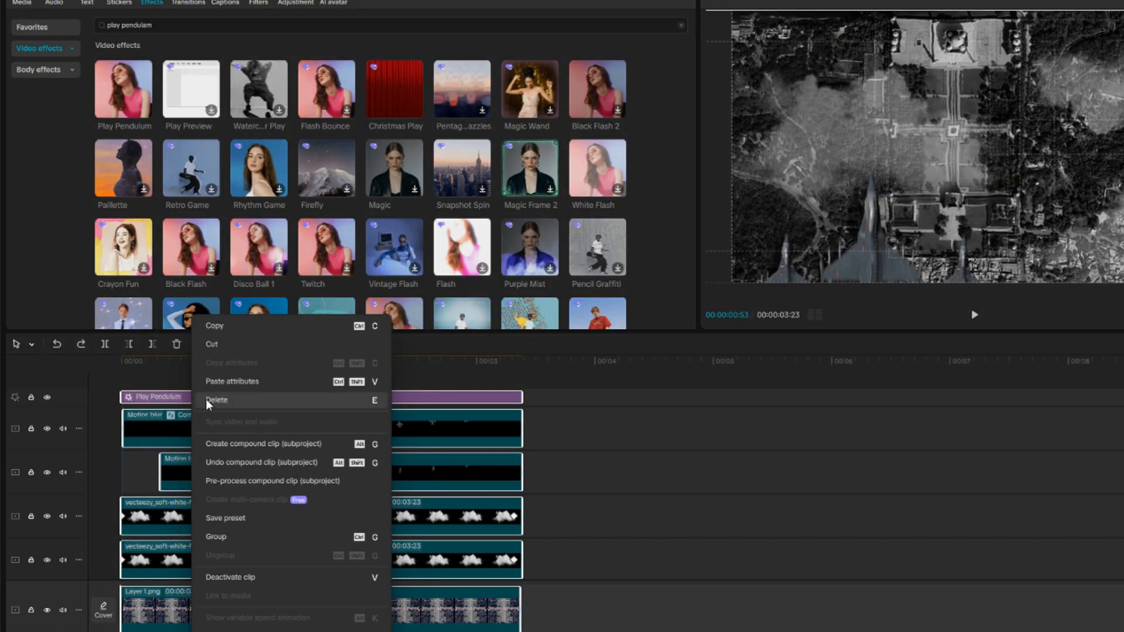
click(247, 449)
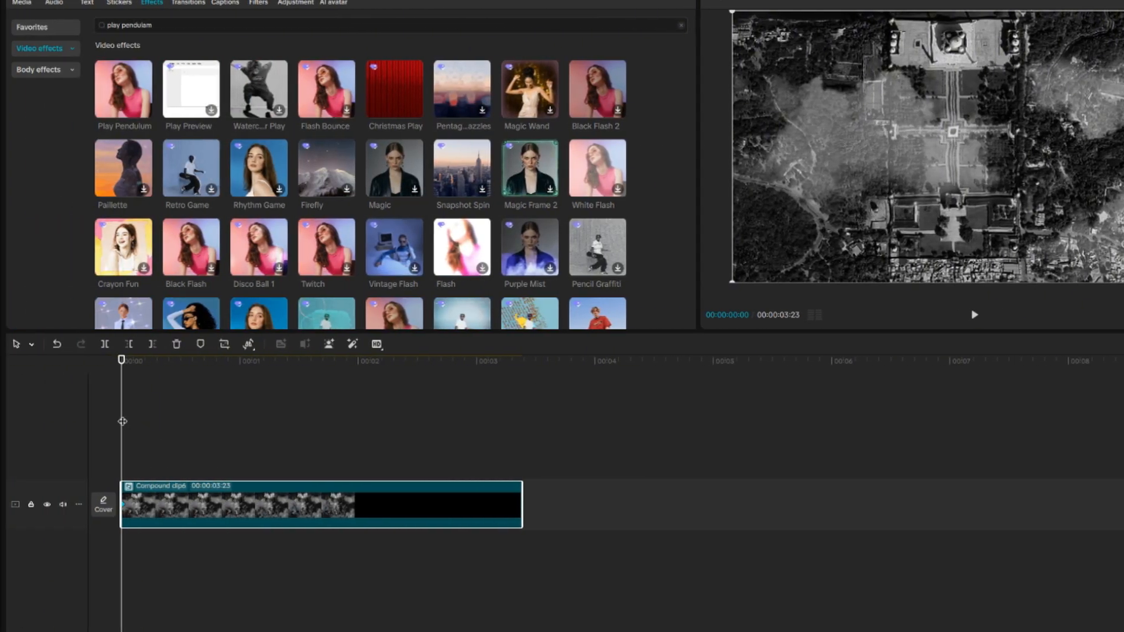
drag(122, 422, 176, 426)
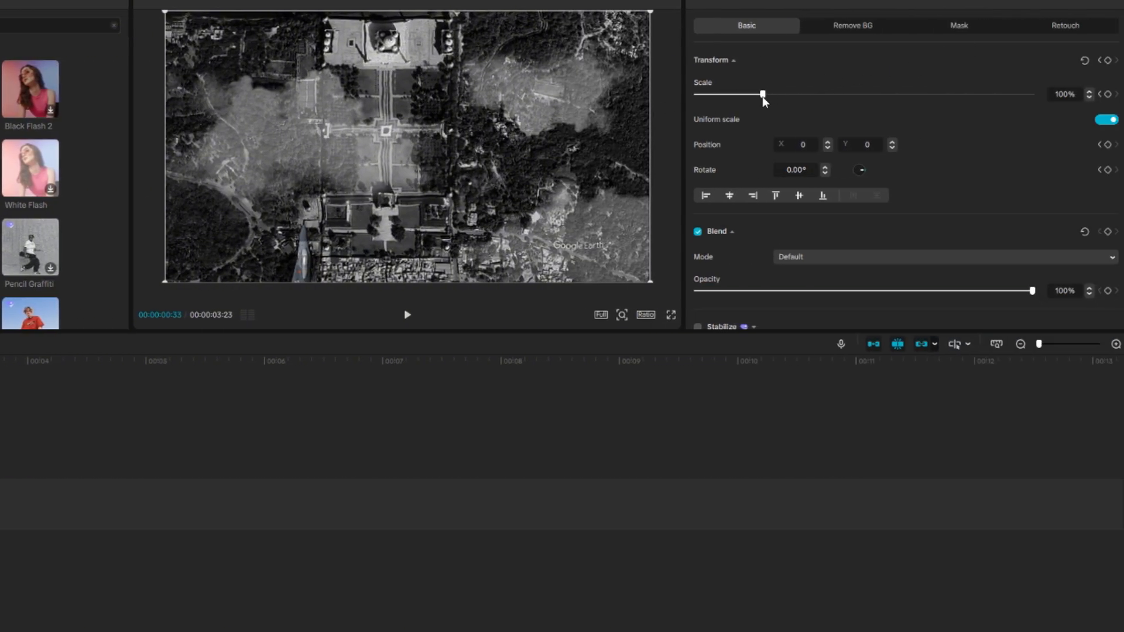
drag(762, 95, 774, 98)
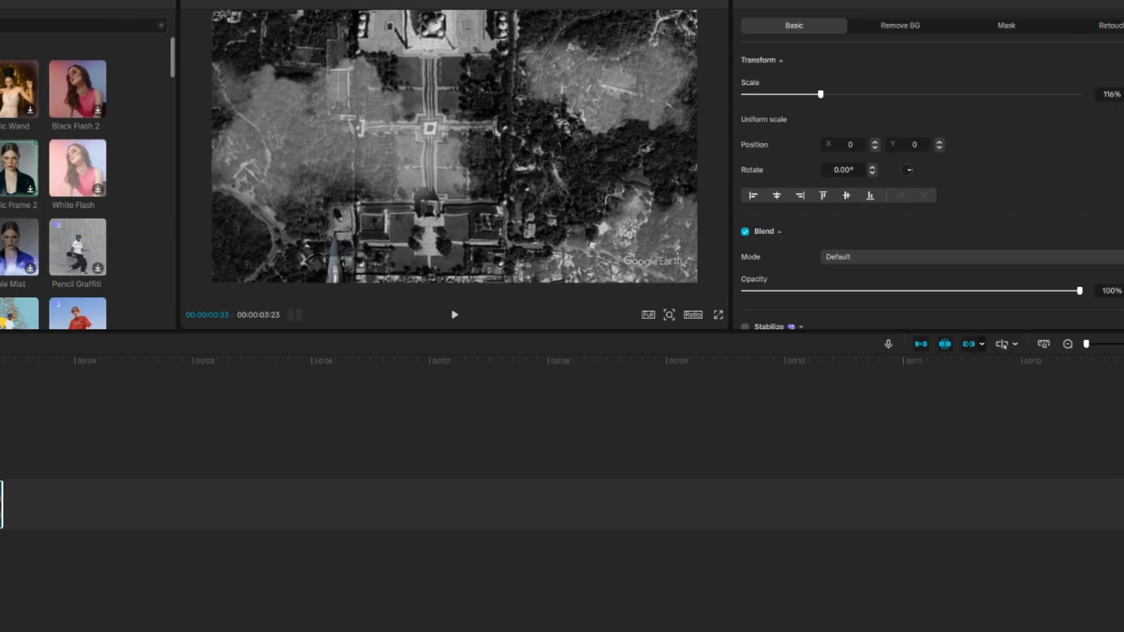
- Preview the zoom from the start, move the 116% scale keyframe to the compound clip's end, and replay
drag(186, 427, 1, 427)
key(space)
key(space)
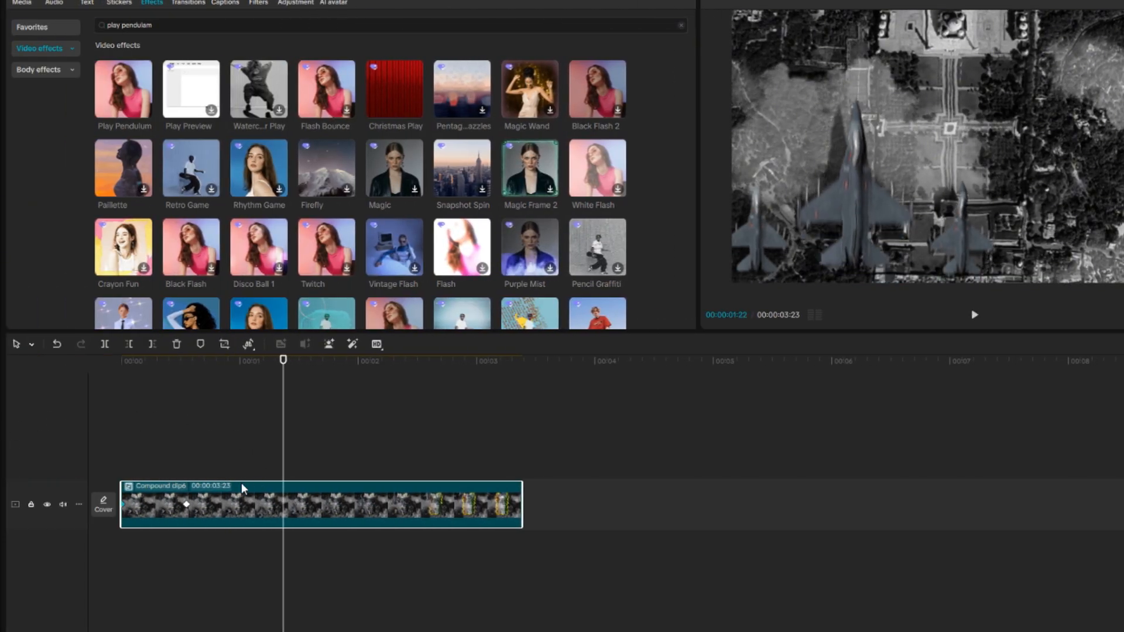
click(187, 507)
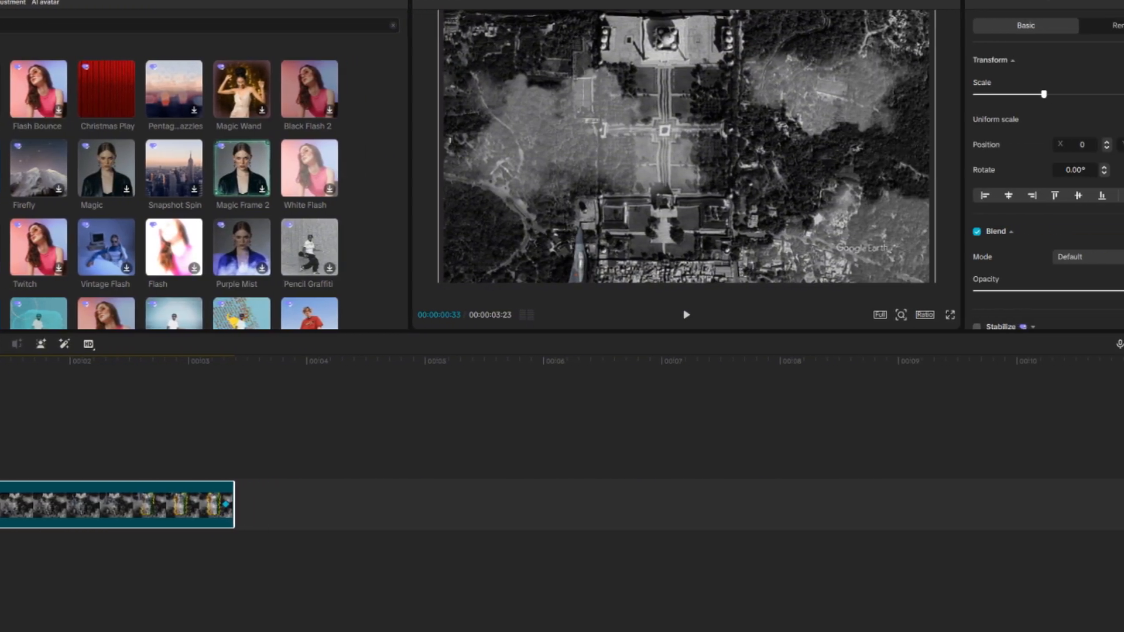
key(space)
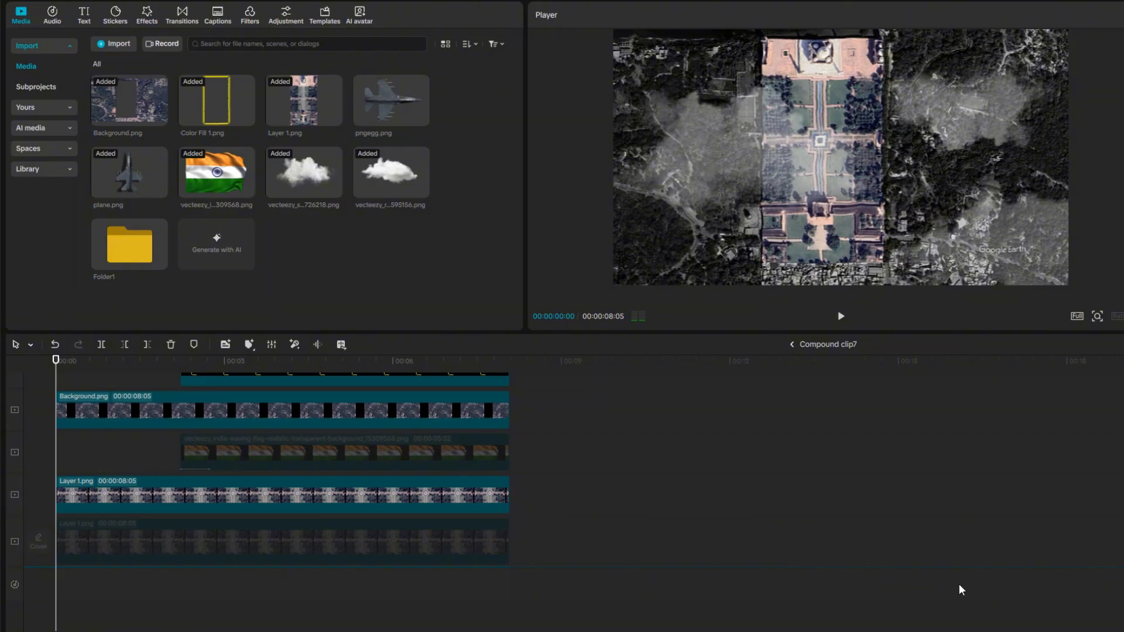
- Add another motion-blurred jet east of the monument inside the longer 00:00:08:05 compound clip and preview it
drag(959, 590, 12, 583)
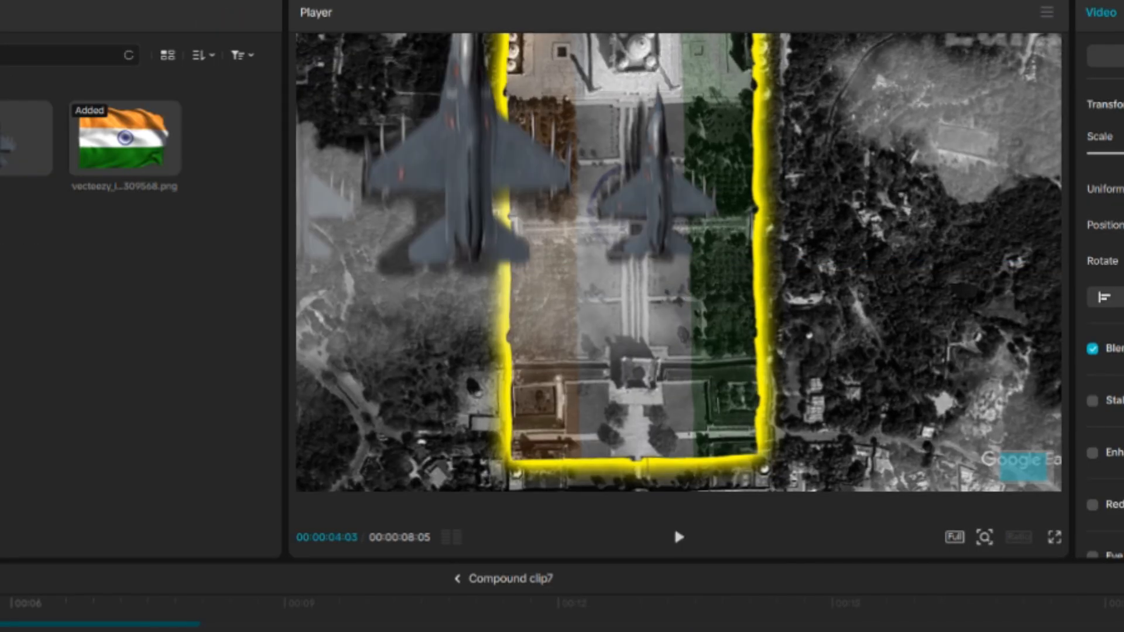
click(677, 535)
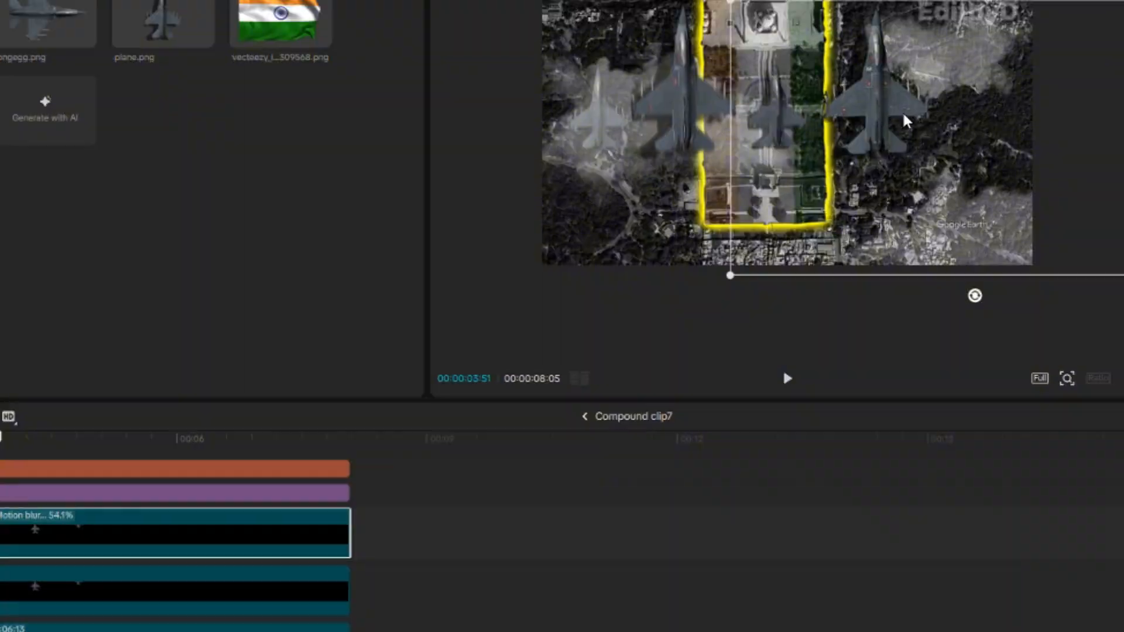
click(784, 376)
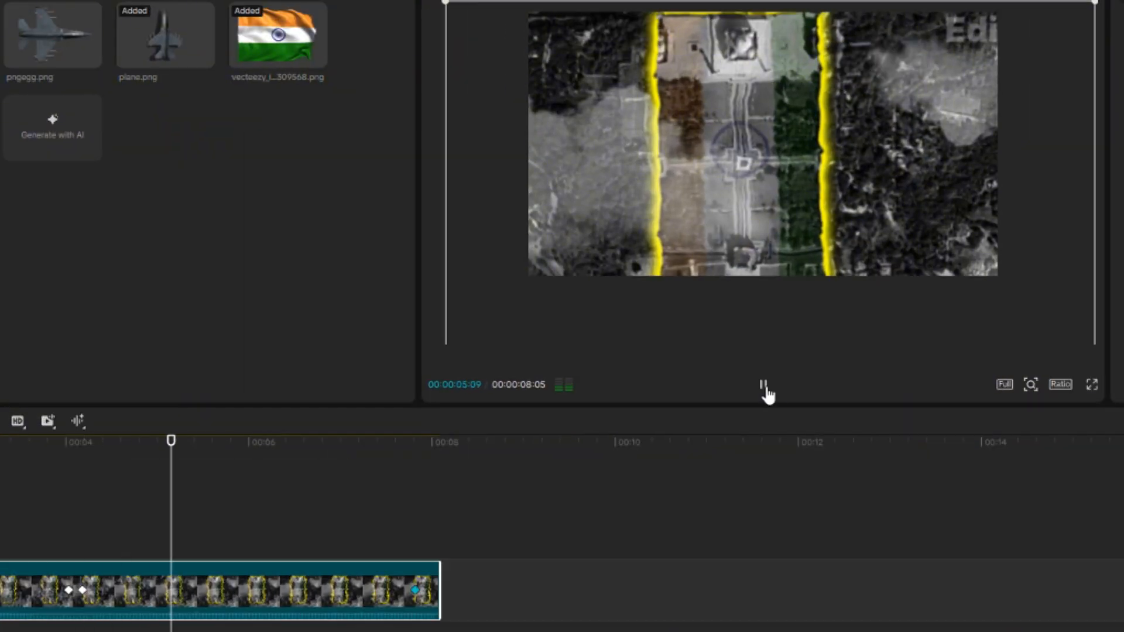
- Play the keyframed compound clip on the main timeline and return the playhead to its start
click(787, 378)
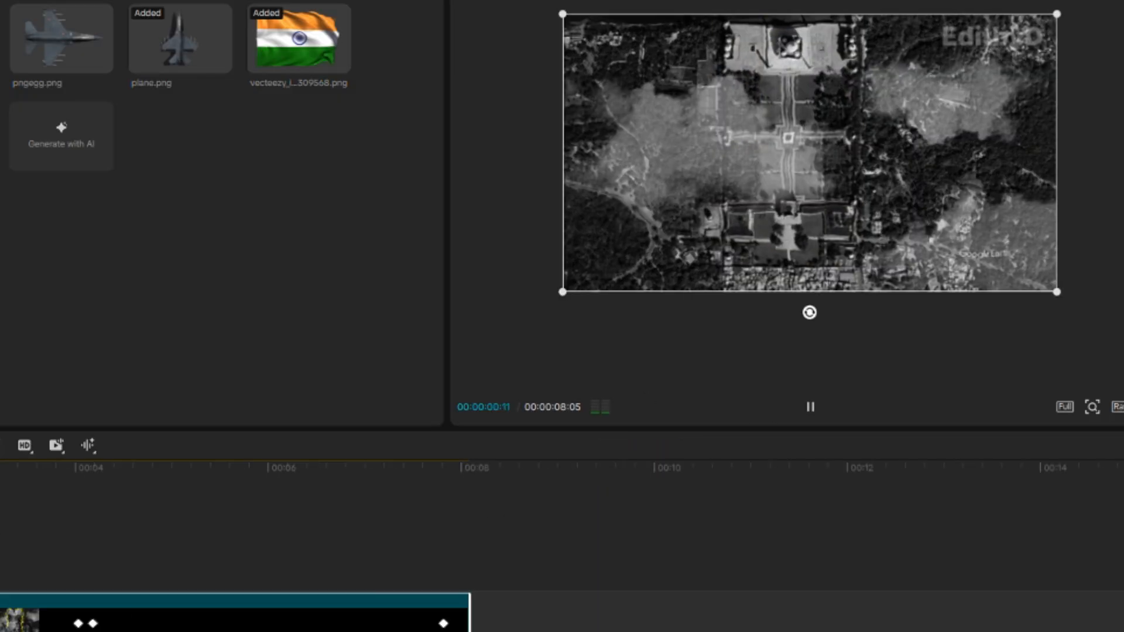
click(173, 464)
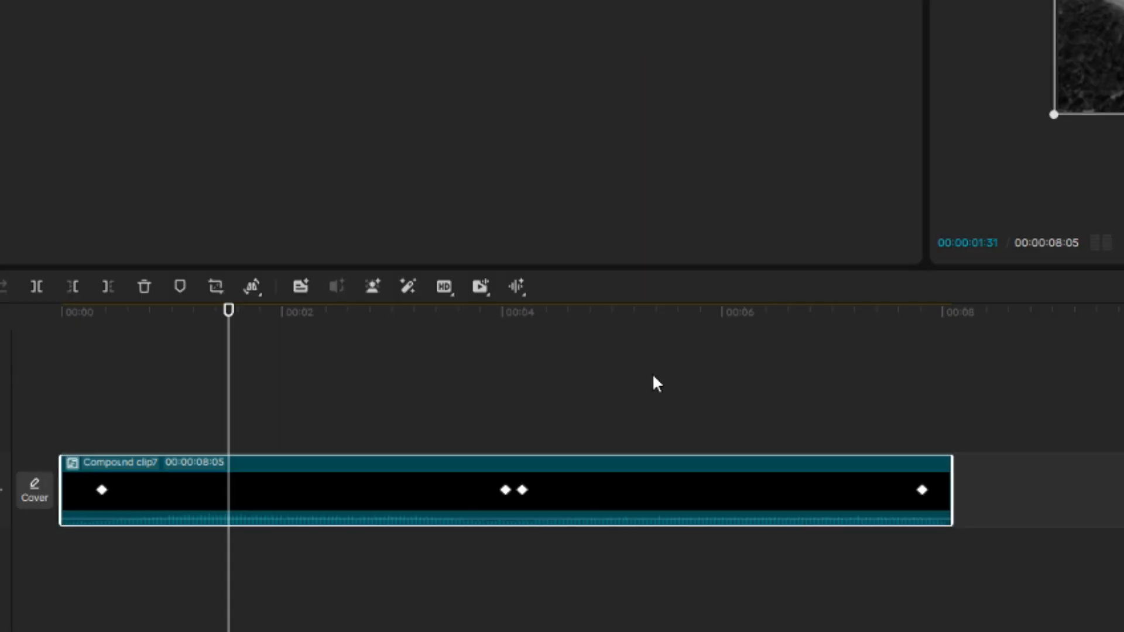
drag(605, 327, 360, 327)
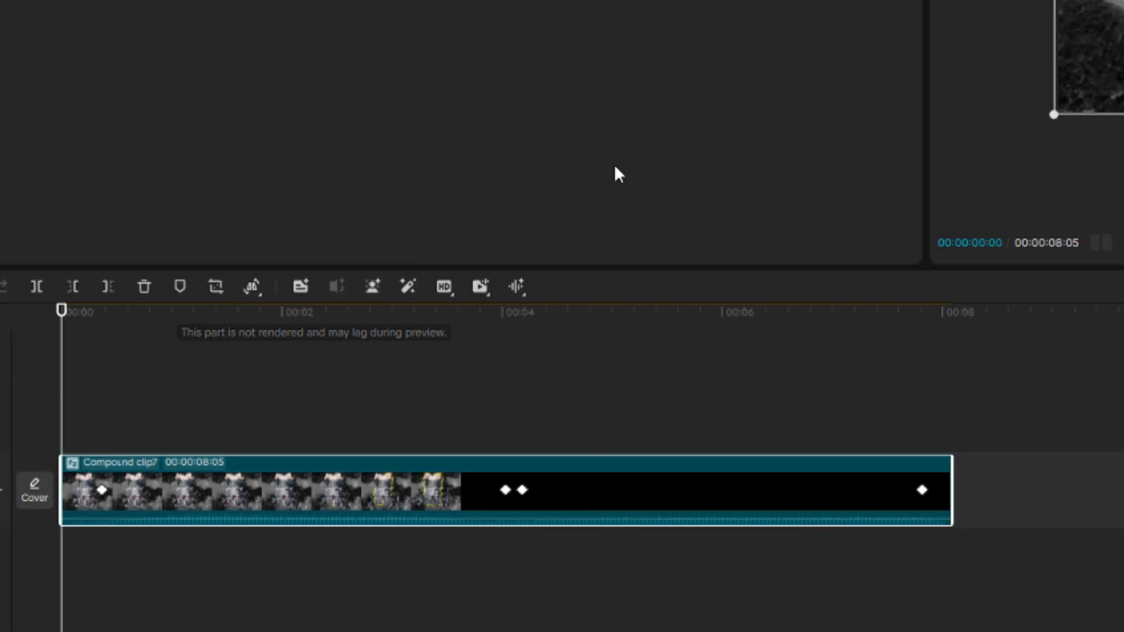